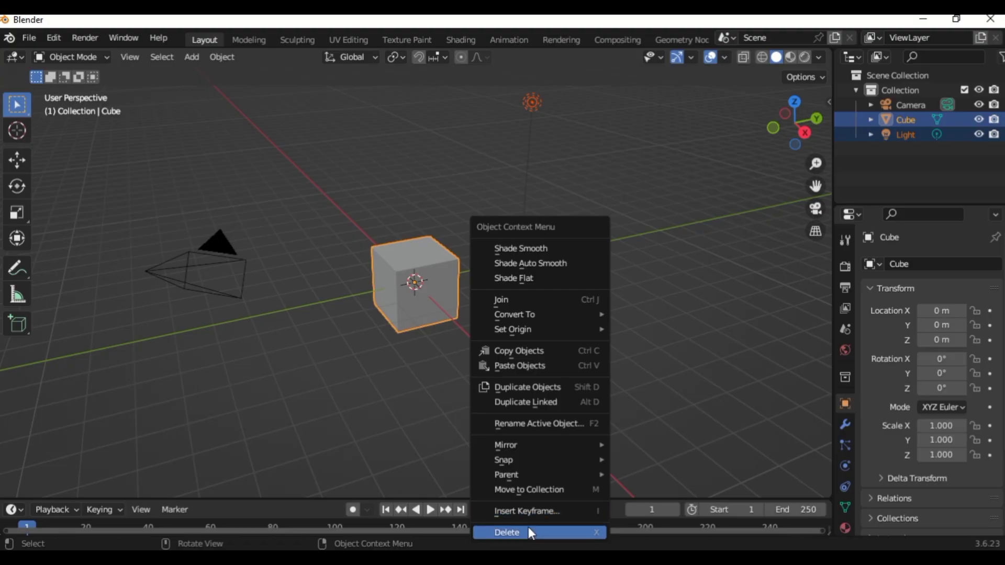
- Delete the default cube and light, and hide the camera in the viewport
{"action": "left_click", "coordinate": [528, 529]}
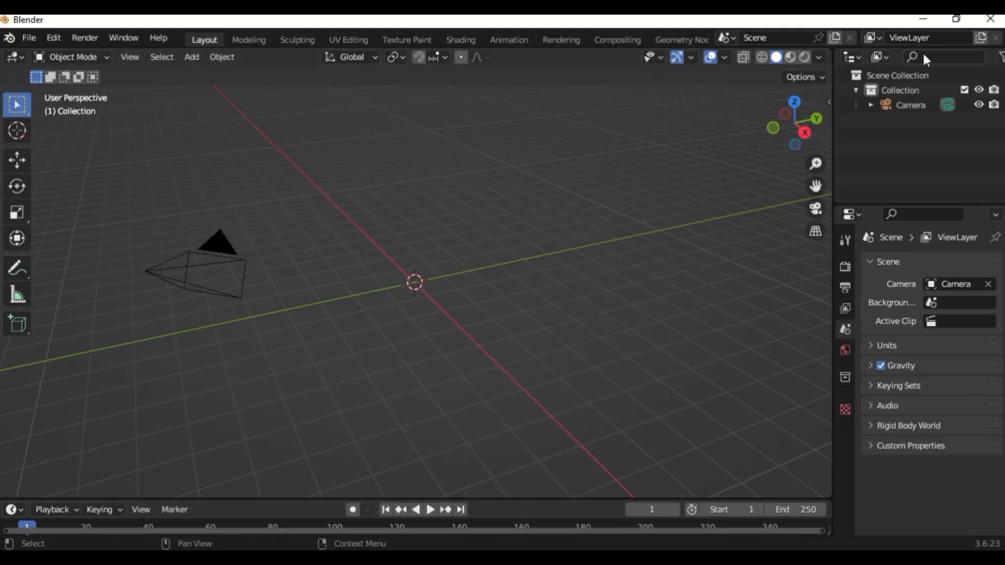
{"action": "left_click", "coordinate": [979, 104]}
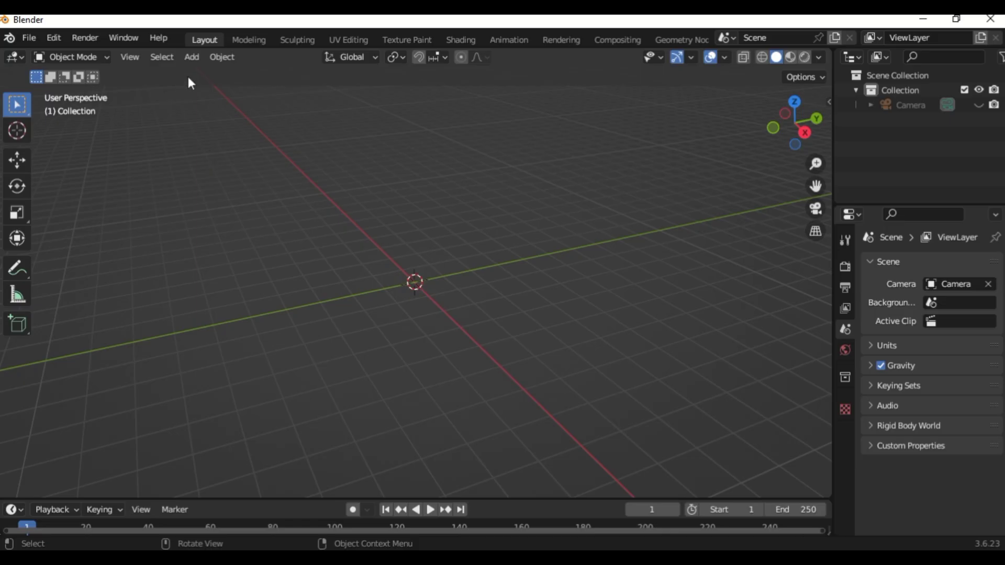
- Add the red apple picture to the scene as a reference image
{"action": "left_click", "coordinate": [192, 57]}
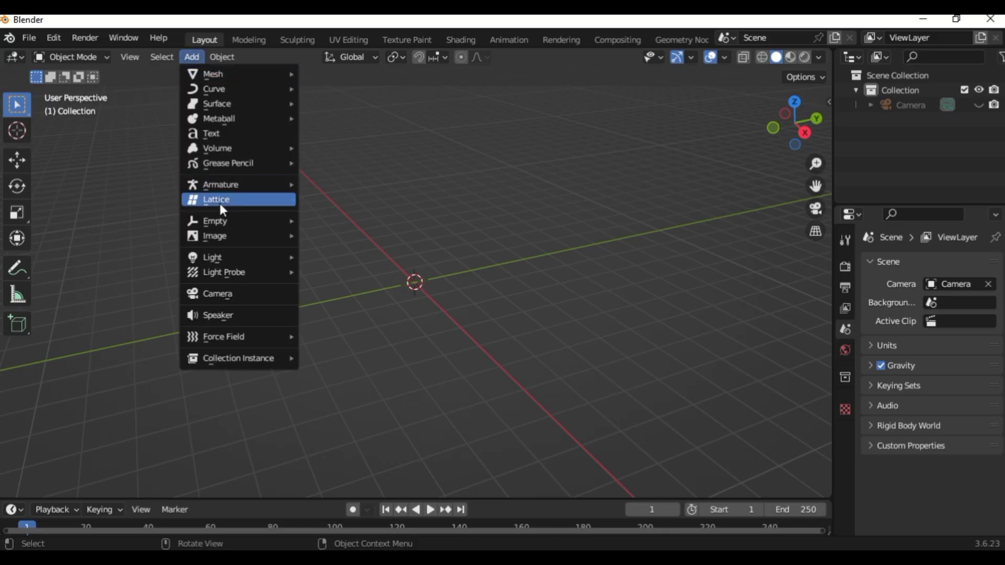
{"action": "mouse_move", "coordinate": [260, 237]}
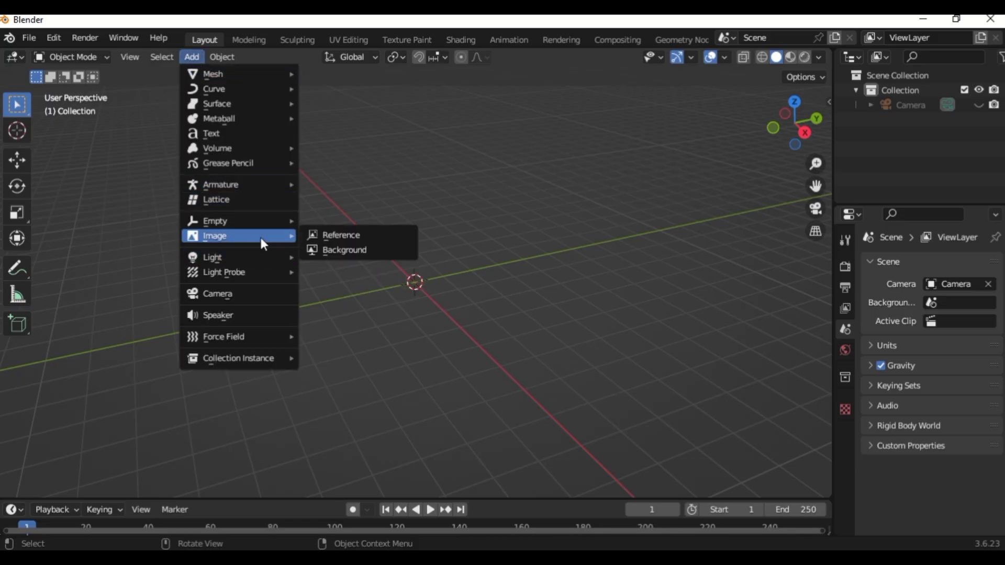
{"action": "left_click", "coordinate": [349, 235]}
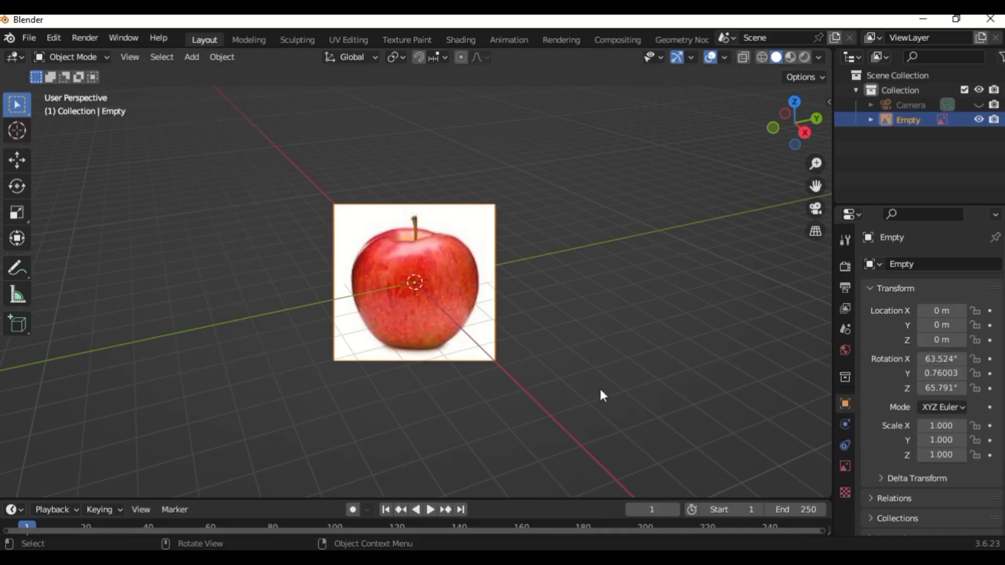
- Stand the apple image upright by setting its rotation to X 90°, Y 0° and Z 90°
{"action": "type", "text": "9"}
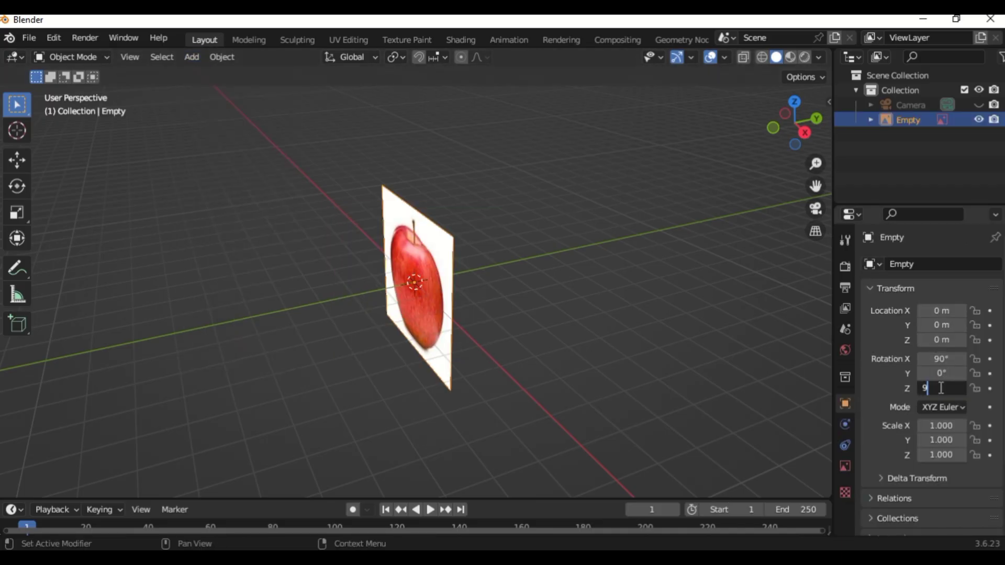
{"action": "type", "text": "0"}
{"action": "key", "text": "Return"}
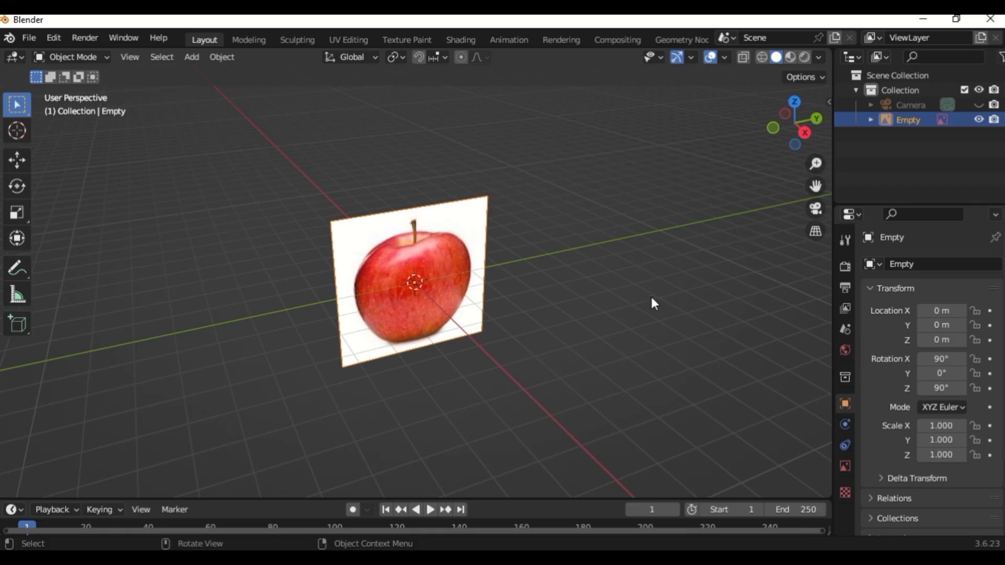
- Add a UV sphere at the centre of the apple reference image
{"action": "key", "text": "KP_6"}
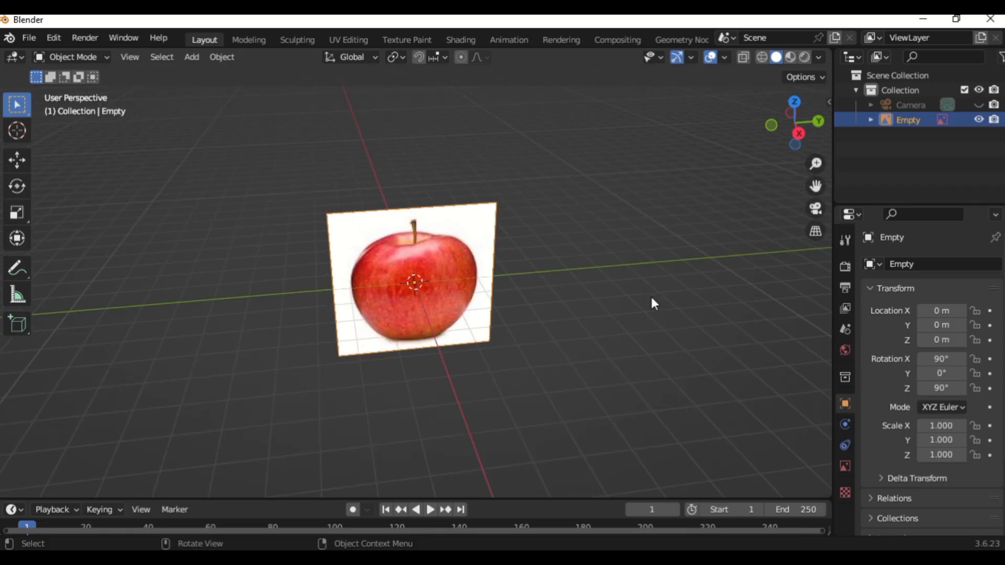
{"action": "key", "text": "KP_2"}
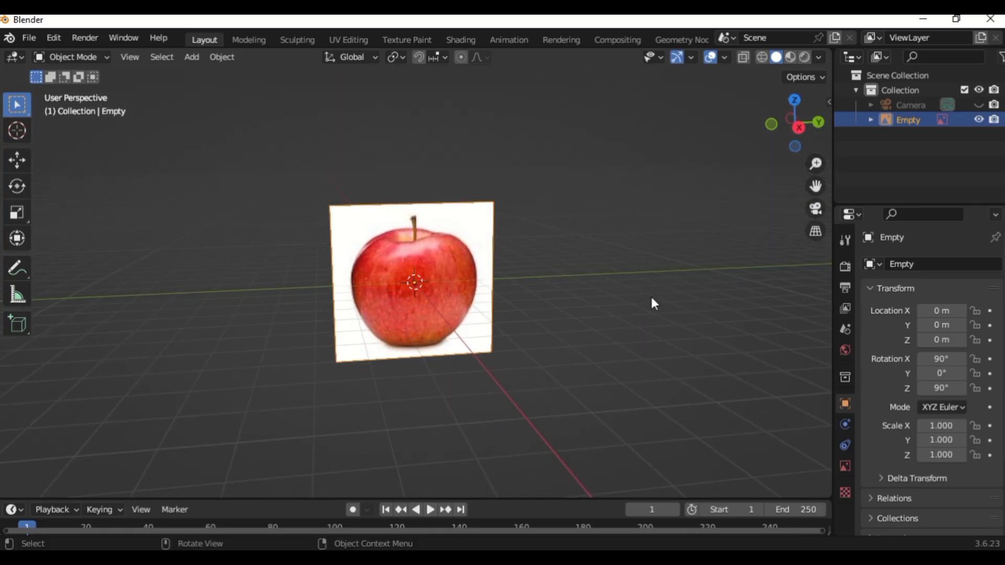
{"action": "key", "text": "KP_8"}
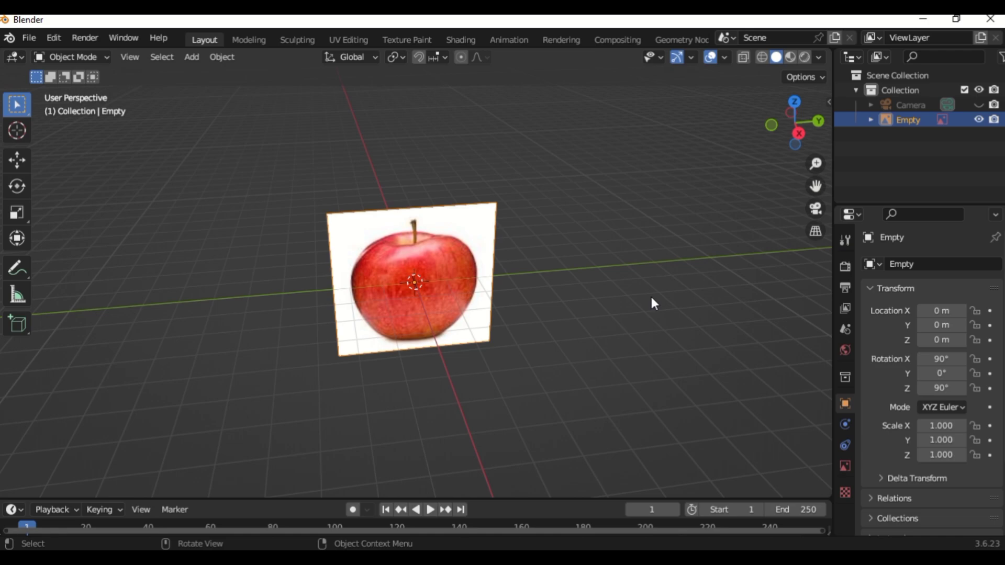
{"action": "key", "text": "KP_8"}
{"action": "key", "text": "KP_2"}
{"action": "key", "text": "KP_2"}
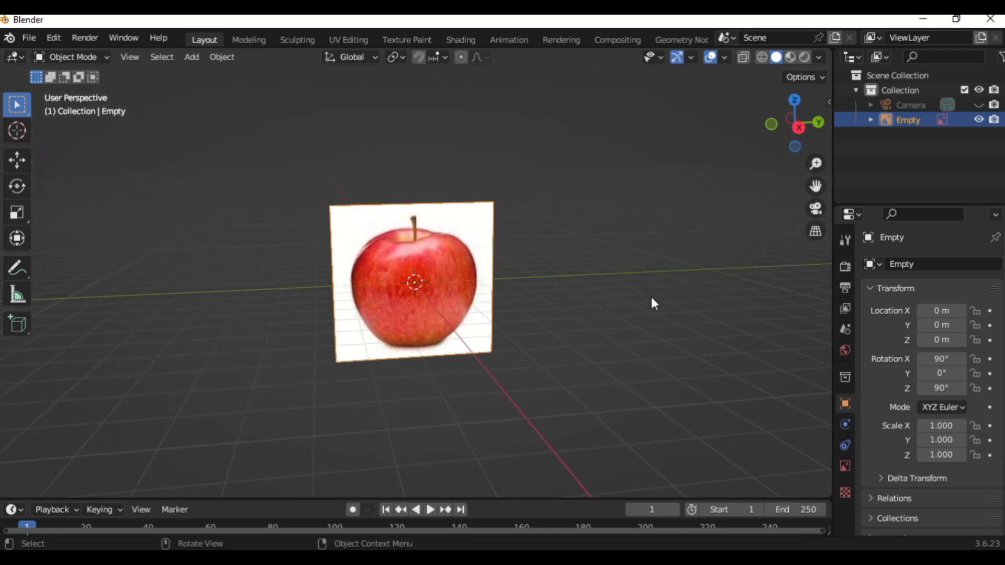
{"action": "key", "text": "KP_4"}
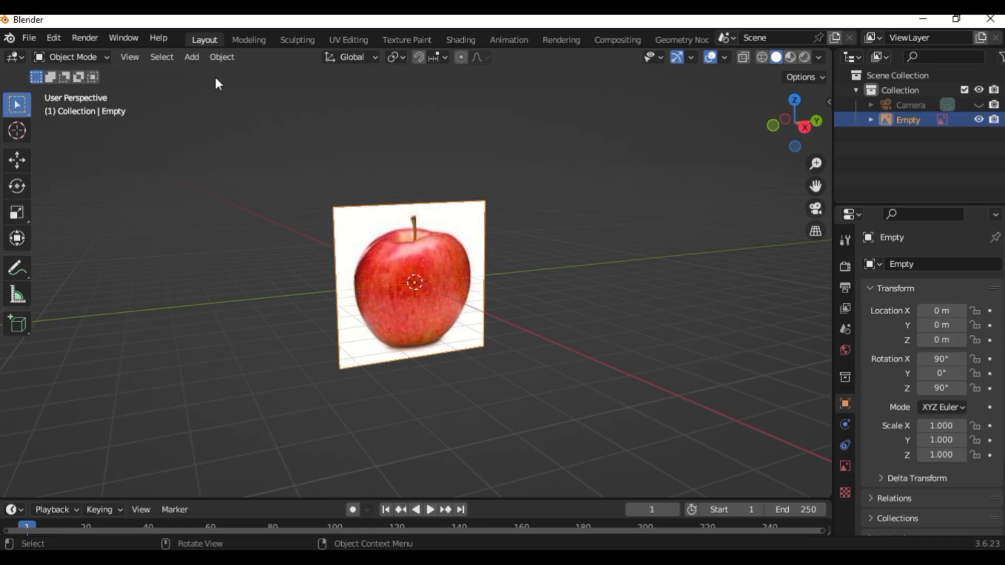
{"action": "left_click", "coordinate": [192, 58]}
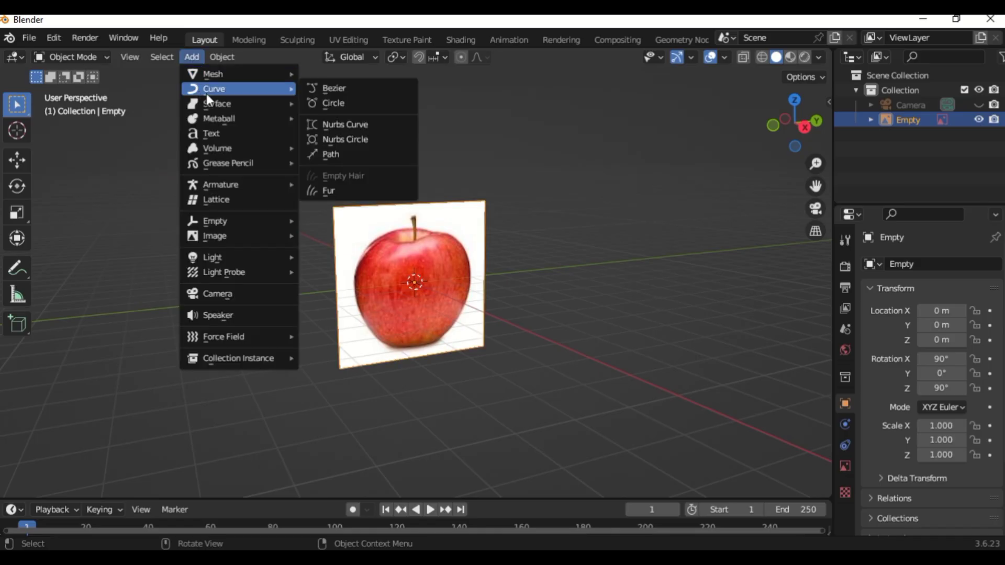
{"action": "mouse_move", "coordinate": [273, 64]}
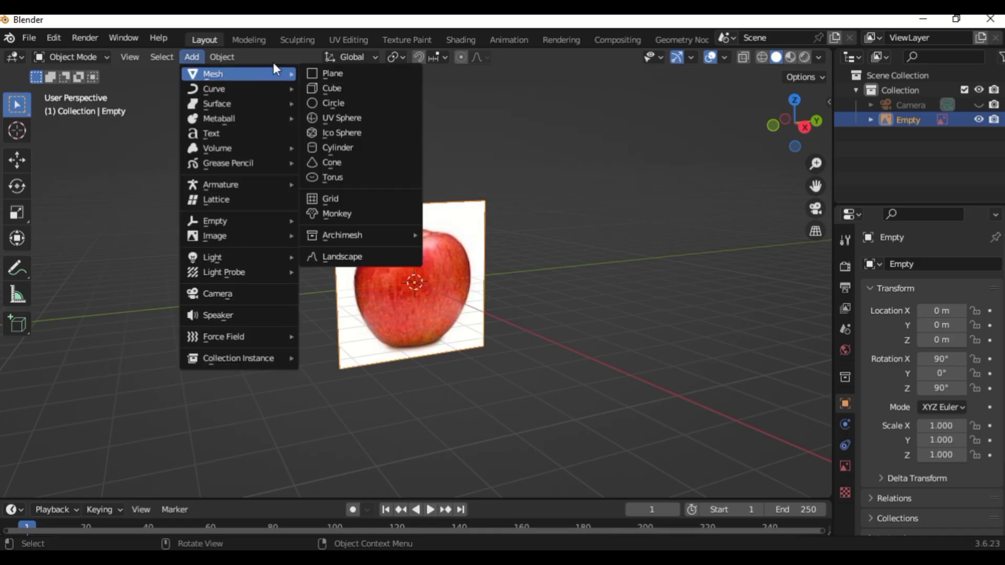
{"action": "left_click", "coordinate": [351, 117]}
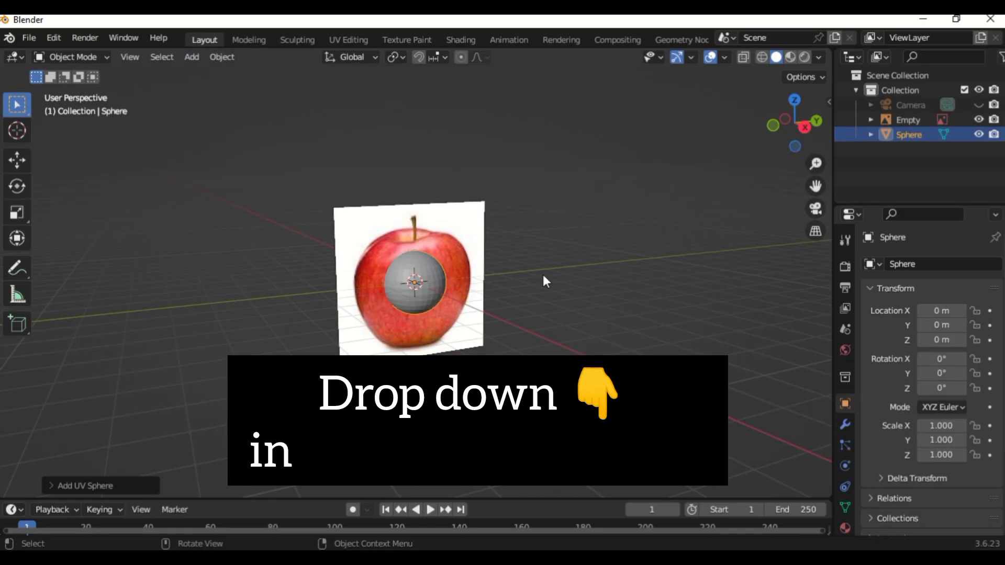
- Scale the sphere uniformly to about 1.9 and lower it about 0.19 m along Z to fit the apple picture
{"action": "middle_click_drag", "start_coordinate": [542, 275], "coordinate": [544, 274]}
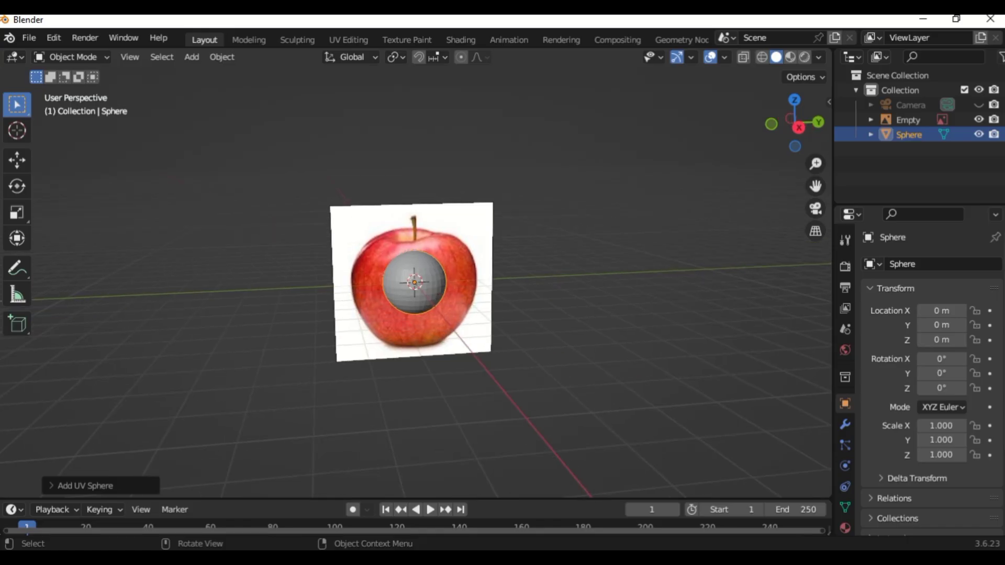
{"action": "key", "text": "s"}
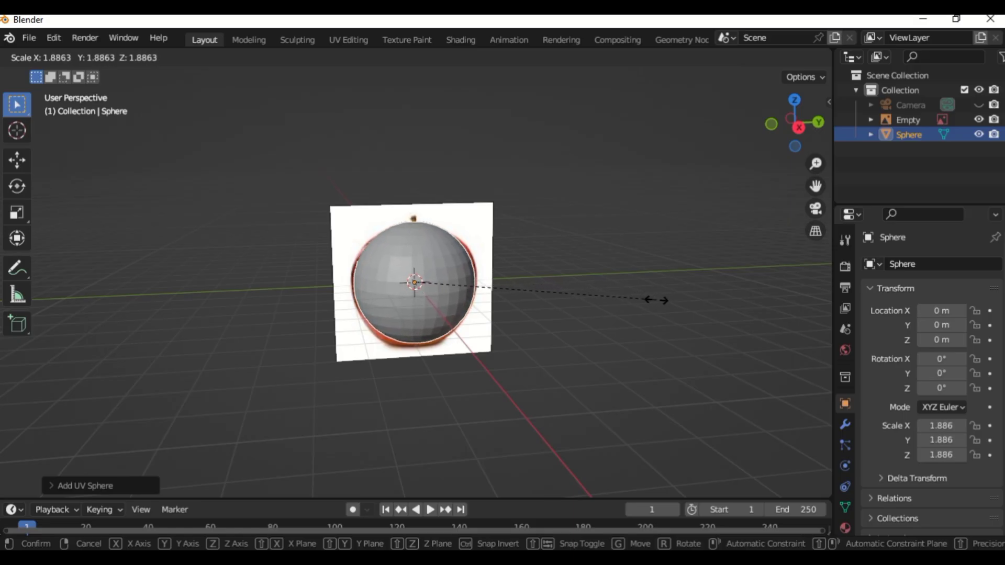
{"action": "left_click", "coordinate": [659, 303]}
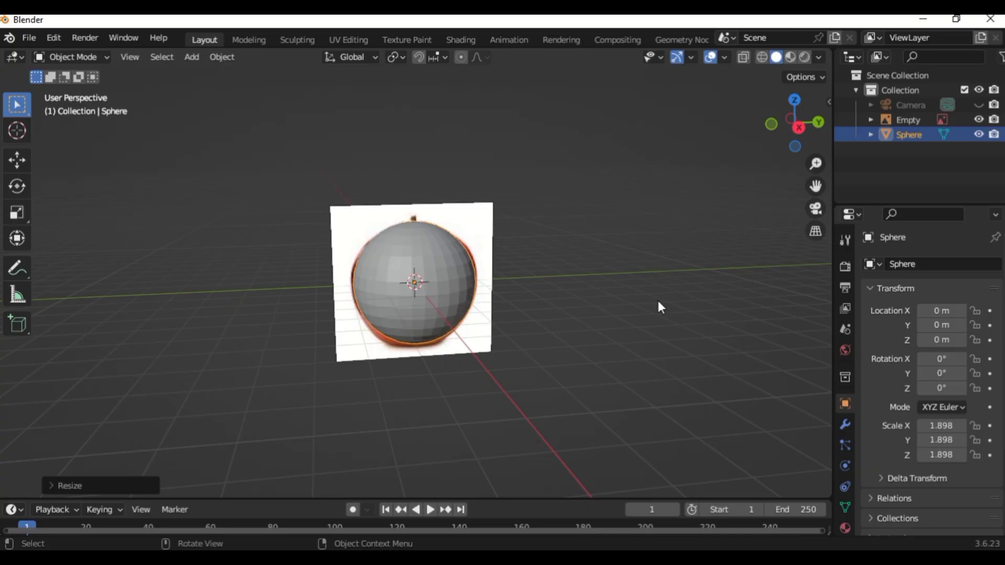
{"action": "key", "text": "g"}
{"action": "key", "text": "z"}
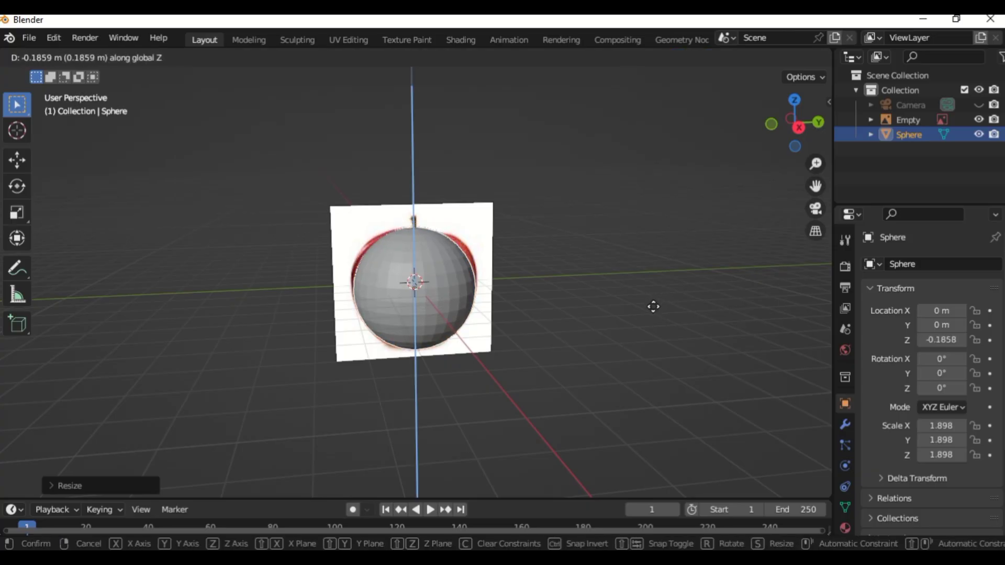
{"action": "left_click", "coordinate": [653, 307]}
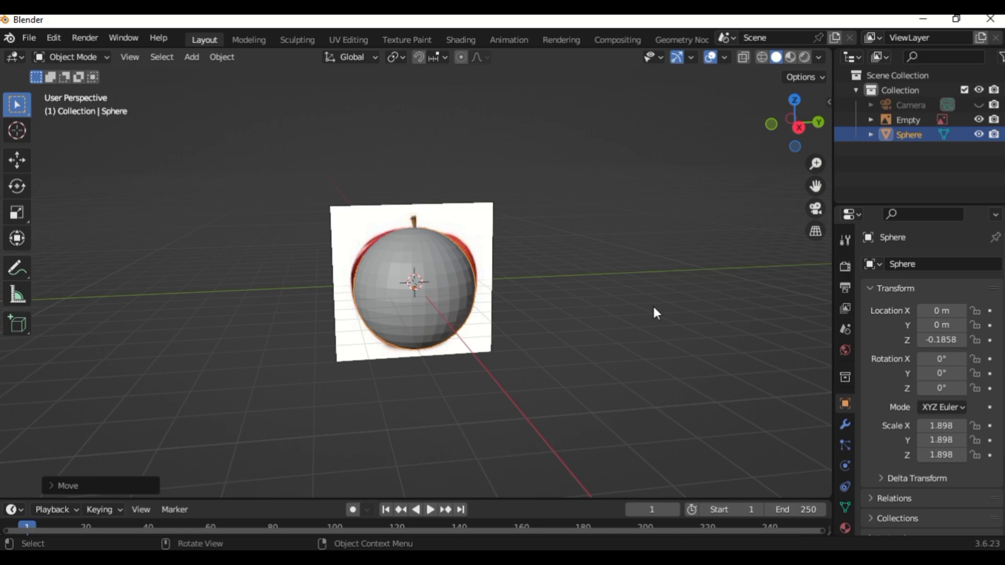
- Hide the apple reference image and enter Edit Mode on the sphere
{"action": "scroll", "coordinate": [657, 313], "scroll_direction": "up", "scroll_amount": 3}
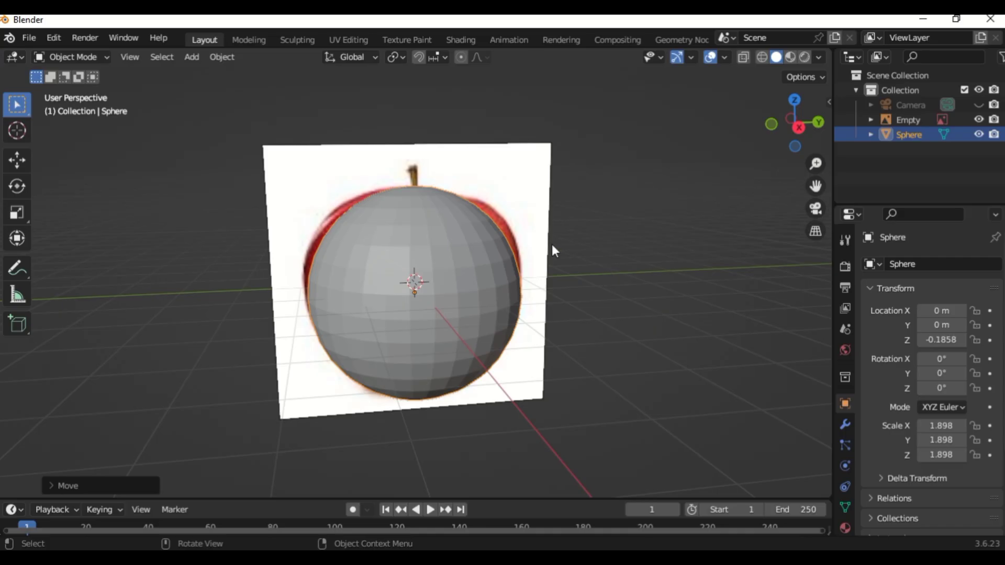
{"action": "left_click", "coordinate": [979, 119]}
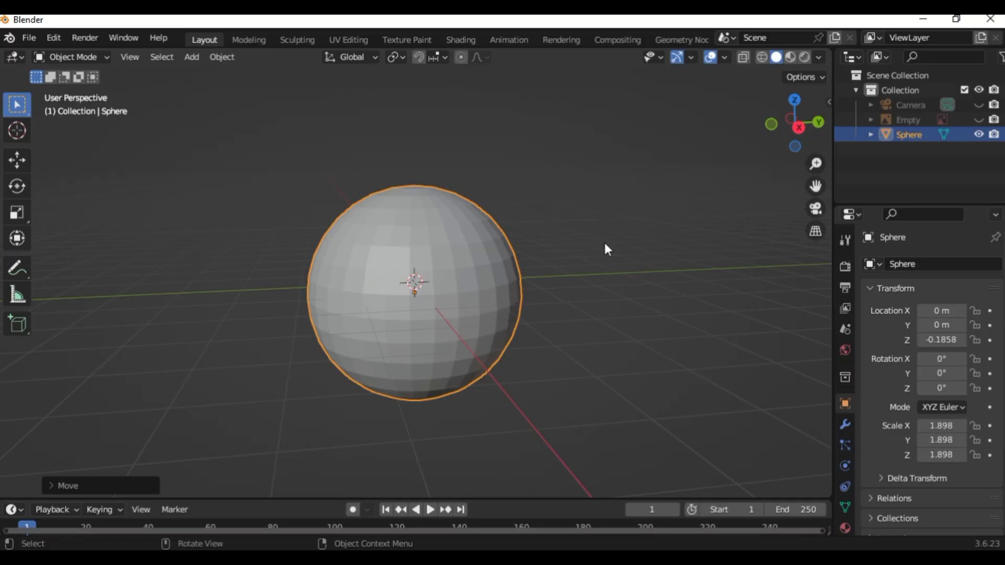
{"action": "key", "text": "Tab"}
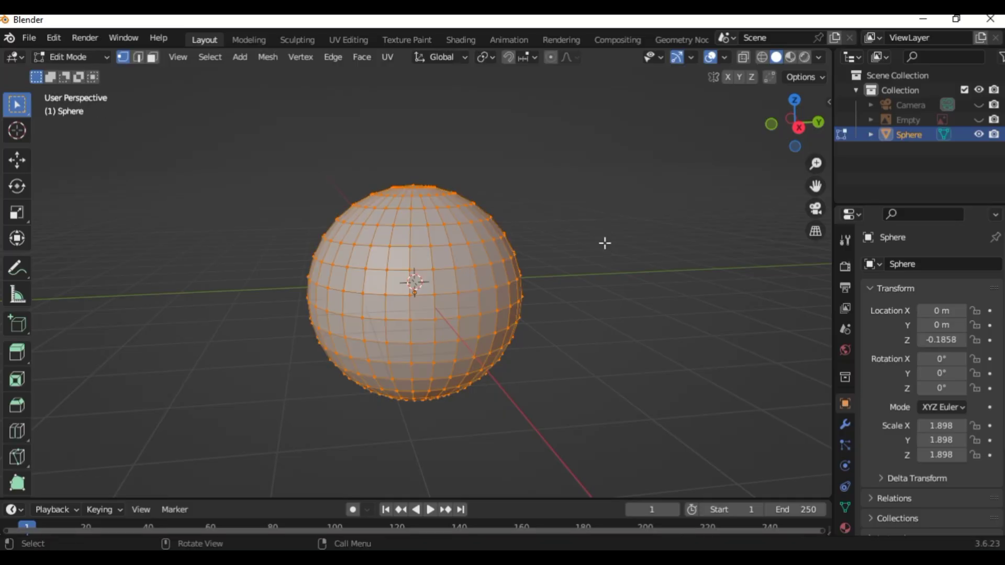
- Select the sphere's bottom pole vertex and enable proportional editing with Smooth falloff and a size of 1.3 m
{"action": "middle_click_drag", "start_coordinate": [605, 243], "coordinate": [603, 242]}
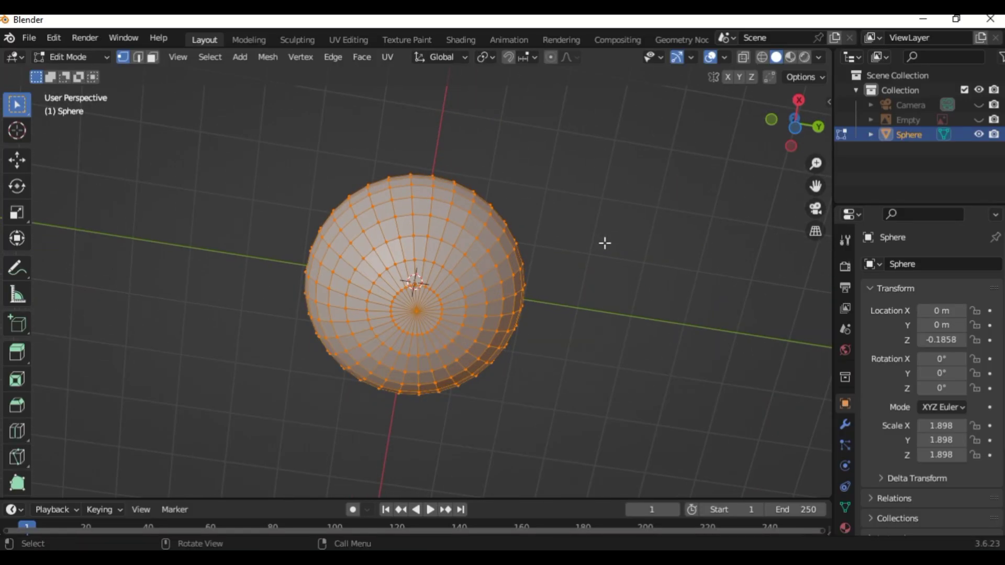
{"action": "left_click", "coordinate": [418, 310]}
{"action": "key", "text": "o"}
{"action": "middle_click_drag", "start_coordinate": [514, 190], "coordinate": [576, 74]}
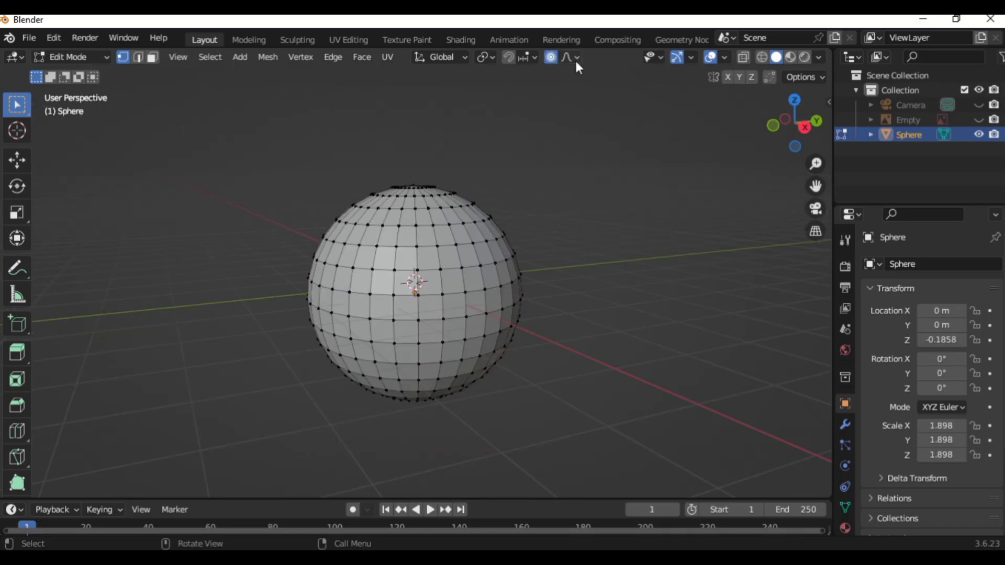
{"action": "left_click", "coordinate": [576, 58]}
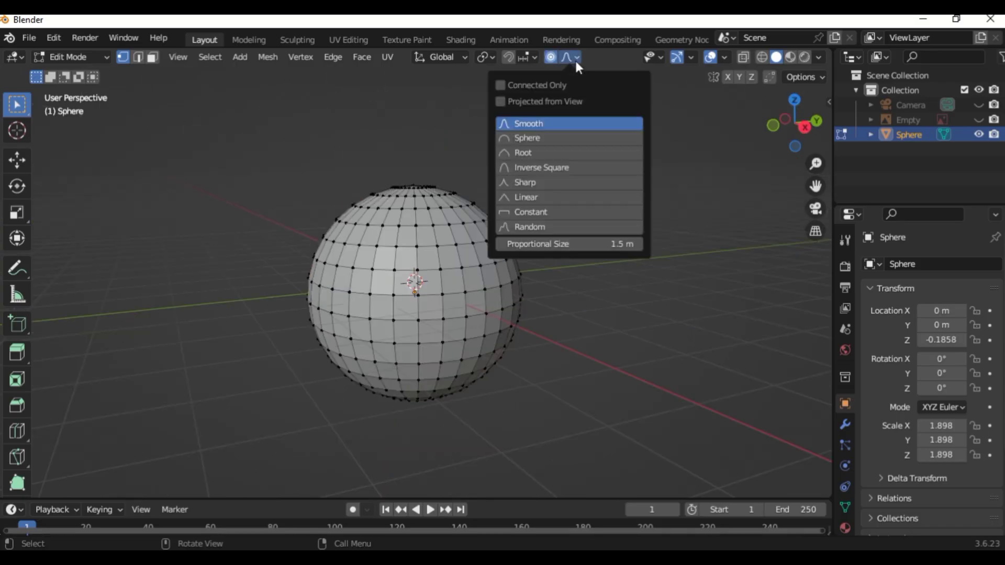
{"action": "left_click", "coordinate": [499, 244]}
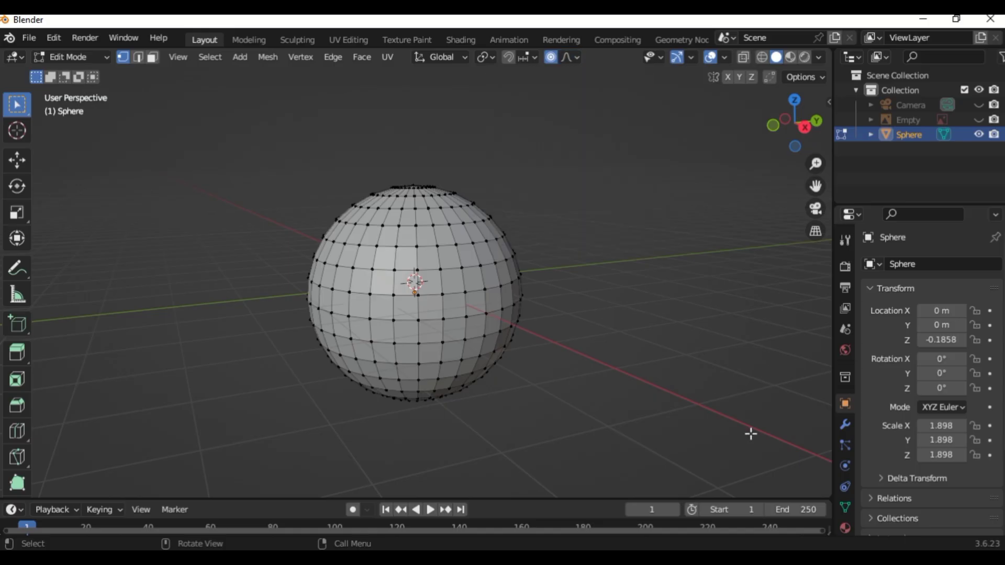
- Move the bottom pole vertex up about 0.15 m along Z with proportional editing to dent the underside
{"action": "key", "text": "g"}
{"action": "key", "text": "z"}
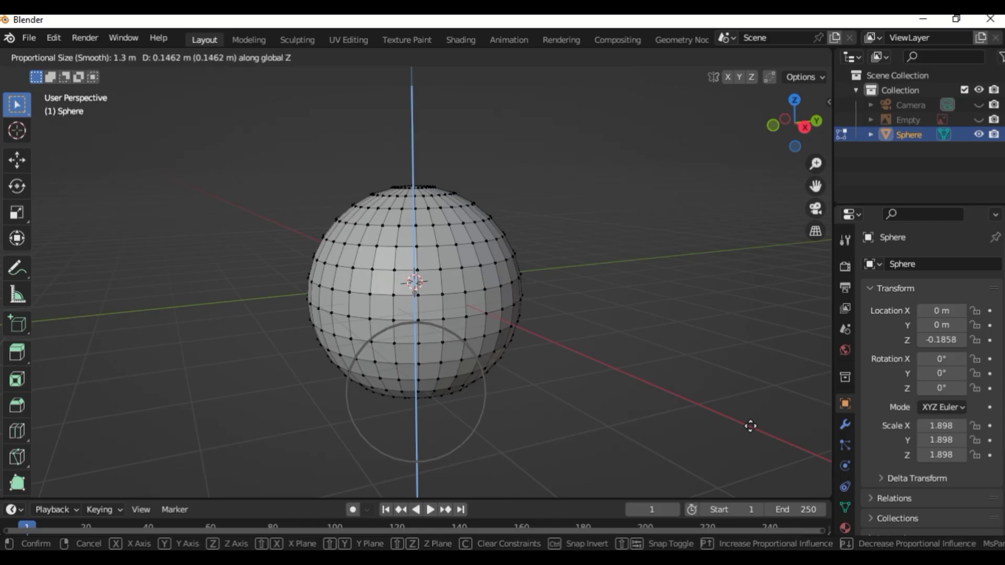
{"action": "left_click", "coordinate": [751, 426]}
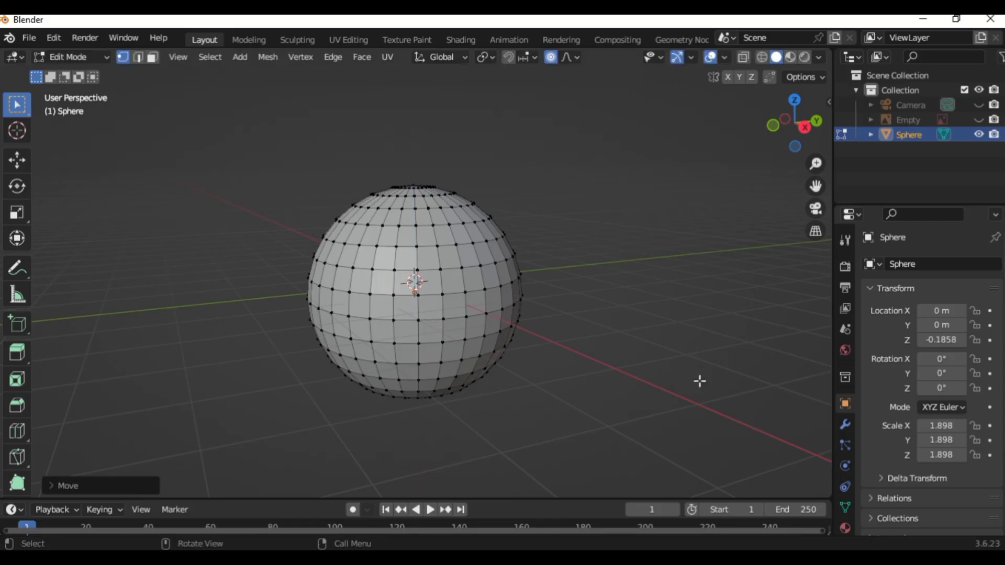
- Select the single vertex at the sphere's top pole
{"action": "key", "text": "KP_8"}
{"action": "key", "text": "KP_8"}
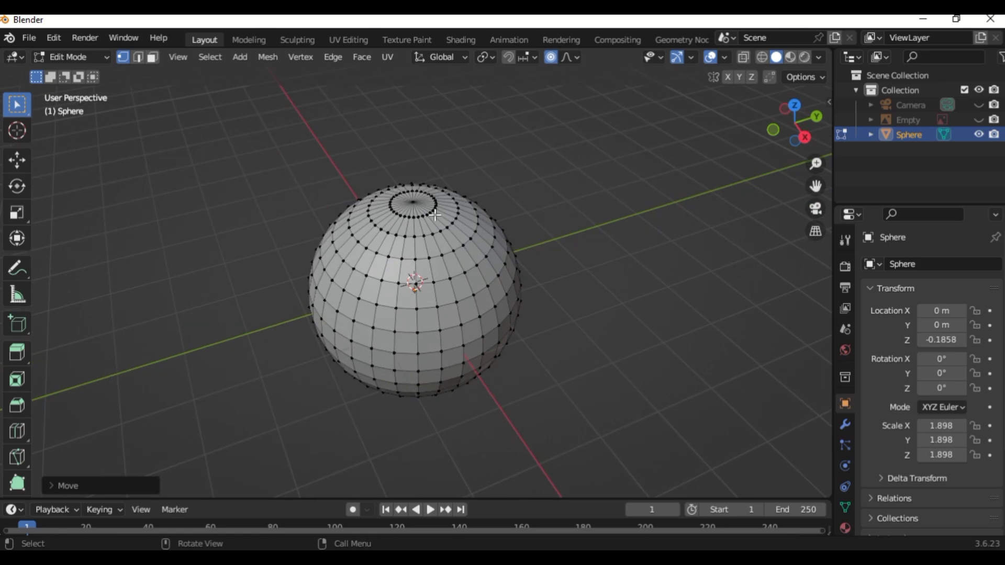
{"action": "left_click", "coordinate": [413, 202]}
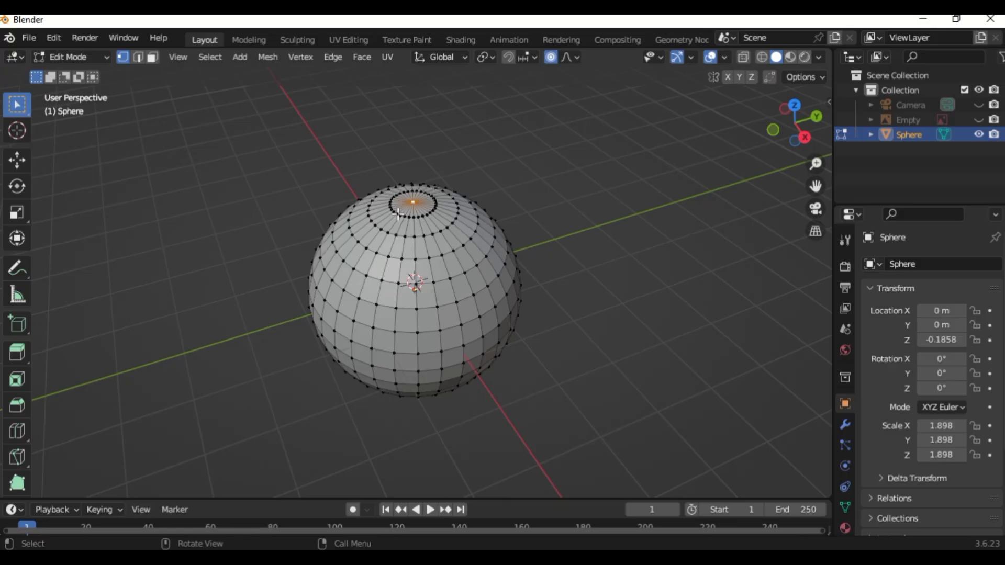
{"action": "key", "text": "g"}
{"action": "key", "text": "z"}
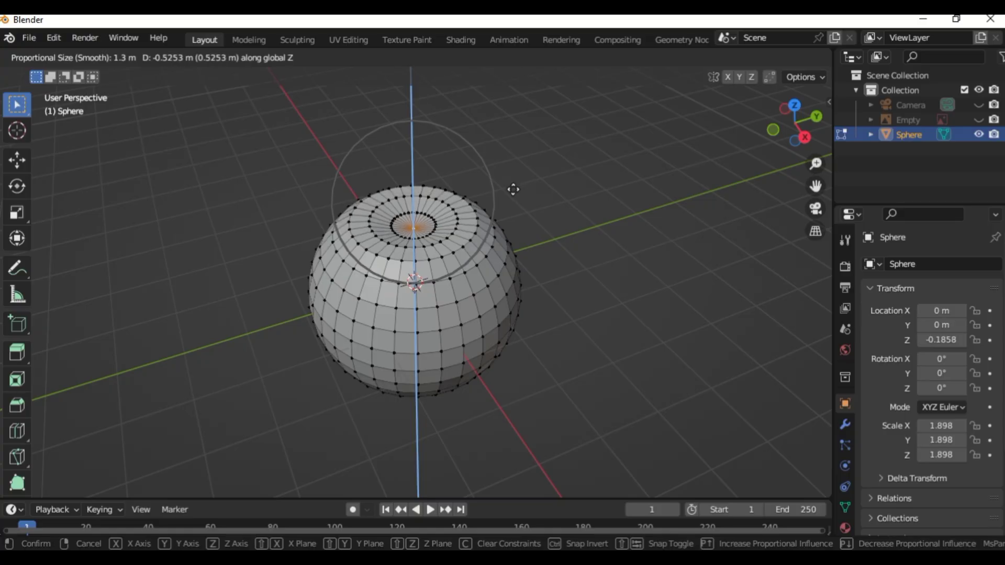
{"action": "key", "text": "Escape"}
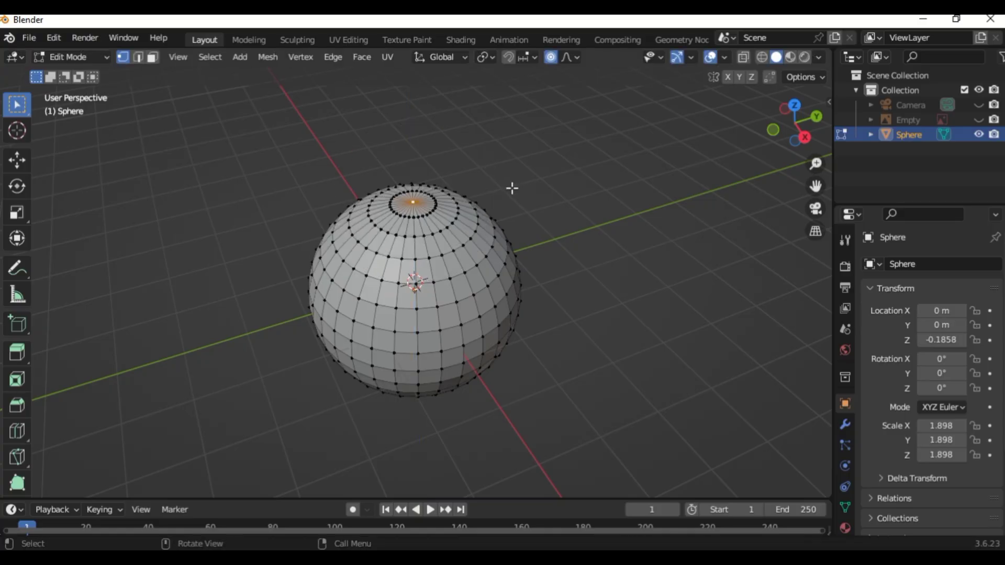
- Move the top pole vertex down about 0.1 m along Z with 1.3 m proportional editing
{"action": "key", "text": "KP_2"}
{"action": "key", "text": "g"}
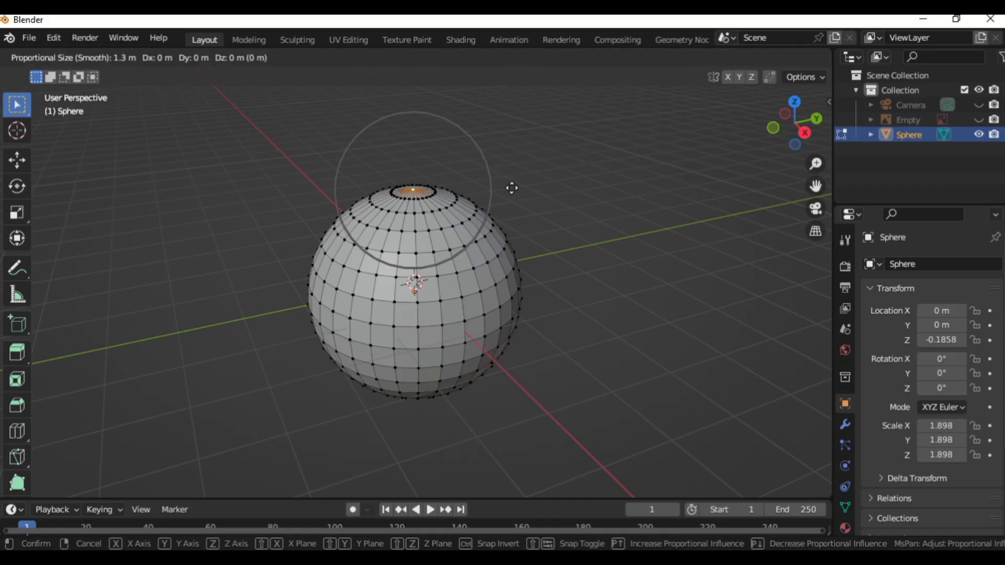
{"action": "key", "text": "z"}
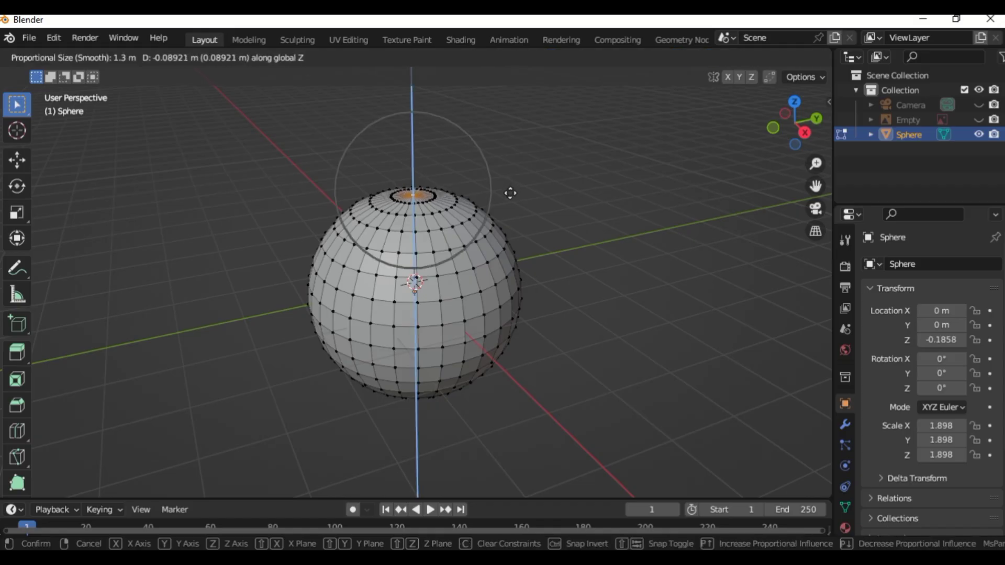
{"action": "left_click", "coordinate": [510, 195]}
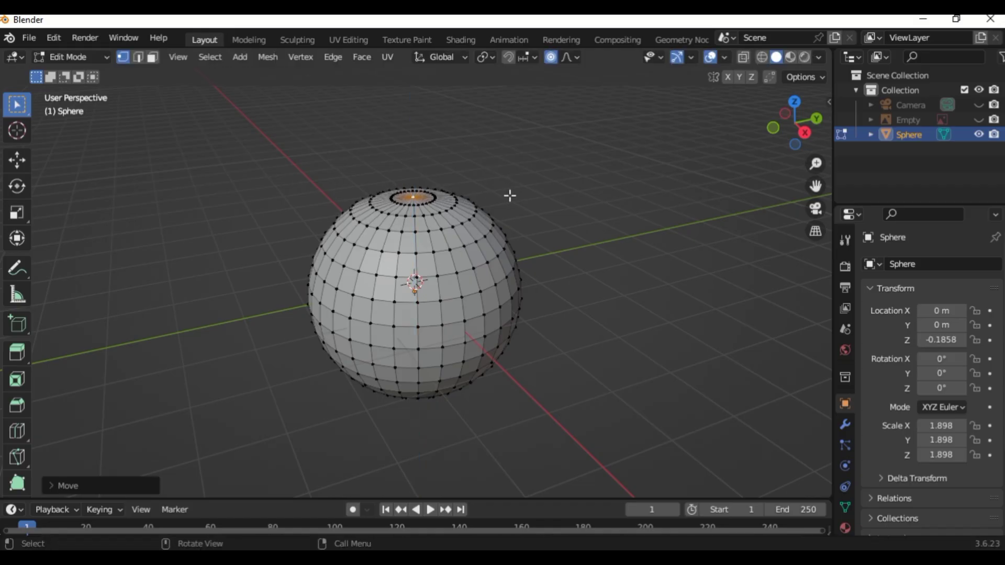
- Set the proportional size to 1 m and lower the top pole vertex about 0.13 m along Z
{"action": "left_click", "coordinate": [576, 57]}
{"action": "key", "text": "g"}
{"action": "key", "text": "z"}
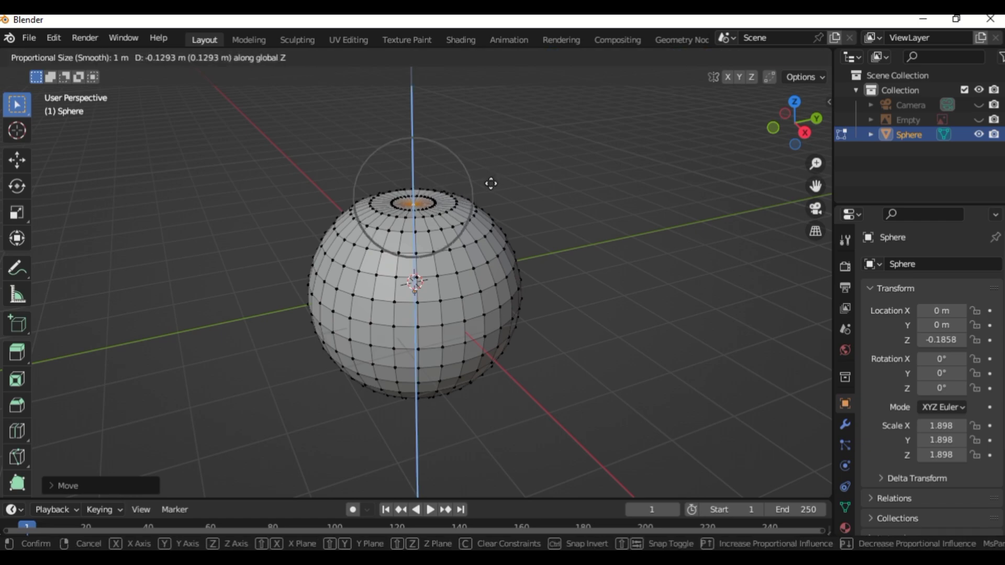
{"action": "left_click", "coordinate": [490, 182]}
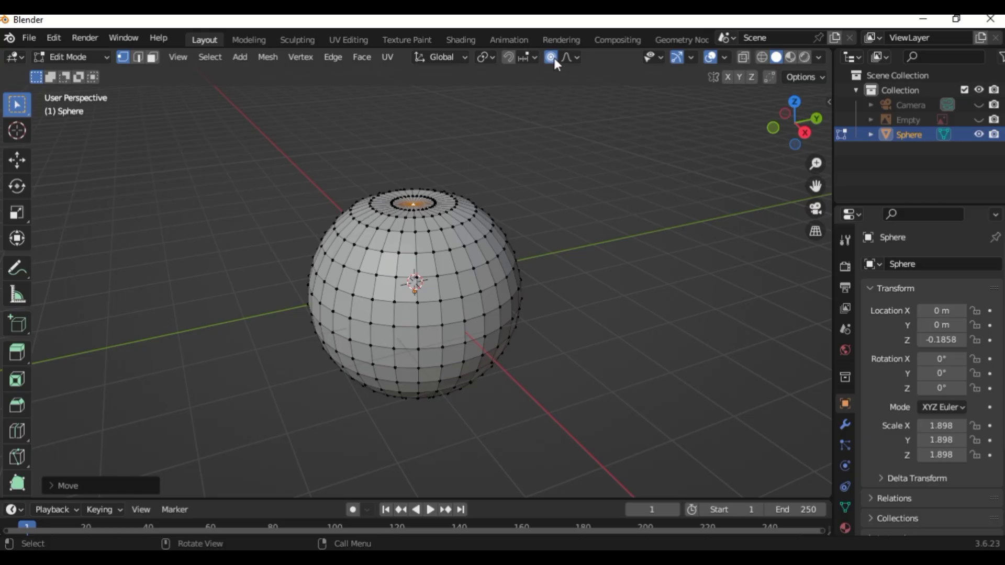
- Disable proportional editing and move only the top pole vertex down about 0.07 m along Z
{"action": "left_click", "coordinate": [551, 57]}
{"action": "key", "text": "g"}
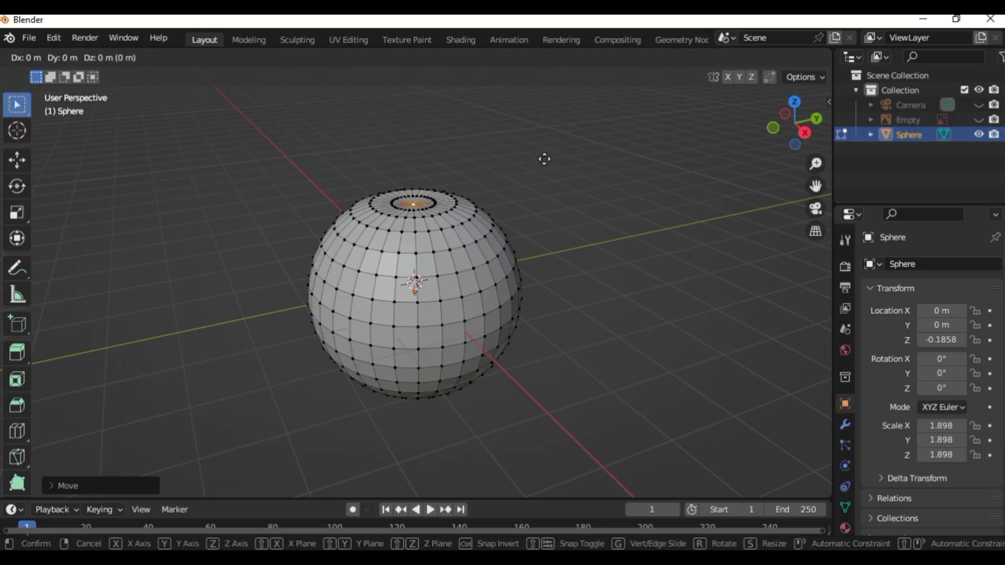
{"action": "key", "text": "z"}
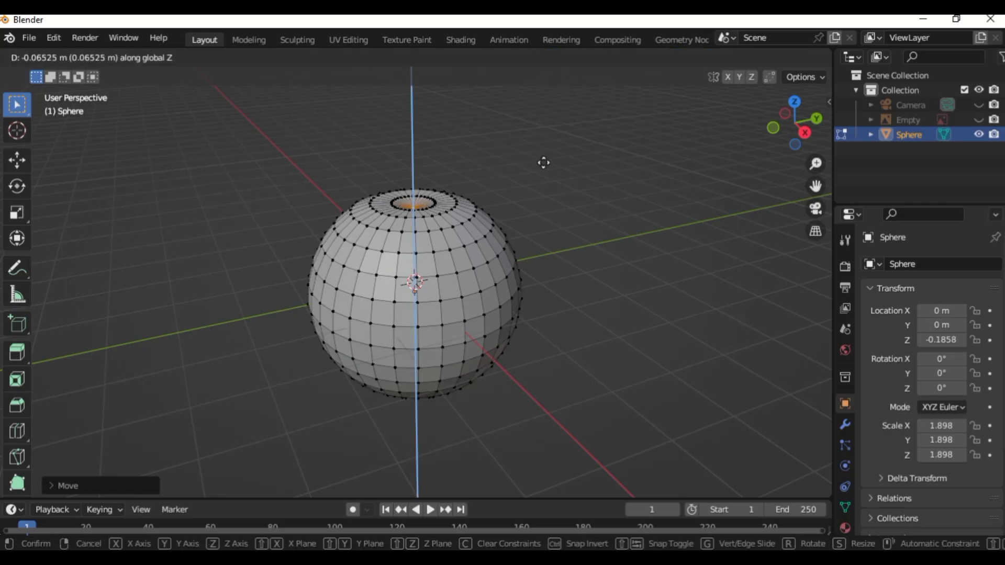
{"action": "left_click", "coordinate": [544, 163]}
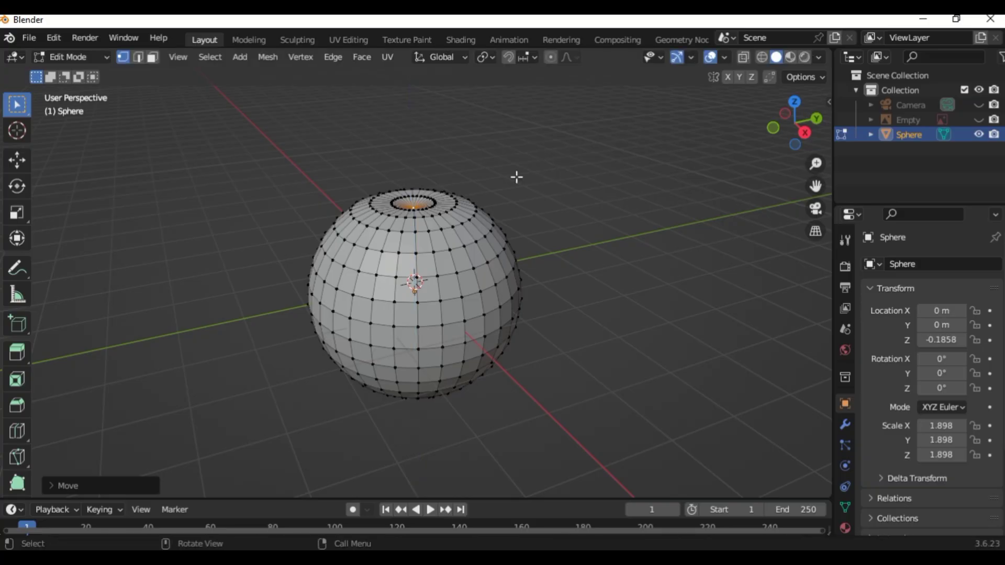
- Select the full second ring of vertices around the top pole and try scaling it up without proportional editing
{"action": "left_click", "coordinate": [375, 210]}
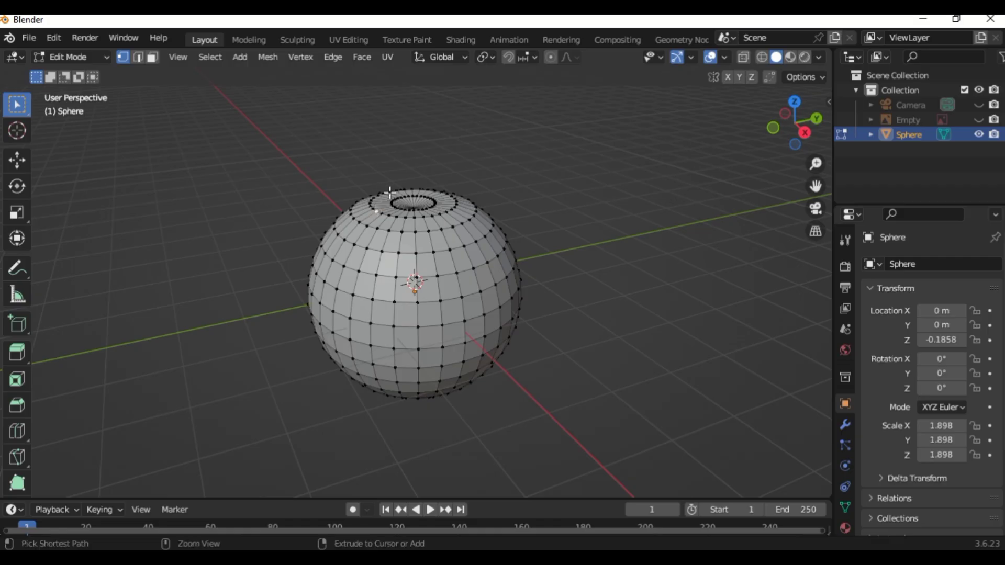
{"action": "left_click", "coordinate": [390, 191], "text": "ctrl"}
{"action": "left_click", "coordinate": [450, 197], "text": "ctrl"}
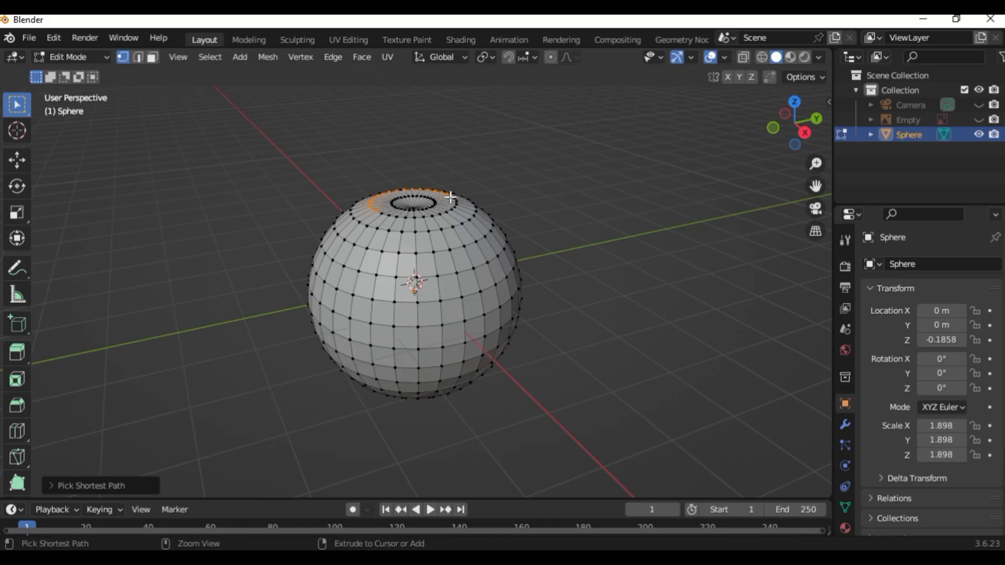
{"action": "left_click", "coordinate": [415, 217], "text": "ctrl"}
{"action": "left_click", "coordinate": [381, 213], "text": "ctrl"}
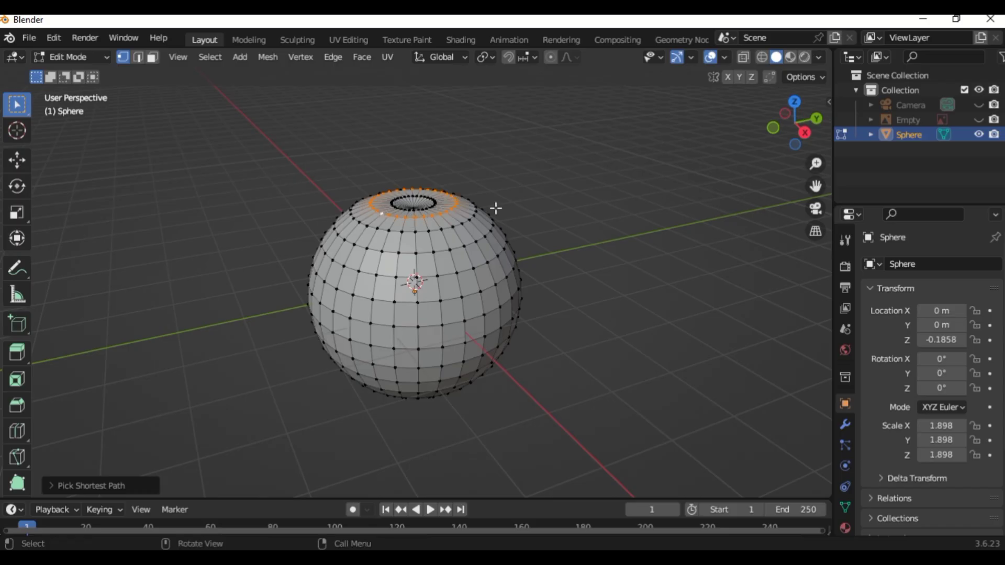
{"action": "key", "text": "s"}
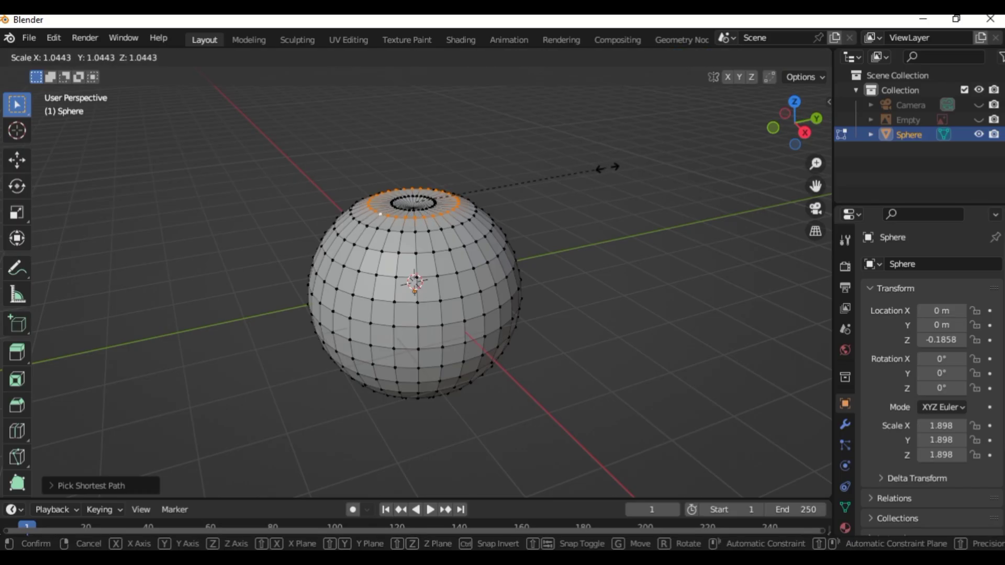
{"action": "right_click", "coordinate": [622, 163]}
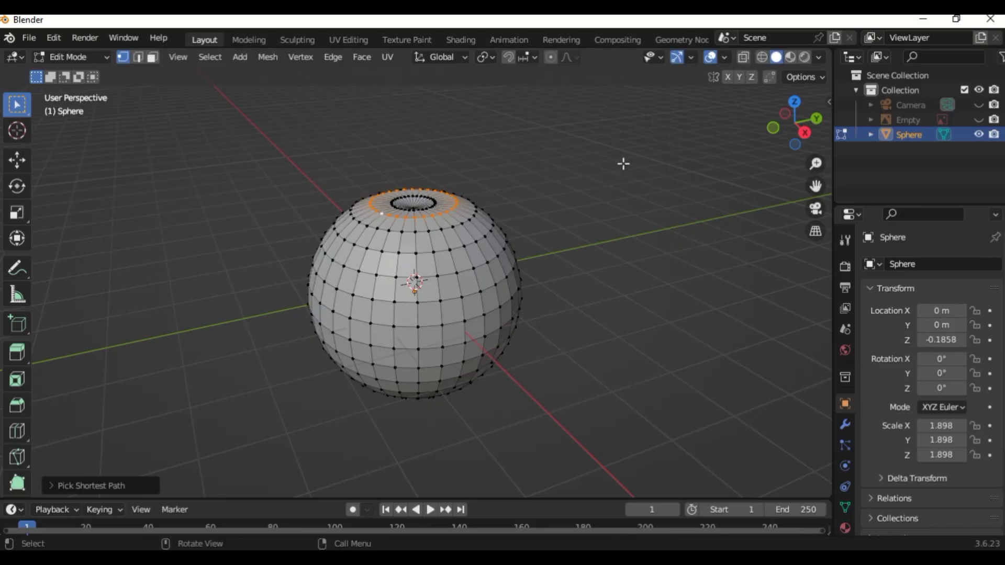
- Enable Smooth proportional editing with a size of 1.7 m and scale the selected ring up slightly to widen the apple's shoulder
{"action": "left_click", "coordinate": [551, 58]}
{"action": "key", "text": "s"}
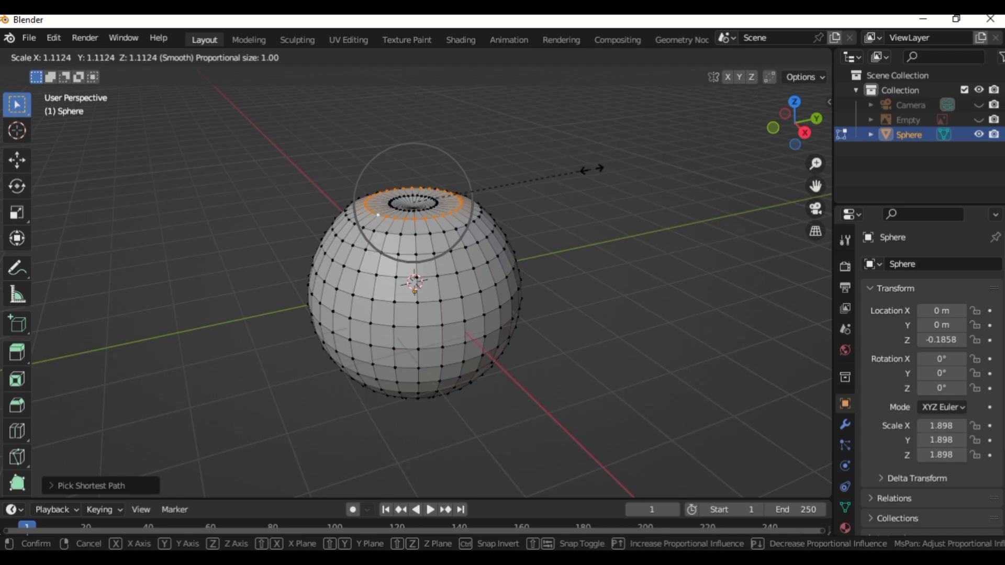
{"action": "right_click", "coordinate": [624, 175]}
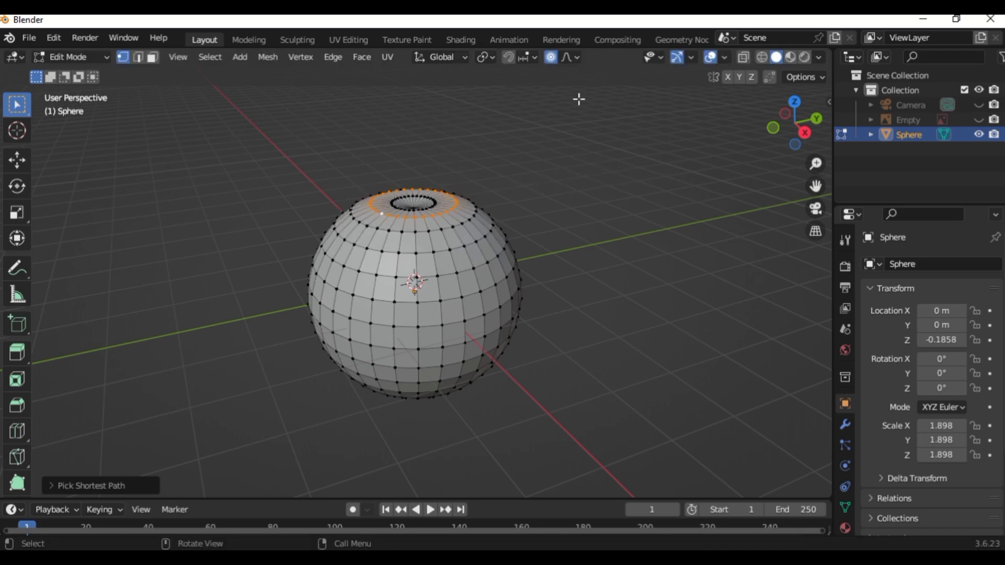
{"action": "left_click", "coordinate": [572, 58]}
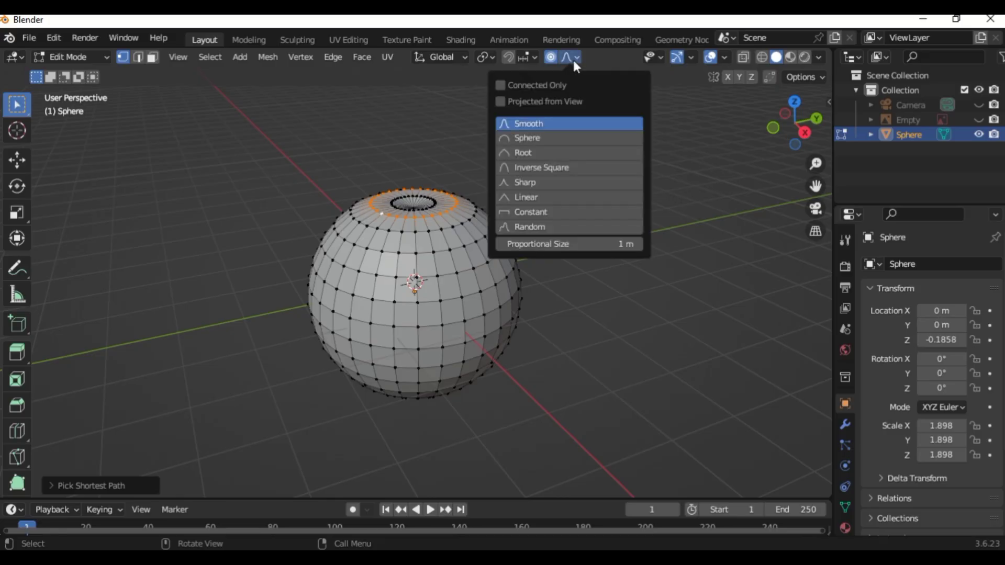
{"action": "left_click", "coordinate": [637, 244]}
{"action": "left_click", "coordinate": [638, 245]}
{"action": "left_click", "coordinate": [638, 244]}
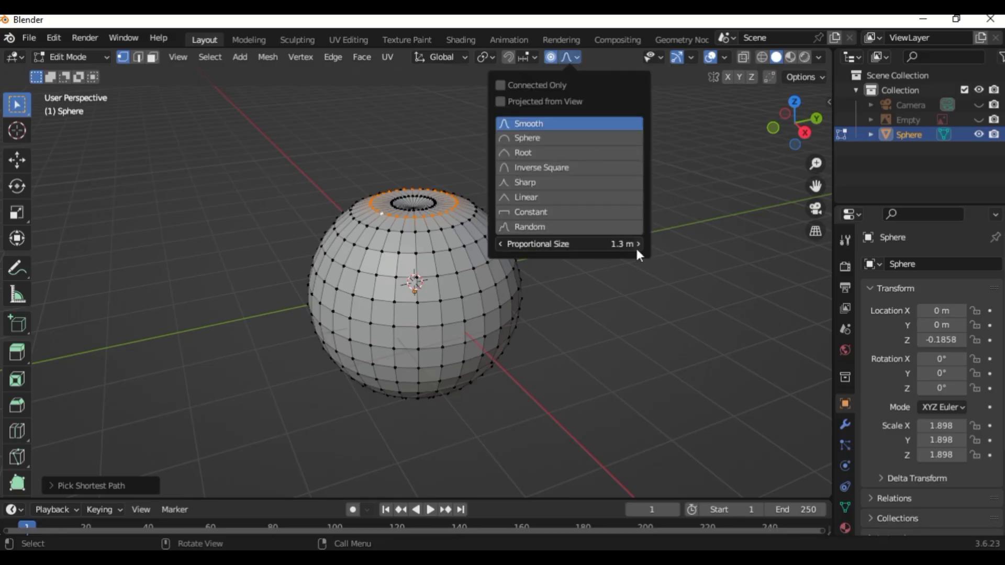
{"action": "left_click", "coordinate": [637, 244]}
{"action": "left_click", "coordinate": [637, 245]}
{"action": "left_click", "coordinate": [637, 244]}
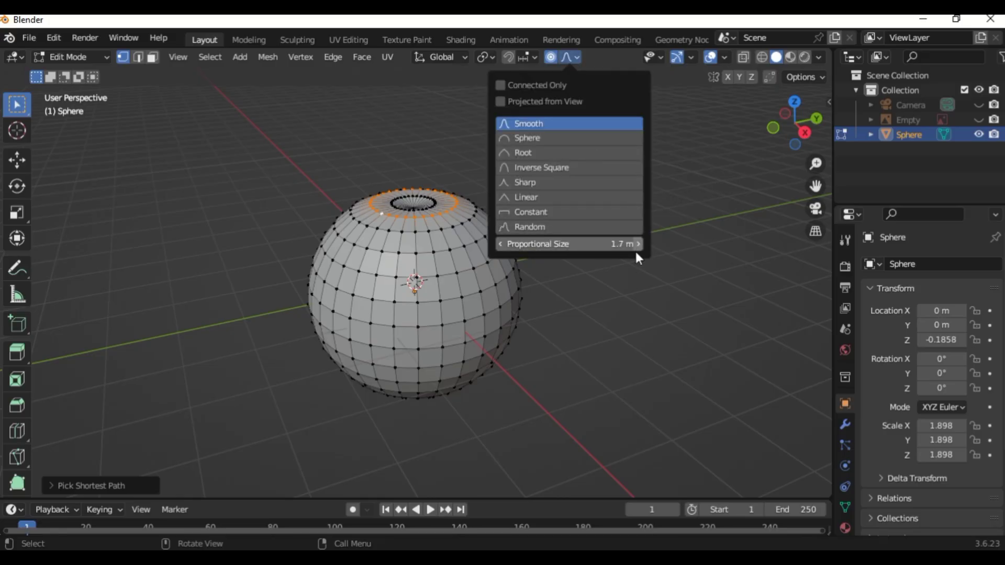
{"action": "key", "text": "s"}
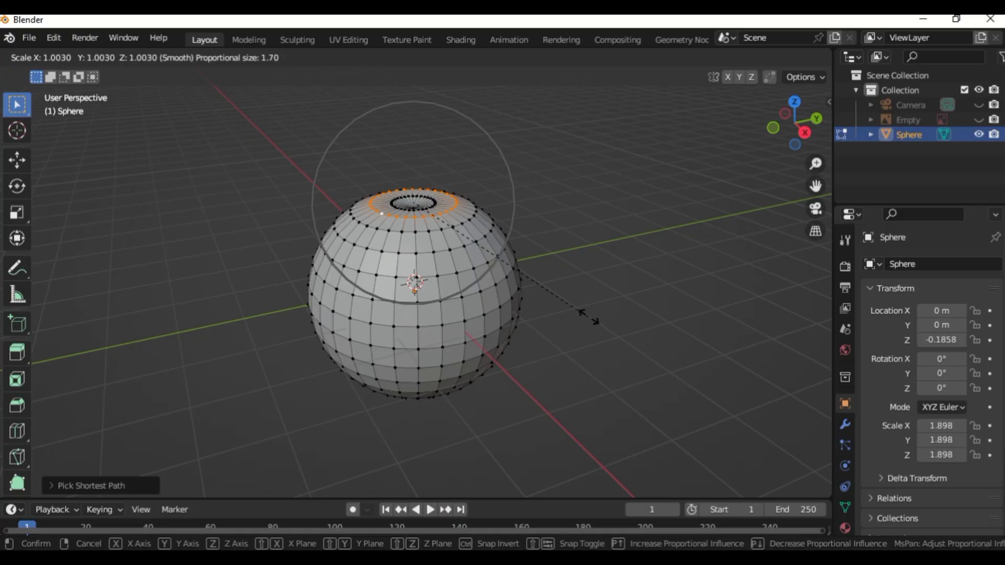
{"action": "left_click", "coordinate": [619, 316]}
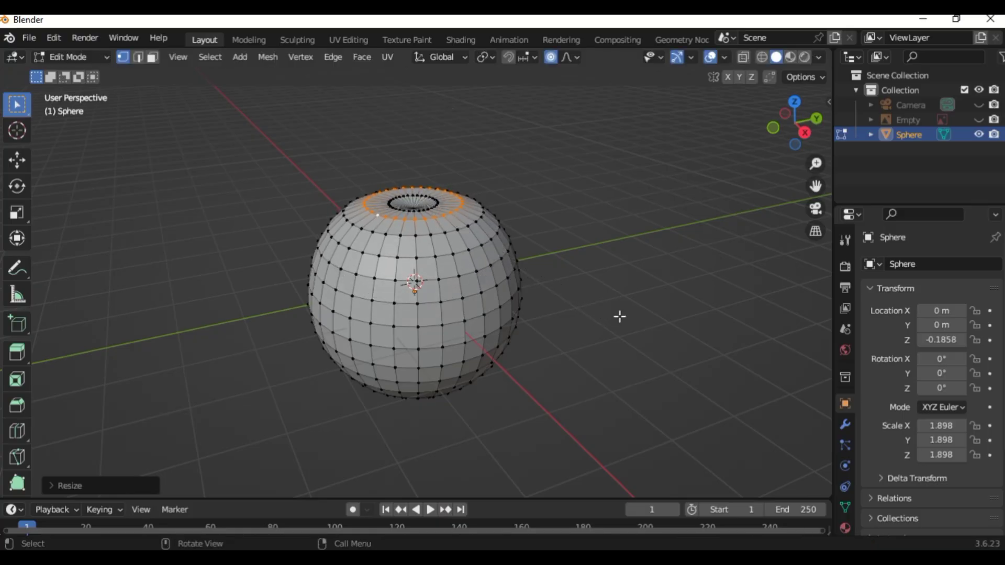
- Inspect the widened top of the sphere from all around
{"action": "key", "text": "KP_4"}
{"action": "key", "text": "KP_4"}
{"action": "key", "text": "KP_4"}
{"action": "key", "text": "KP_4"}
{"action": "key", "text": "KP_4"}
{"action": "key", "text": "KP_4"}
{"action": "key", "text": "KP_4"}
{"action": "key", "text": "KP_4"}
{"action": "key", "text": "KP_4"}
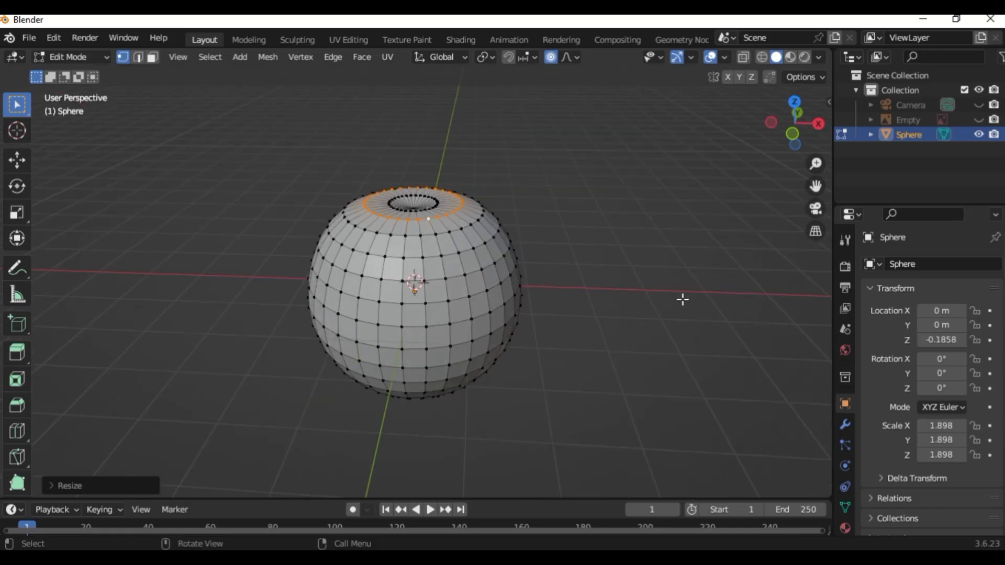
{"action": "key", "text": "KP_4"}
{"action": "key", "text": "KP_4"}
{"action": "key", "text": "KP_4"}
{"action": "key", "text": "KP_4"}
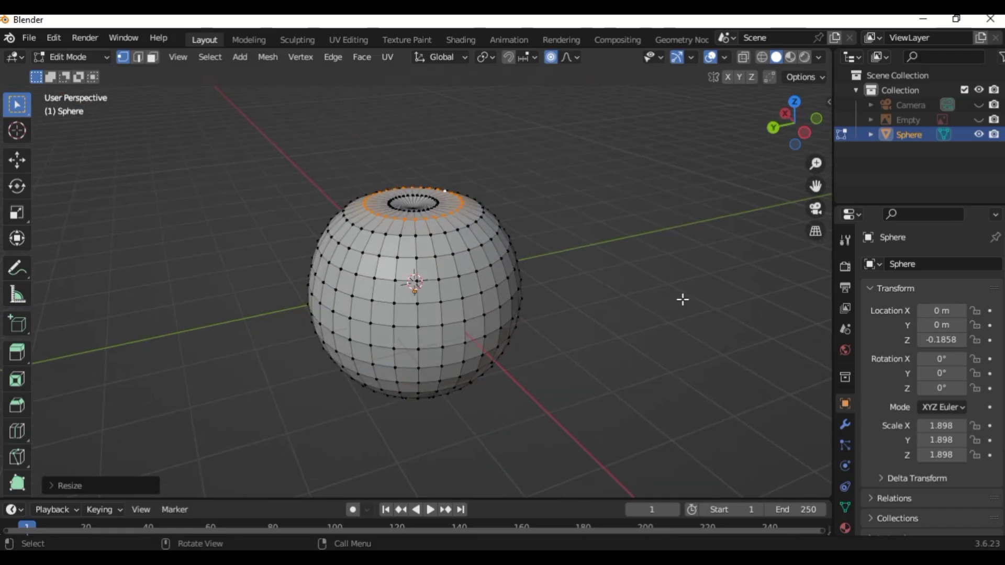
- Move a single vertex near the sphere's underside slightly inward along X with 1.7 m proportional editing
{"action": "key", "text": "KP_2"}
{"action": "key", "text": "KP_4"}
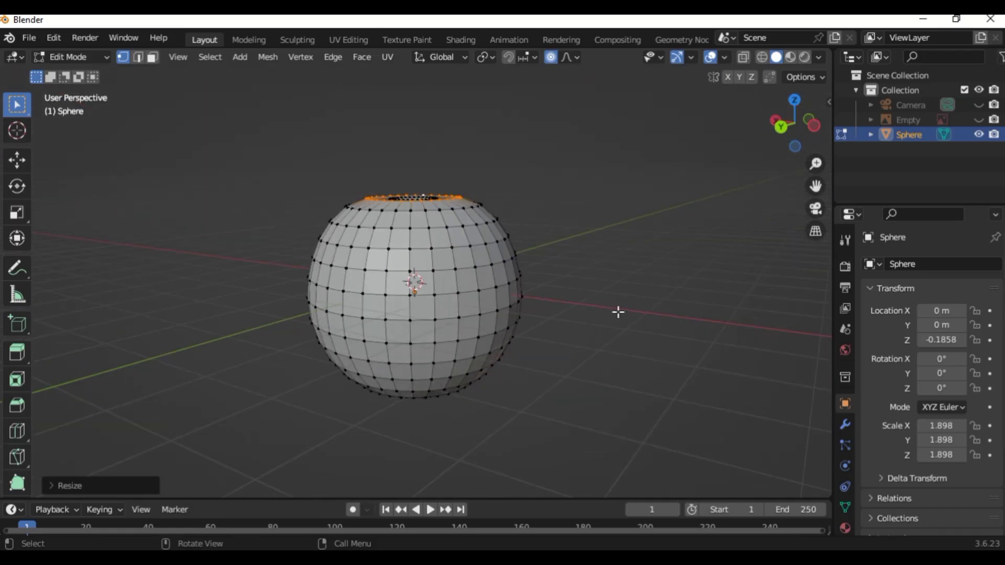
{"action": "left_click", "coordinate": [457, 391]}
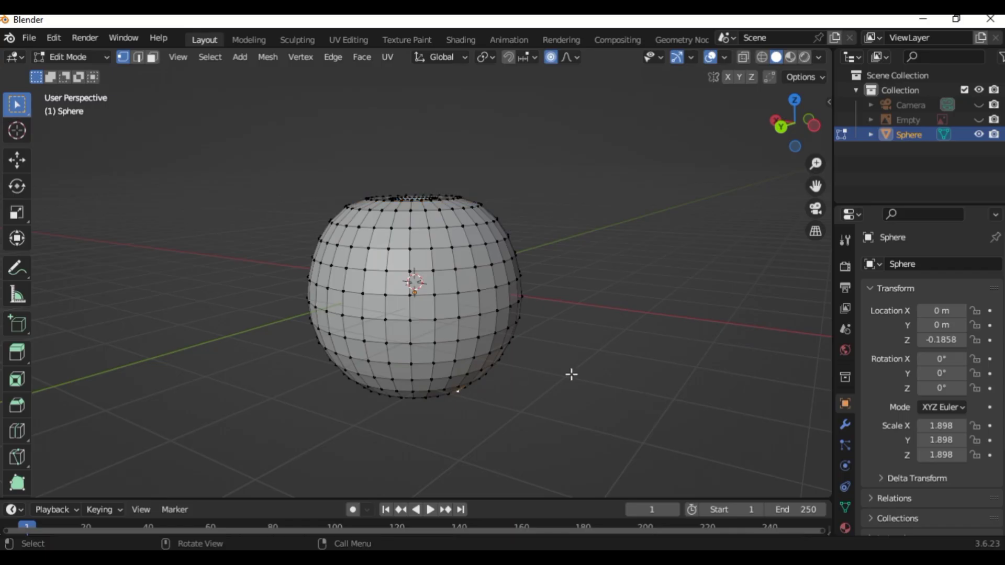
{"action": "key", "text": "g"}
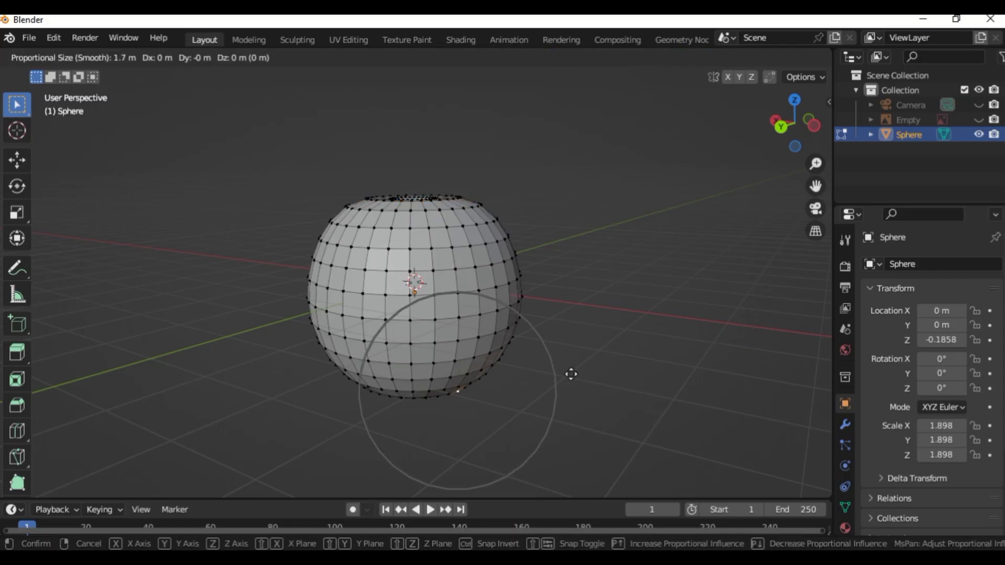
{"action": "key", "text": "x"}
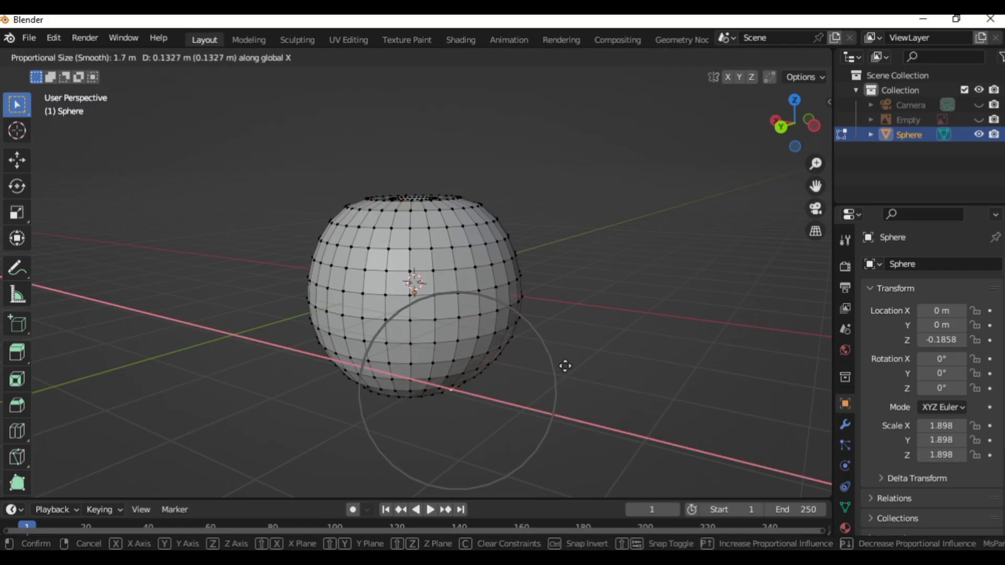
{"action": "left_click", "coordinate": [562, 362]}
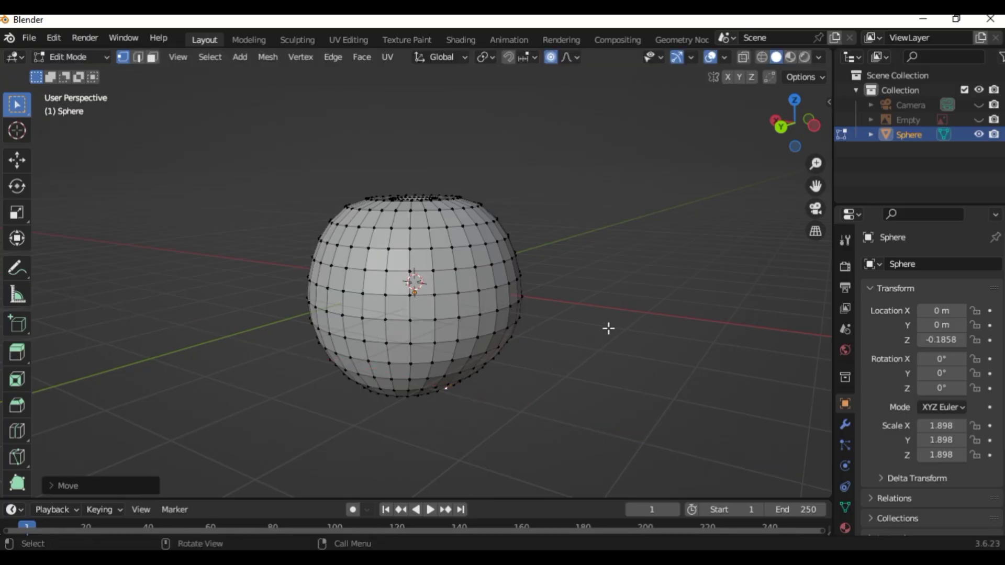
- Examine the reshaped underside of the sphere from the other sides
{"action": "key", "text": "KP_6"}
{"action": "key", "text": "KP_6"}
{"action": "key", "text": "KP_6"}
{"action": "key", "text": "KP_6"}
{"action": "key", "text": "KP_6"}
{"action": "key", "text": "KP_6"}
{"action": "key", "text": "KP_6"}
{"action": "key", "text": "KP_6"}
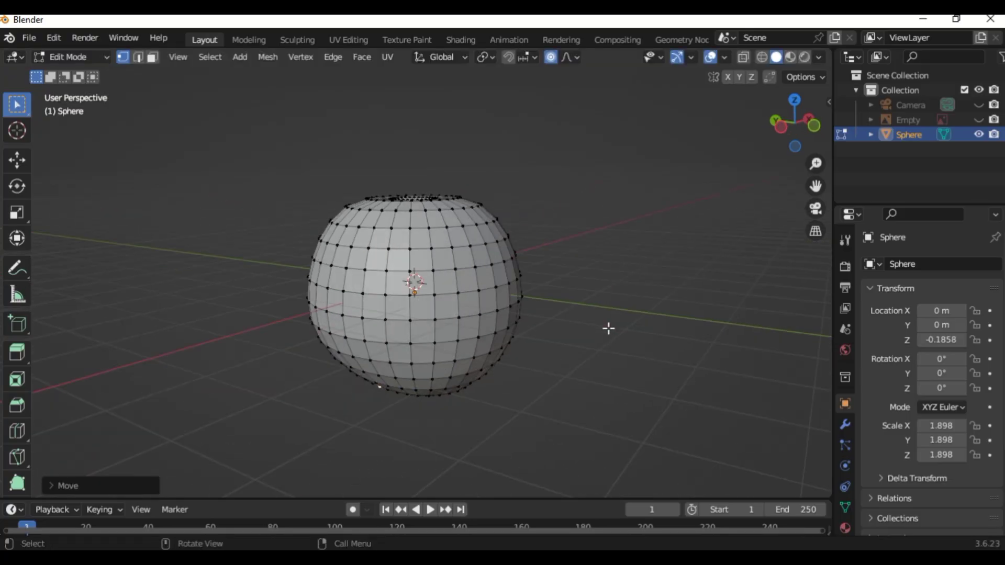
{"action": "key", "text": "KP_6"}
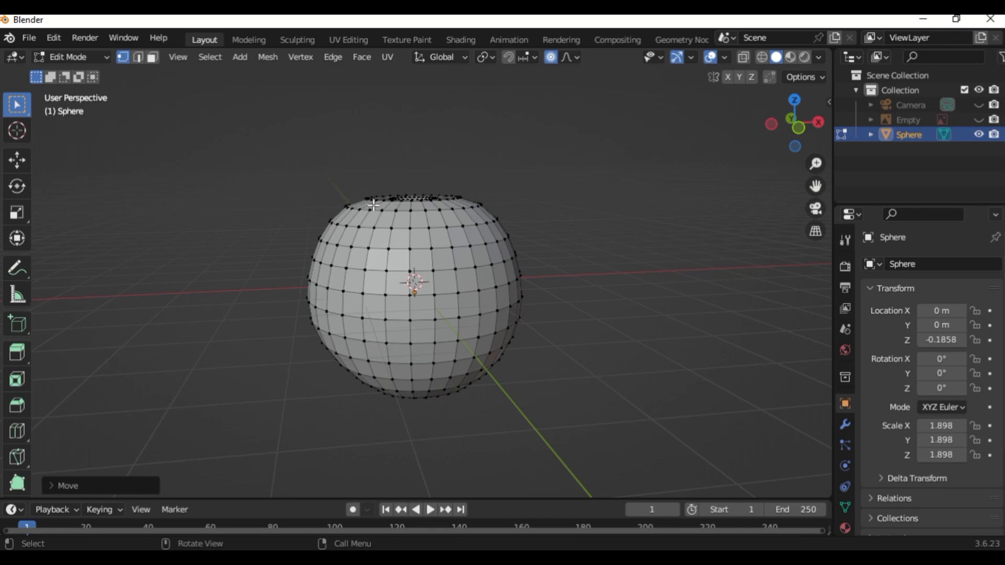
- Select the top pole vertex and try lowering it along Z with 1.7 m proportional editing
{"action": "key", "text": "KP_8"}
{"action": "key", "text": "KP_8"}
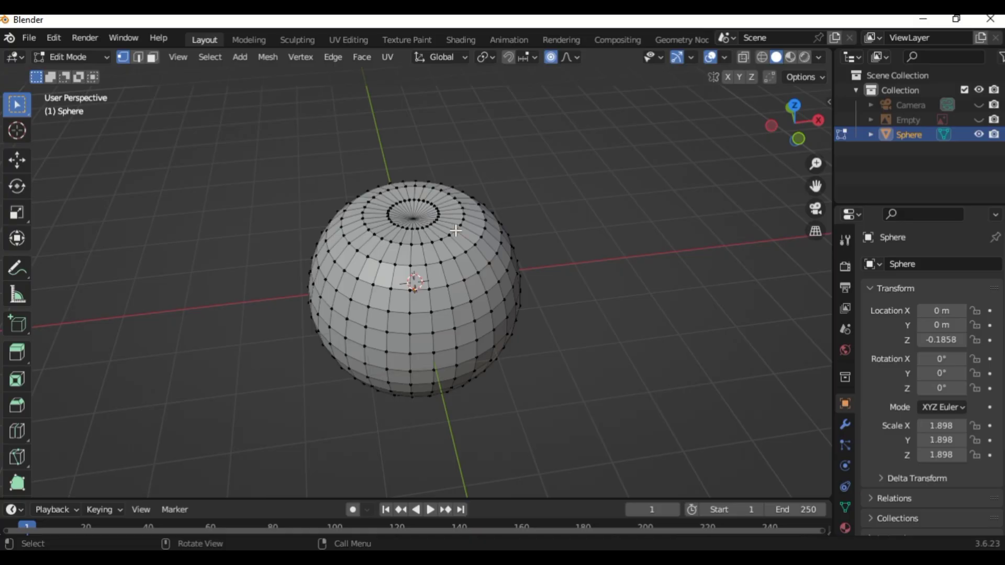
{"action": "left_click", "coordinate": [427, 216]}
{"action": "key", "text": "g"}
{"action": "key", "text": "z"}
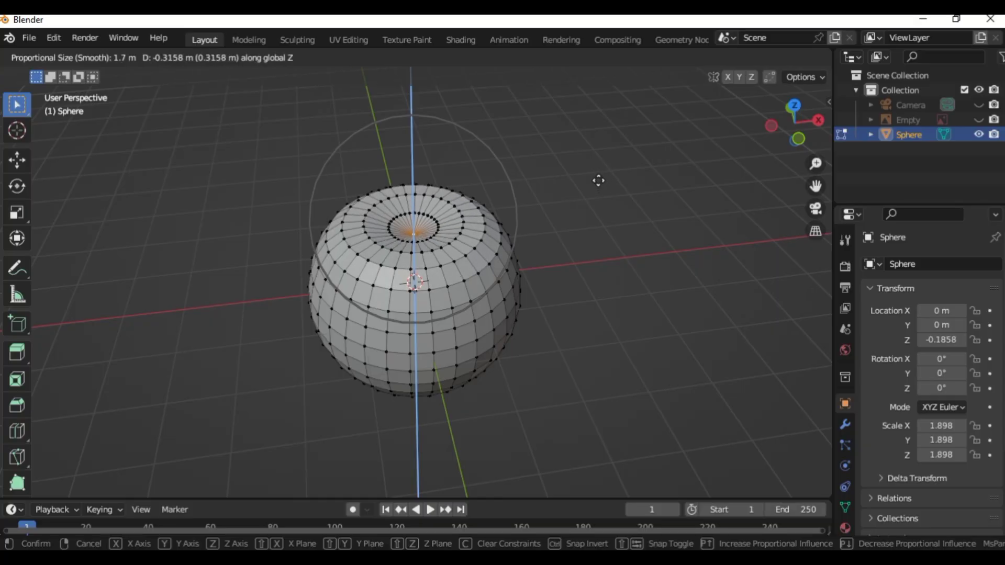
{"action": "right_click", "coordinate": [599, 181]}
- Set the proportional size to 1.1 m and move the top pole vertex down about 0.3 m along Z
{"action": "left_click", "coordinate": [575, 58]}
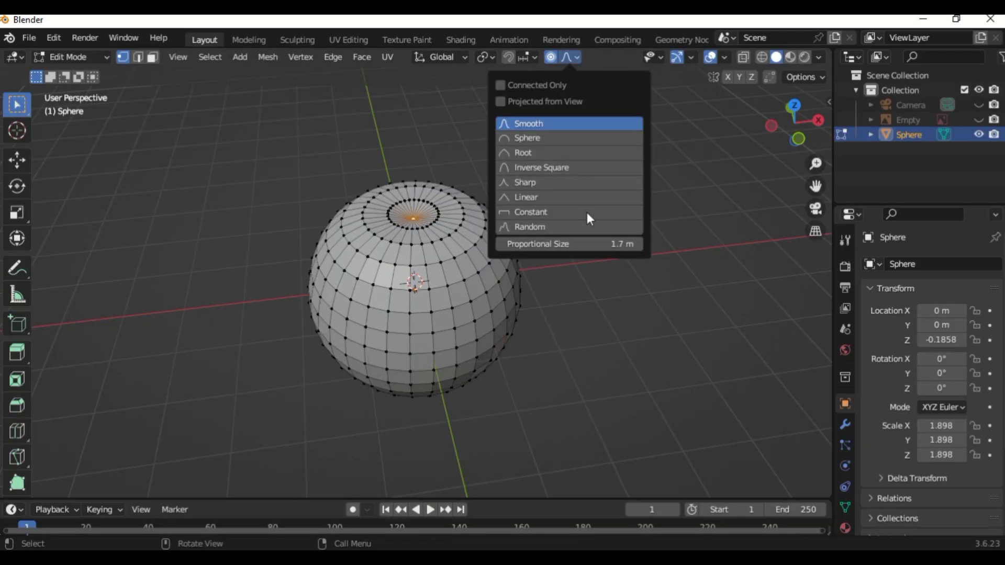
{"action": "left_click_drag", "start_coordinate": [501, 246], "coordinate": [492, 246]}
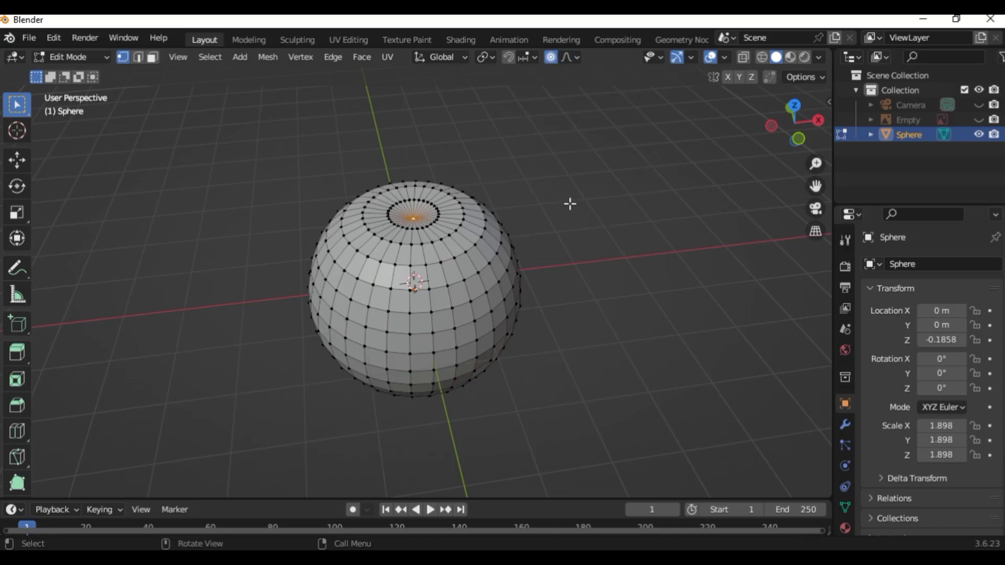
{"action": "key", "text": "g"}
{"action": "key", "text": "z"}
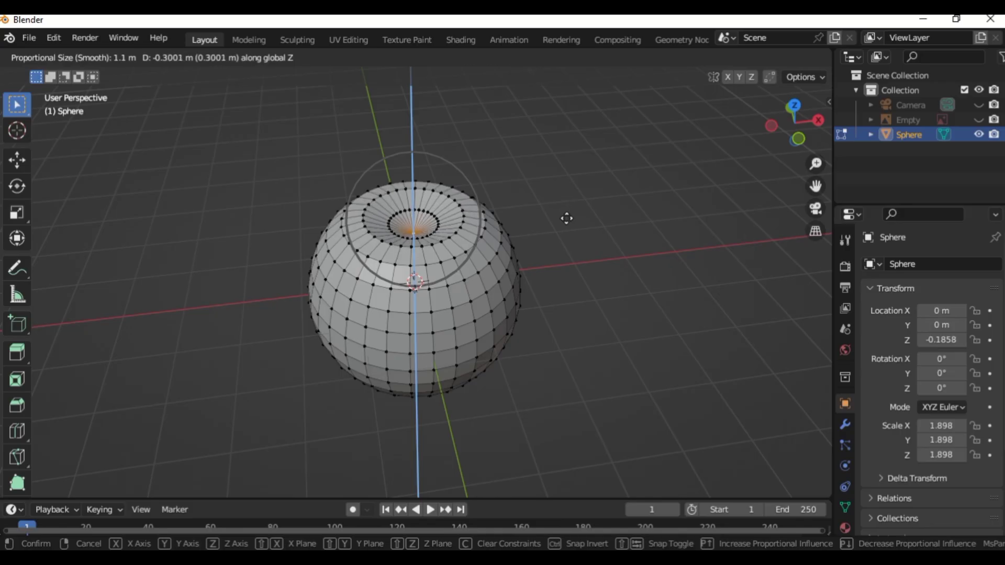
{"action": "left_click", "coordinate": [566, 219]}
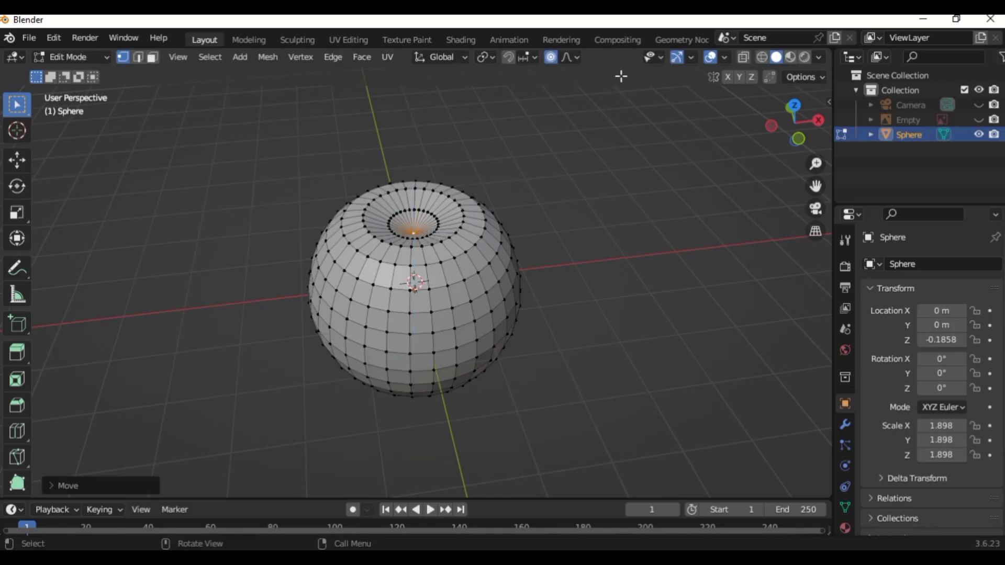
- Set the proportional size to 1.7 m and raise a vertex on the sphere's upper shoulder about 0.09 m along Z
{"action": "left_click", "coordinate": [570, 57]}
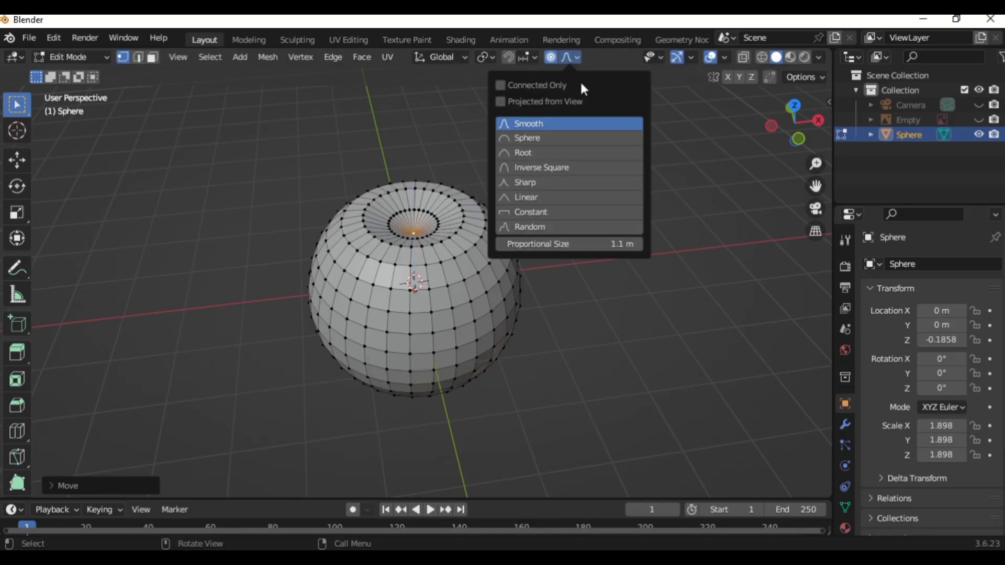
{"action": "left_click", "coordinate": [615, 244]}
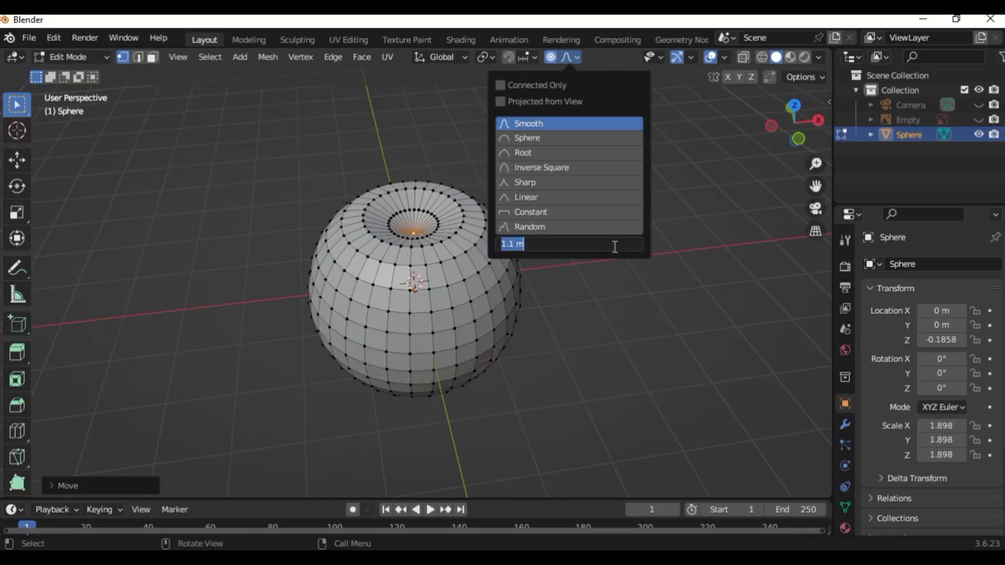
{"action": "type", "text": "1.7"}
{"action": "key", "text": "Return"}
{"action": "left_click", "coordinate": [615, 246]}
{"action": "key", "text": "Return"}
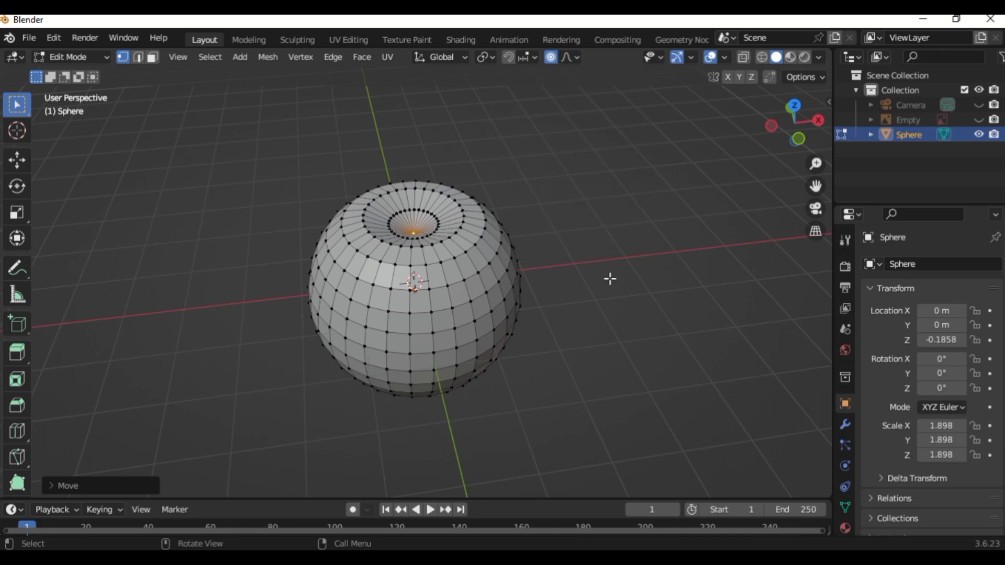
{"action": "key", "text": "KP_2"}
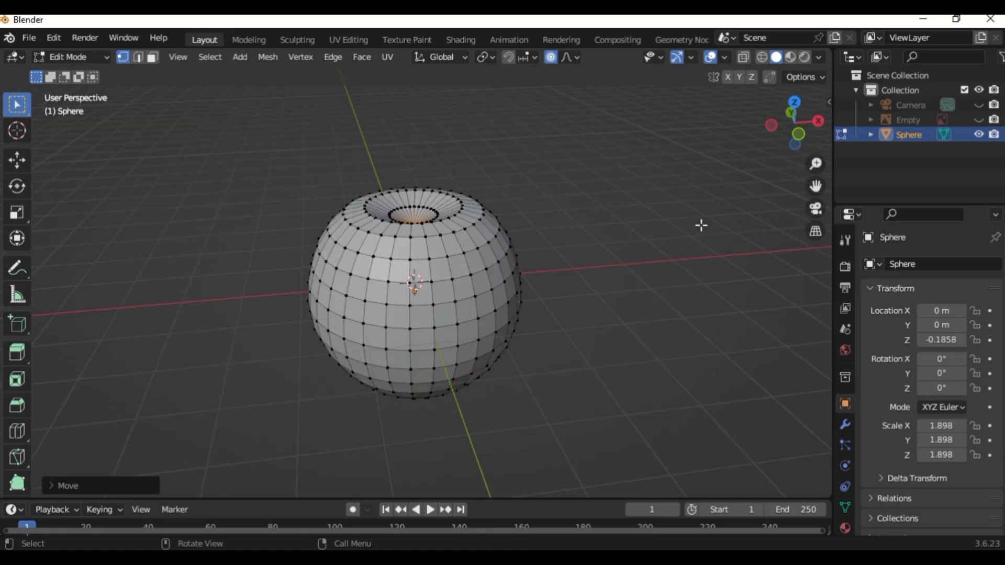
{"action": "left_click", "coordinate": [351, 223]}
{"action": "key", "text": "g"}
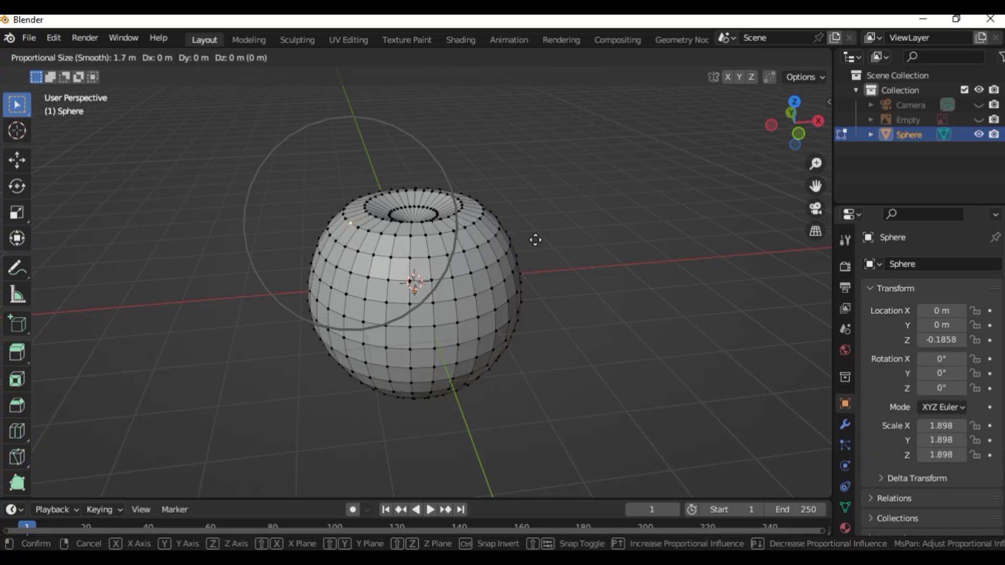
{"action": "key", "text": "z"}
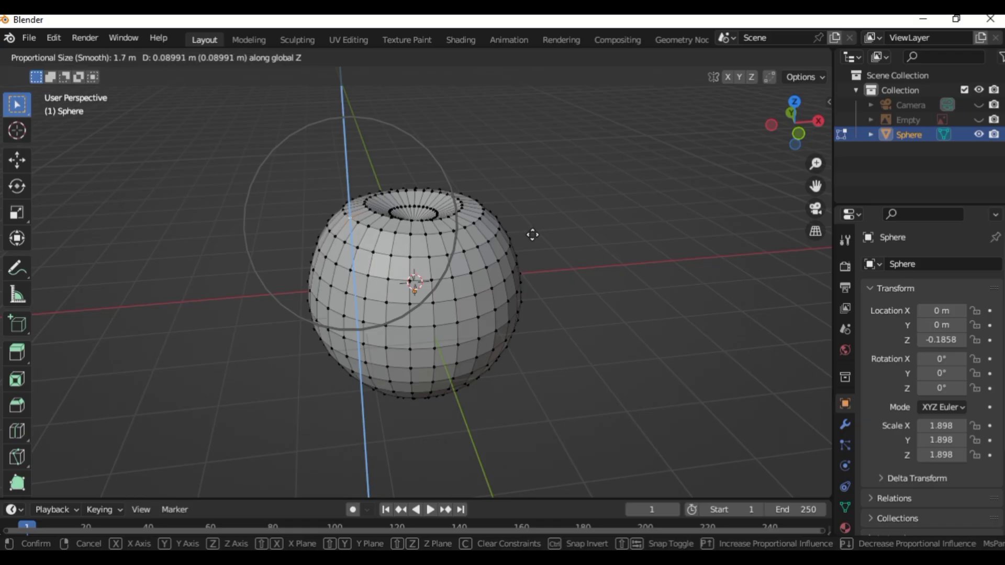
{"action": "left_click", "coordinate": [533, 233]}
- Raise a vertex on the opposite upper shoulder about 0.09 m along Z with 1.7 m proportional editing
{"action": "left_click", "coordinate": [478, 224]}
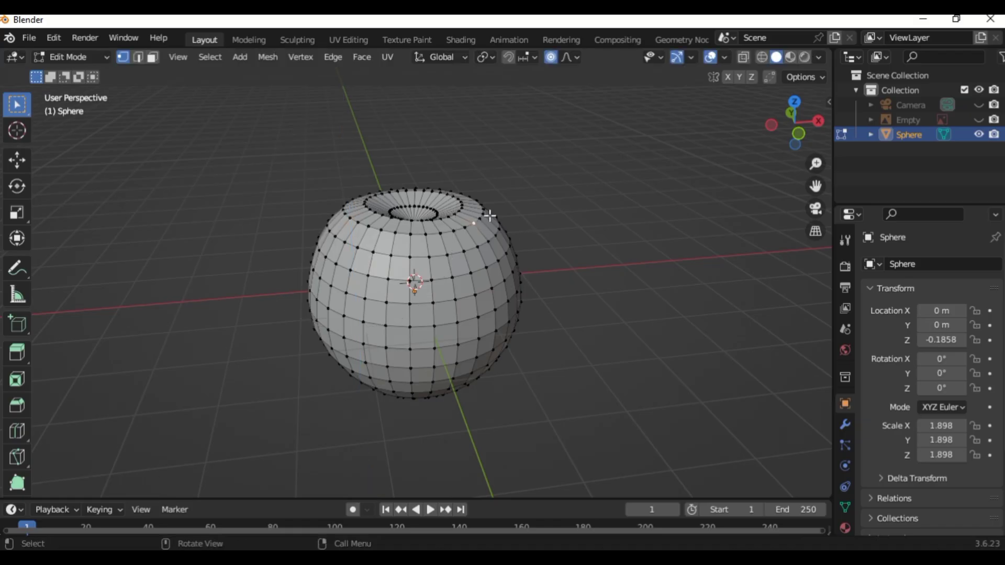
{"action": "key", "text": "g"}
{"action": "key", "text": "z"}
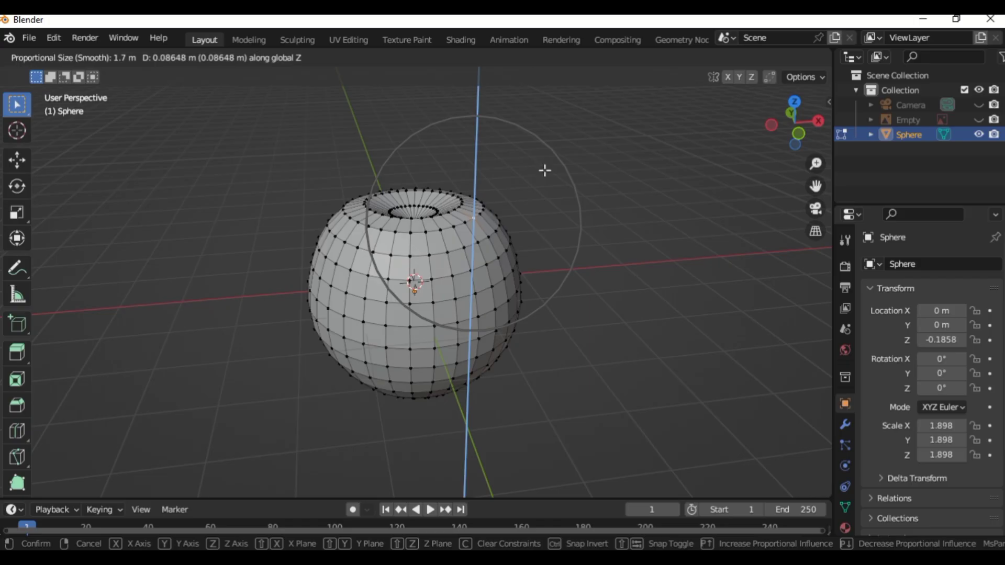
{"action": "left_click", "coordinate": [544, 170]}
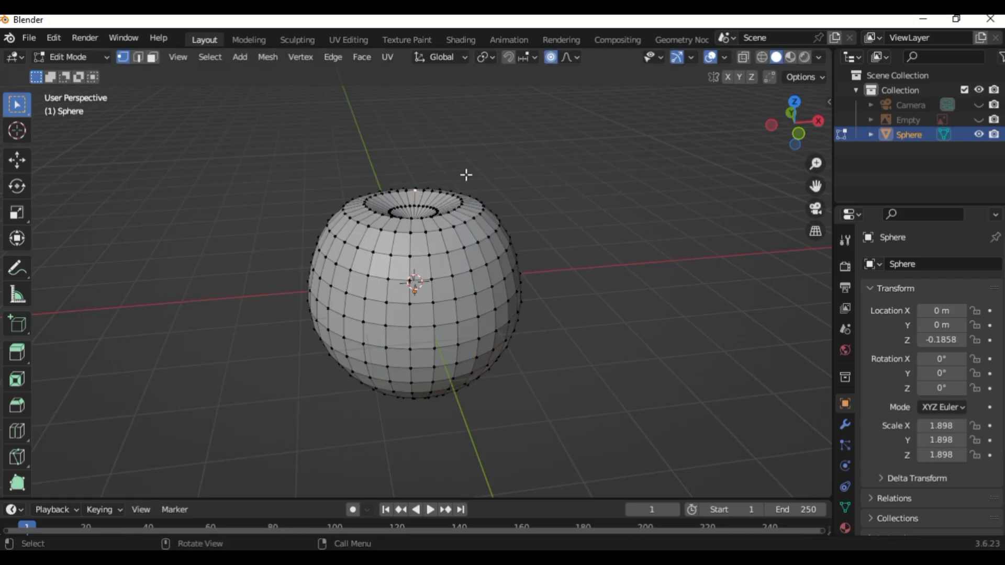
- Raise a vertex on the far rim of the top dent about 0.07 m along Z and clear the selection
{"action": "key", "text": "g"}
{"action": "key", "text": "z"}
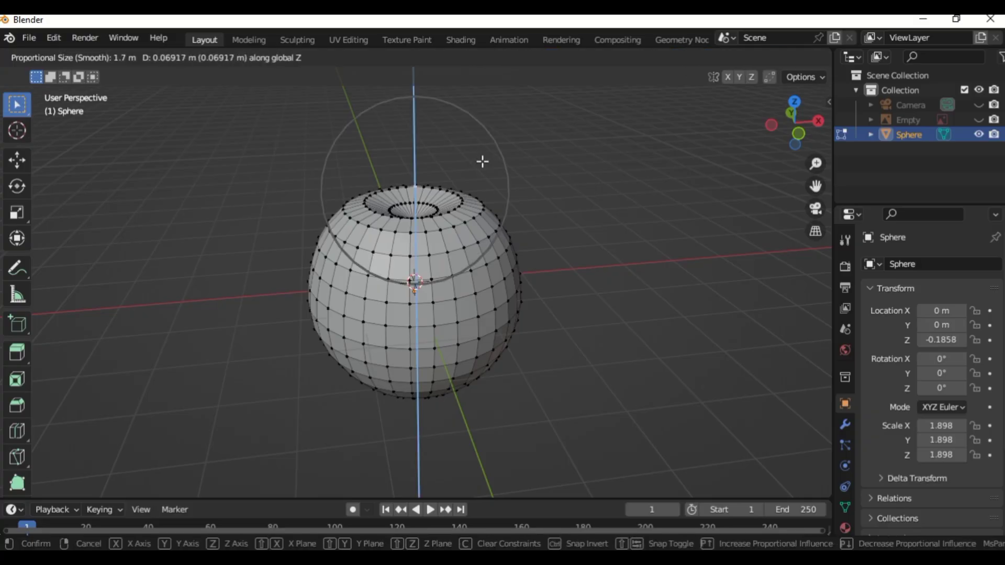
{"action": "left_click", "coordinate": [482, 160]}
{"action": "left_click", "coordinate": [576, 214]}
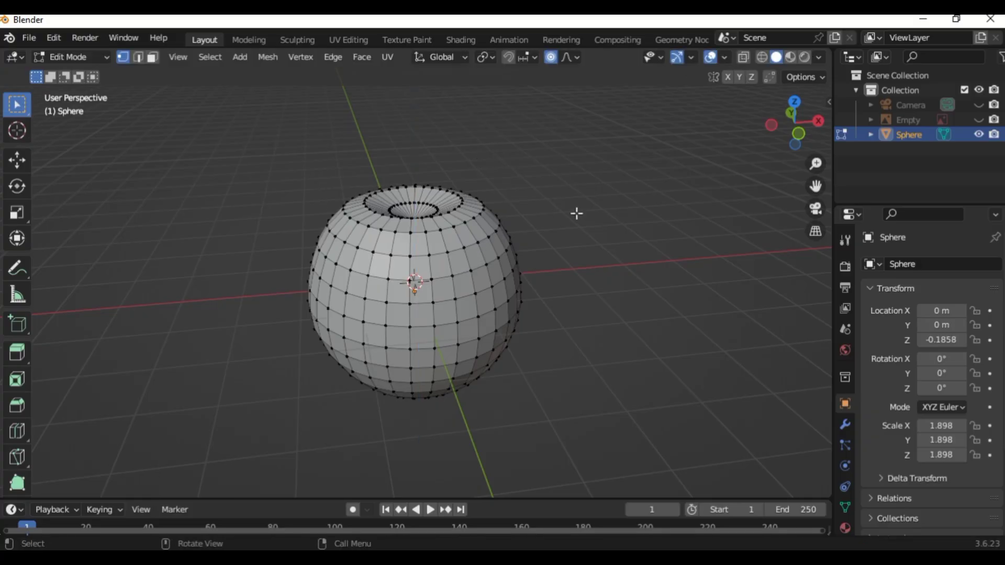
- Examine the reshaped sphere and its top rim from all sides
{"action": "key", "text": "KP_6"}
{"action": "key", "text": "KP_6"}
{"action": "key", "text": "KP_6"}
{"action": "key", "text": "KP_6"}
{"action": "key", "text": "KP_6"}
{"action": "key", "text": "KP_6"}
{"action": "key", "text": "KP_6"}
{"action": "key", "text": "KP_6"}
{"action": "key", "text": "KP_6"}
{"action": "key", "text": "KP_6"}
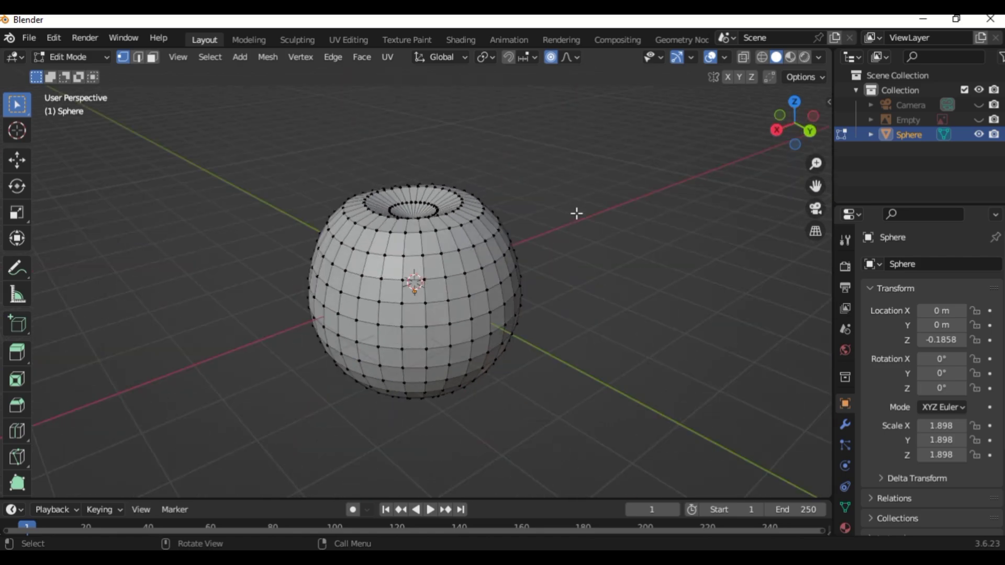
{"action": "key", "text": "KP_6"}
{"action": "key", "text": "KP_6"}
{"action": "key", "text": "KP_6"}
{"action": "key", "text": "KP_6"}
{"action": "key", "text": "KP_6"}
{"action": "key", "text": "KP_6"}
{"action": "key", "text": "KP_6"}
{"action": "key", "text": "KP_6"}
{"action": "key", "text": "KP_6"}
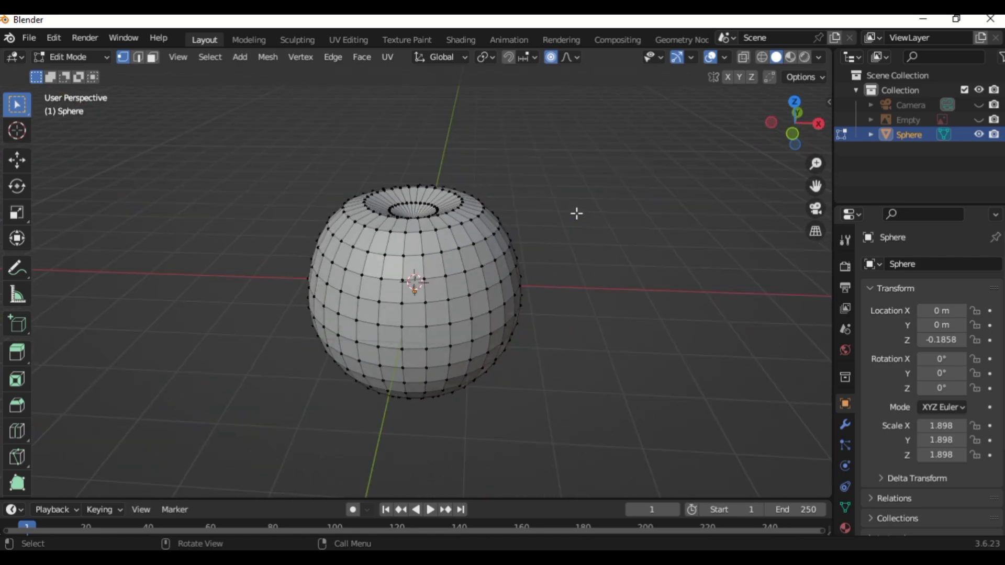
{"action": "key", "text": "KP_6"}
{"action": "key", "text": "KP_6"}
{"action": "key", "text": "KP_6"}
{"action": "key", "text": "KP_6"}
{"action": "key", "text": "KP_6"}
{"action": "key", "text": "KP_6"}
{"action": "key", "text": "KP_6"}
{"action": "key", "text": "KP_6"}
{"action": "key", "text": "KP_6"}
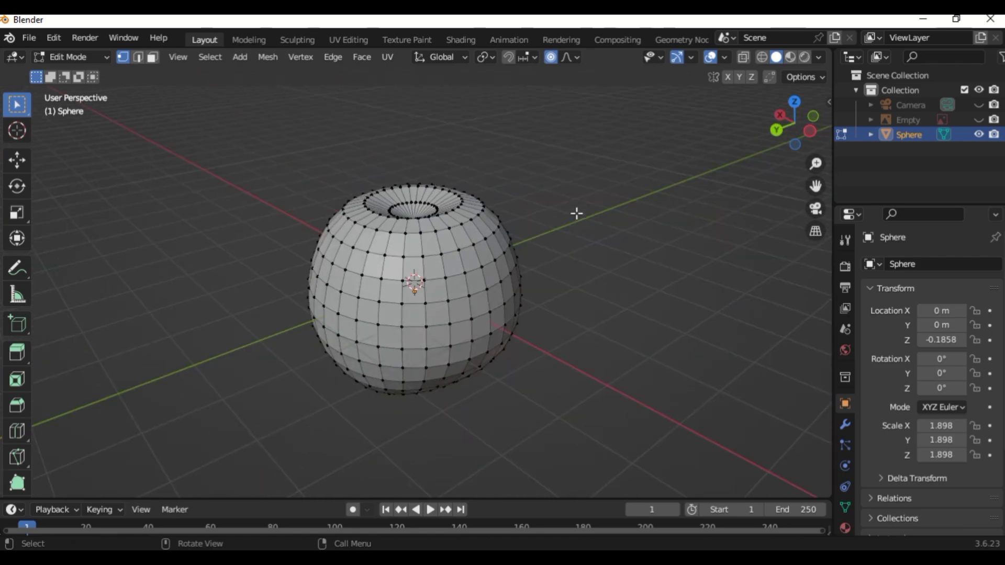
{"action": "key", "text": "KP_6"}
{"action": "key", "text": "KP_6"}
{"action": "key", "text": "KP_6"}
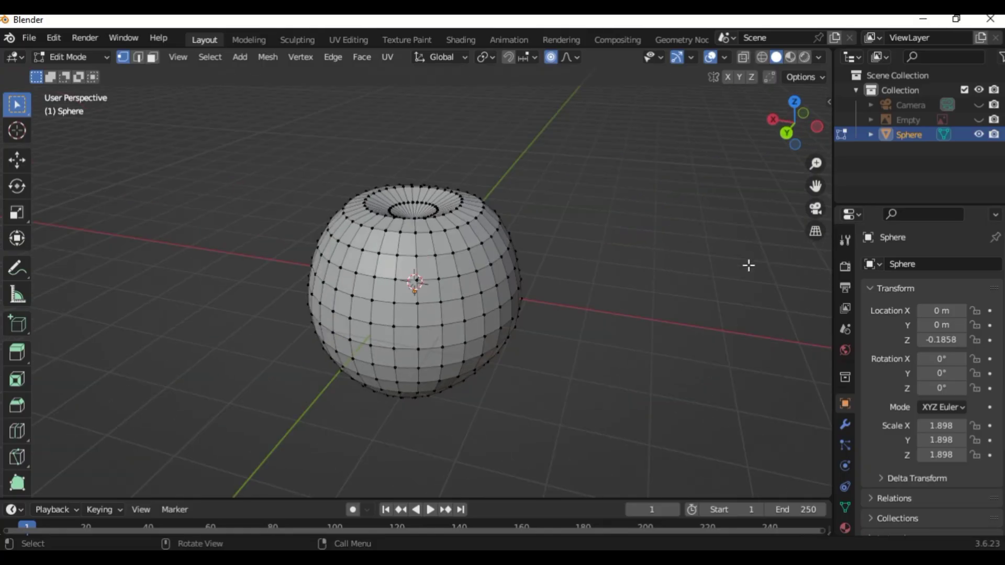
{"action": "key", "text": "KP_6"}
{"action": "key", "text": "KP_6"}
{"action": "key", "text": "KP_6"}
{"action": "key", "text": "KP_6"}
{"action": "key", "text": "KP_6"}
{"action": "key", "text": "KP_6"}
{"action": "key", "text": "KP_6"}
{"action": "key", "text": "KP_6"}
{"action": "key", "text": "KP_6"}
{"action": "key", "text": "KP_6"}
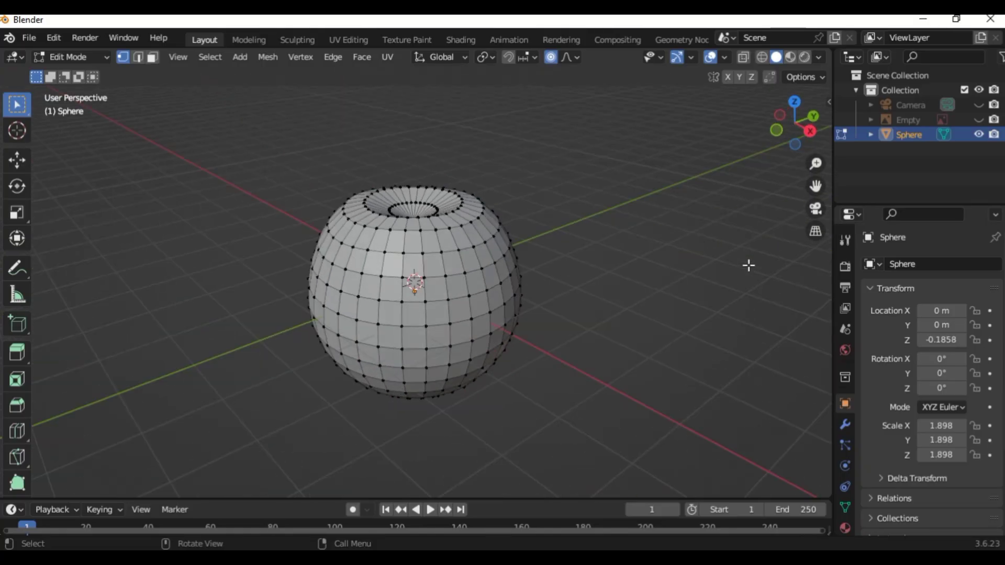
{"action": "key", "text": "KP_6"}
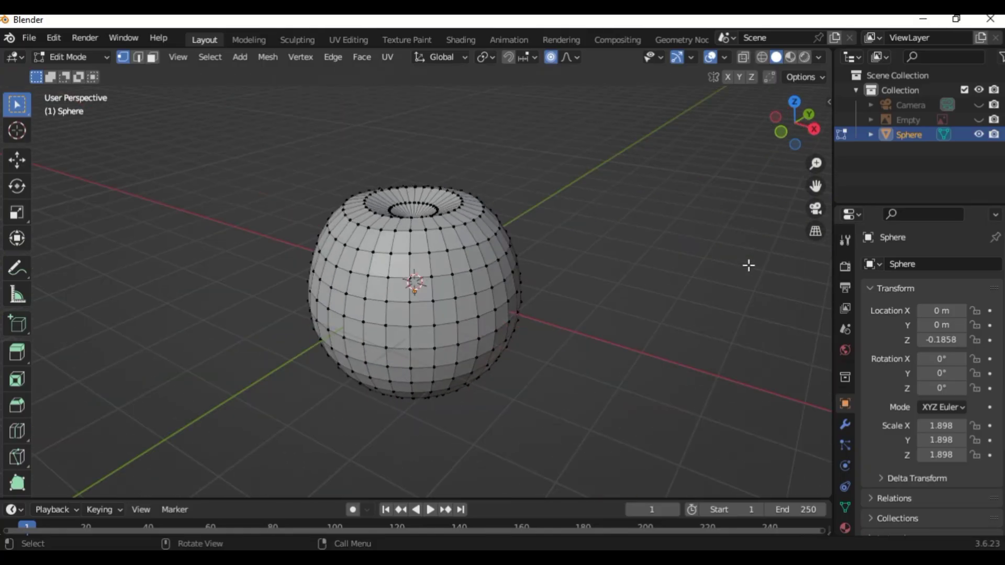
- Try moving a vertex on the sphere's lower side freely with 1.7 m proportional editing, and undo the move
{"action": "left_click", "coordinate": [478, 338]}
{"action": "key", "text": "g"}
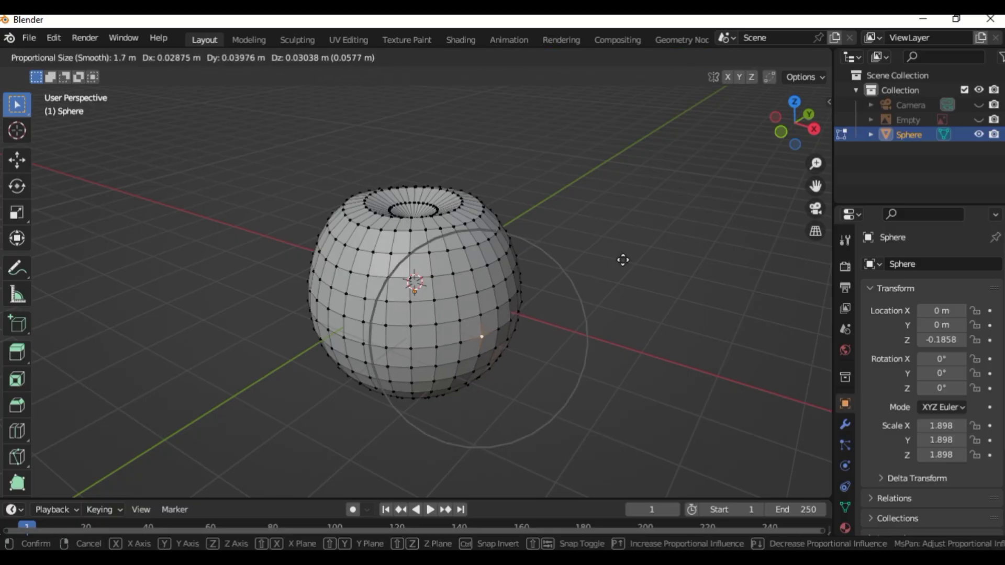
{"action": "left_click", "coordinate": [615, 258]}
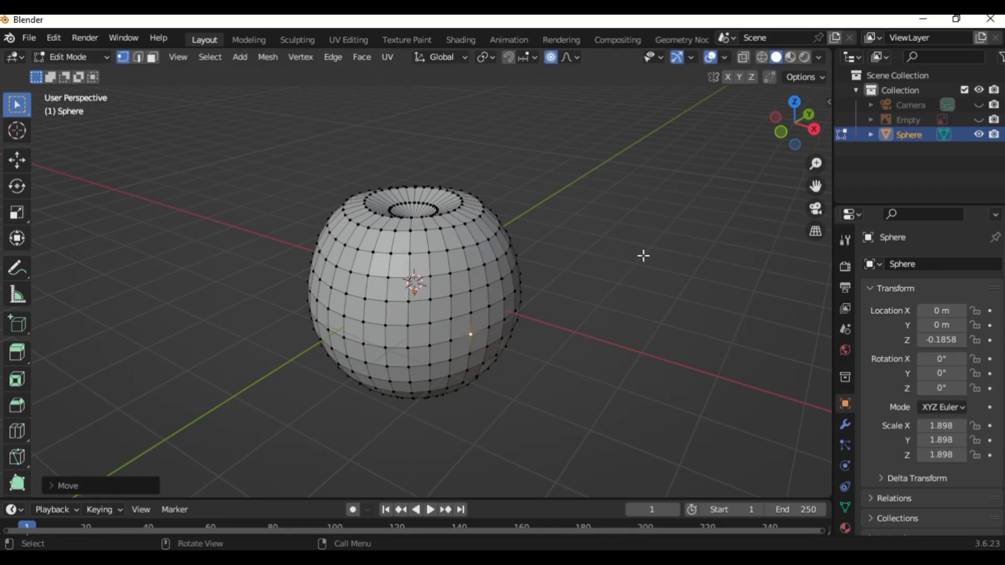
{"action": "key", "text": "ctrl+z"}
- Switch to Object Mode and examine the sphere's silhouette from several sides and from a lower angle
{"action": "key", "text": "Tab"}
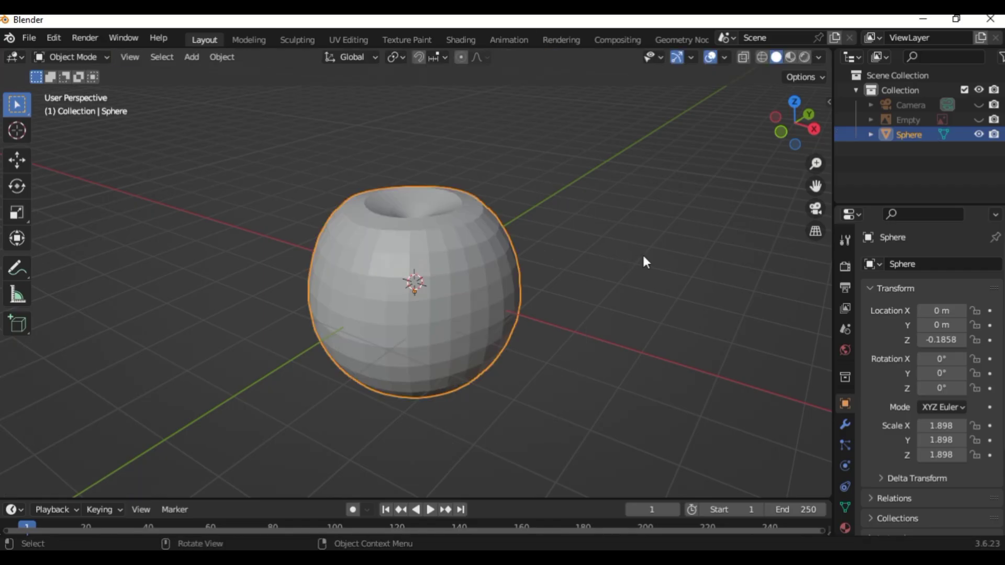
{"action": "key", "text": "KP_4"}
{"action": "key", "text": "KP_4"}
{"action": "key", "text": "KP_4"}
{"action": "key", "text": "KP_4"}
{"action": "key", "text": "KP_4"}
{"action": "key", "text": "KP_4"}
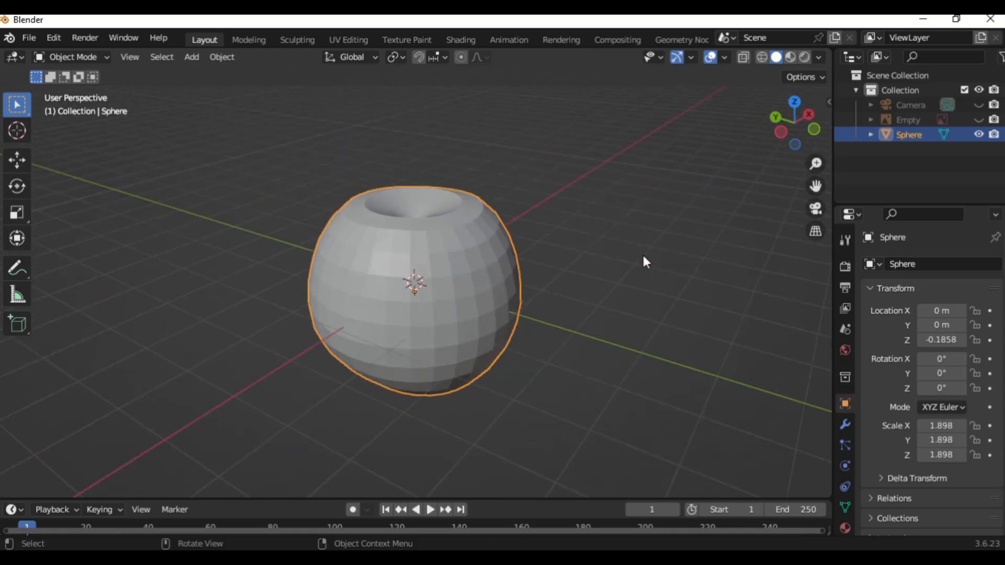
{"action": "key", "text": "KP_4"}
{"action": "key", "text": "KP_8"}
{"action": "key", "text": "KP_8"}
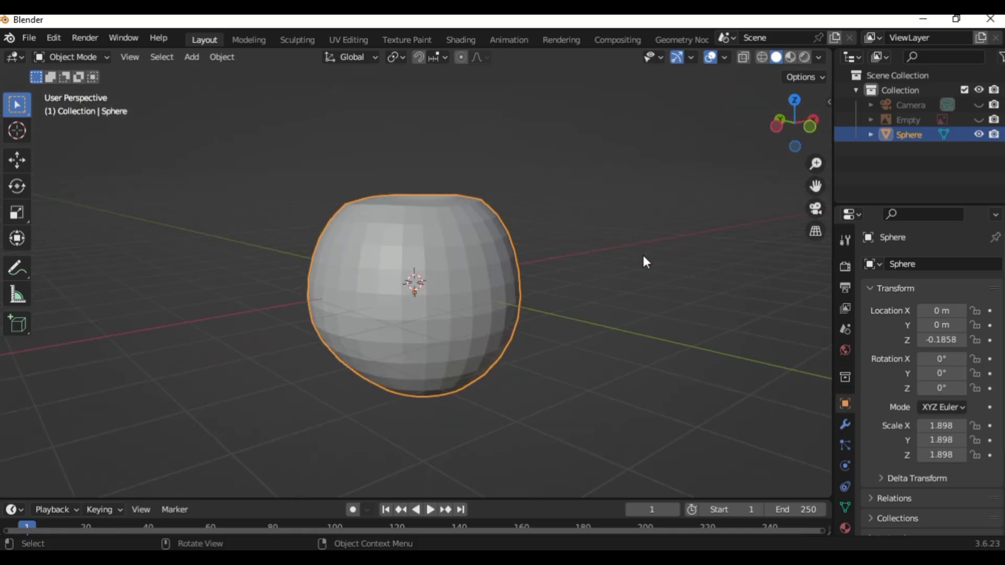
{"action": "key", "text": "KP_4"}
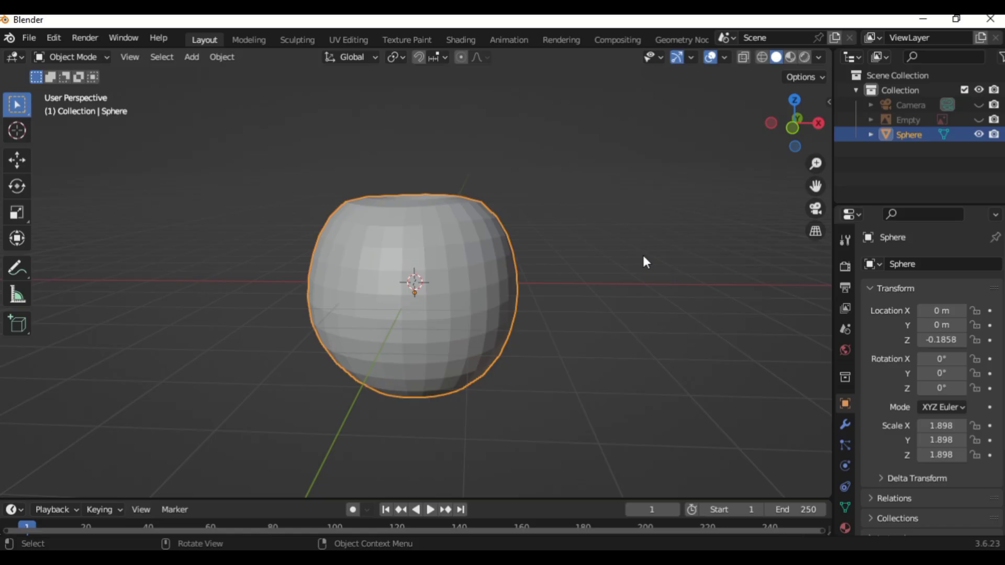
{"action": "key", "text": "KP_2"}
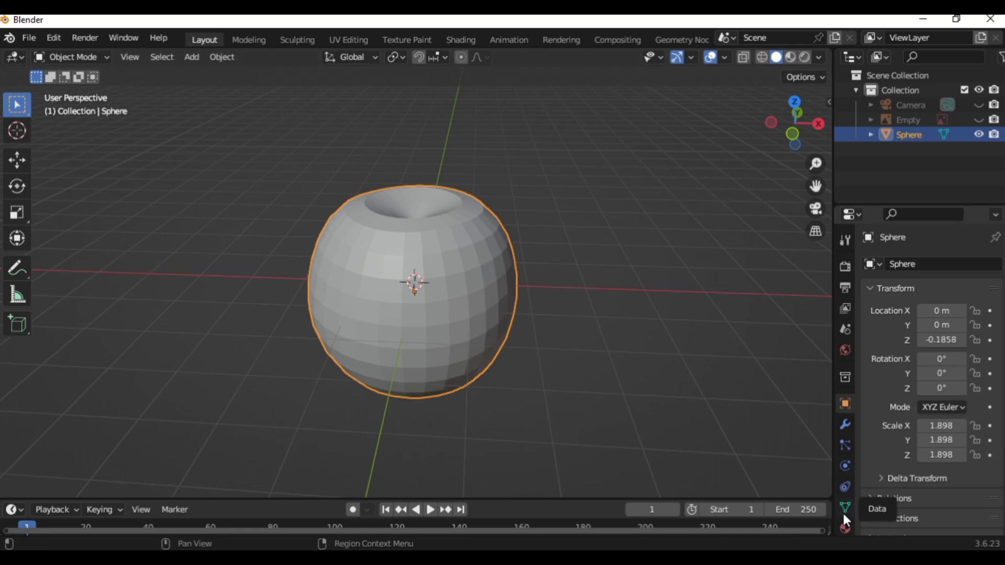
- Add a Subdivision Surface modifier to the sphere and set its viewport level to 2
{"action": "left_click", "coordinate": [844, 425]}
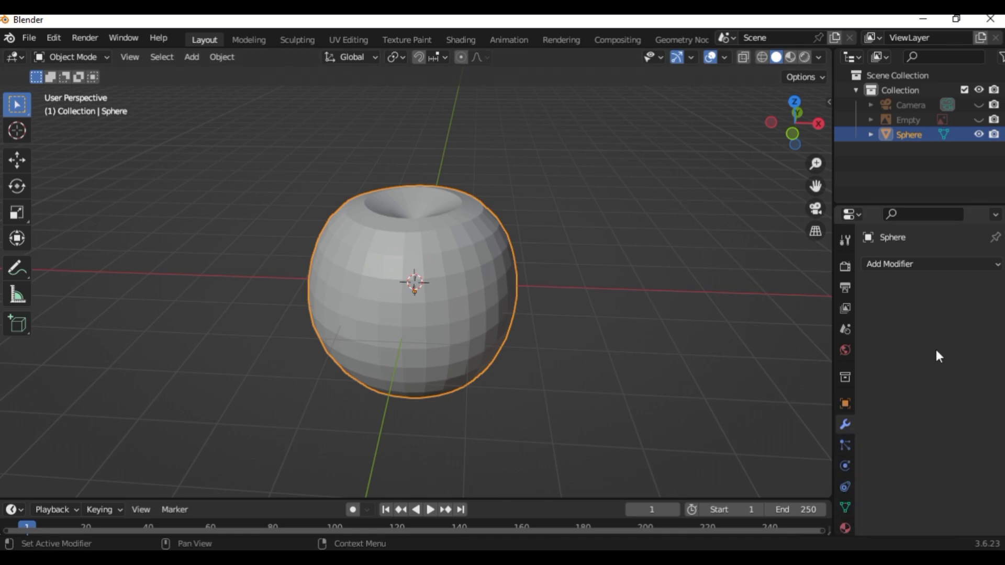
{"action": "left_click", "coordinate": [984, 268]}
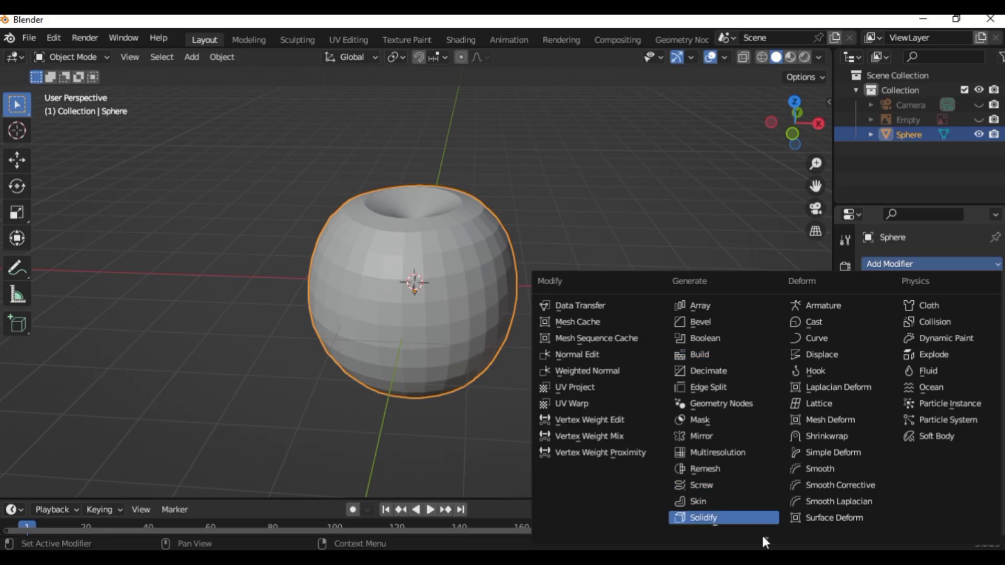
{"action": "mouse_move", "coordinate": [762, 535]}
{"action": "left_click", "coordinate": [748, 467]}
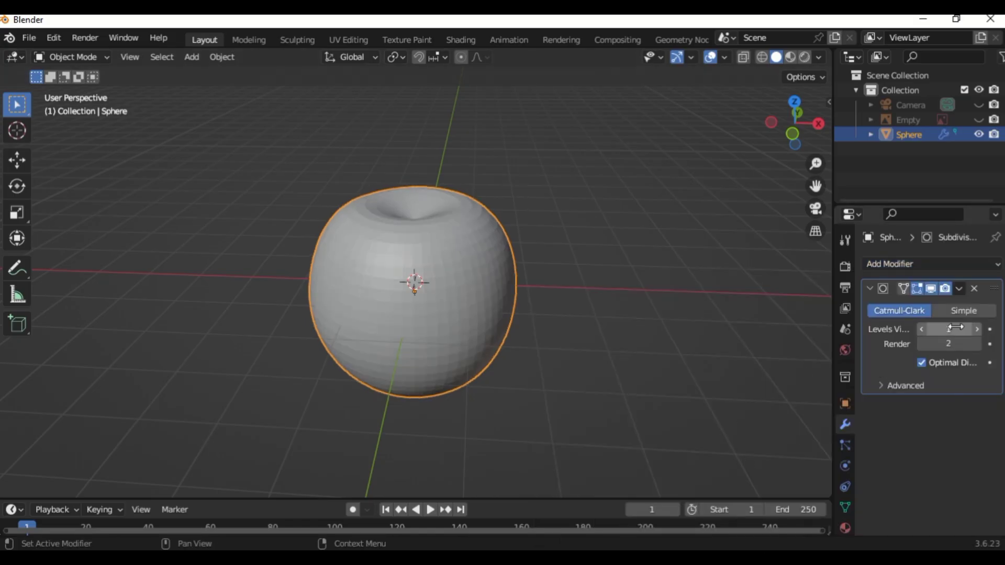
{"action": "left_click", "coordinate": [975, 329]}
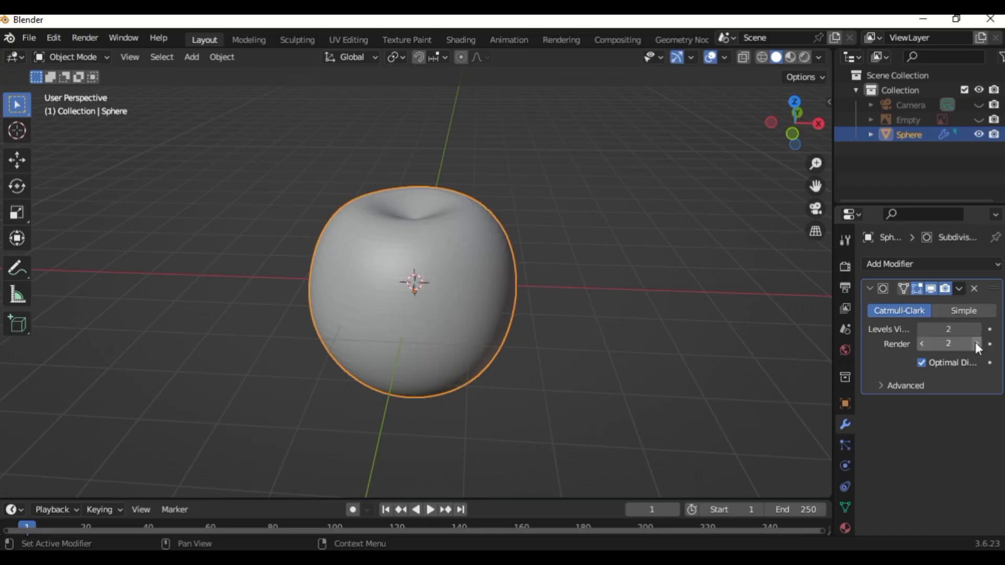
- Try render level 3 and a higher viewport level on the subdivision modifier, and return both levels to 2
{"action": "left_click", "coordinate": [975, 342]}
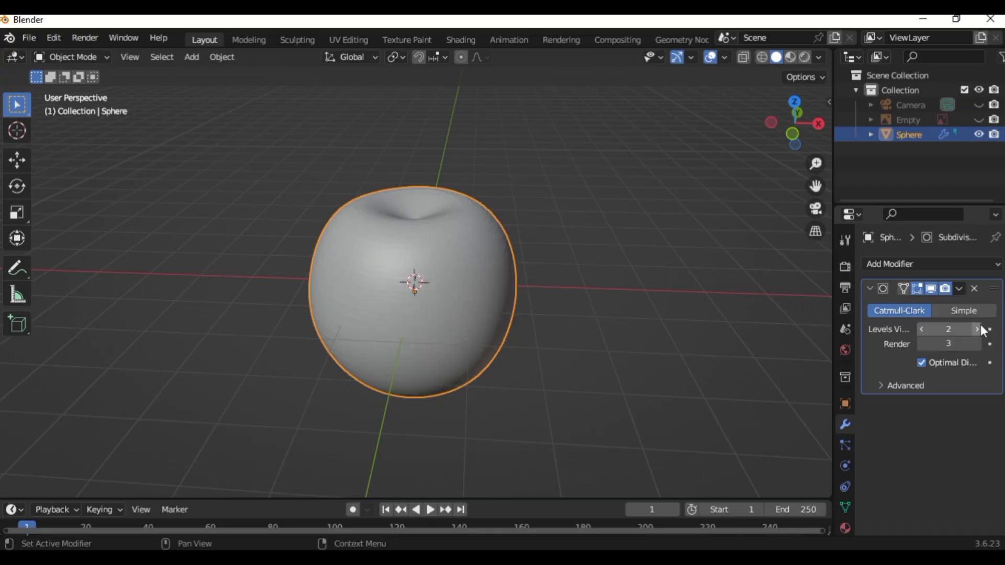
{"action": "left_click", "coordinate": [979, 326]}
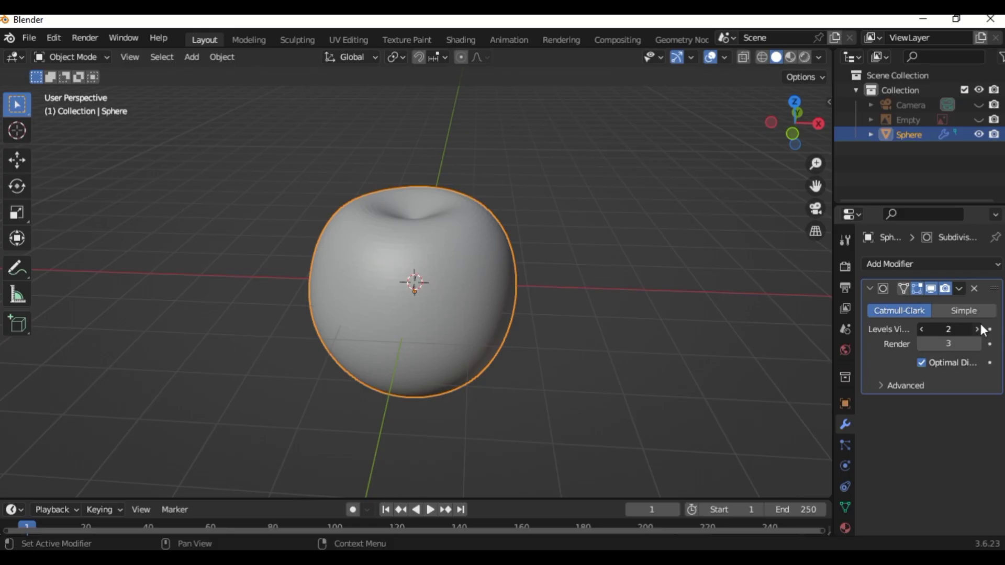
{"action": "left_click", "coordinate": [923, 330]}
{"action": "left_click", "coordinate": [923, 343]}
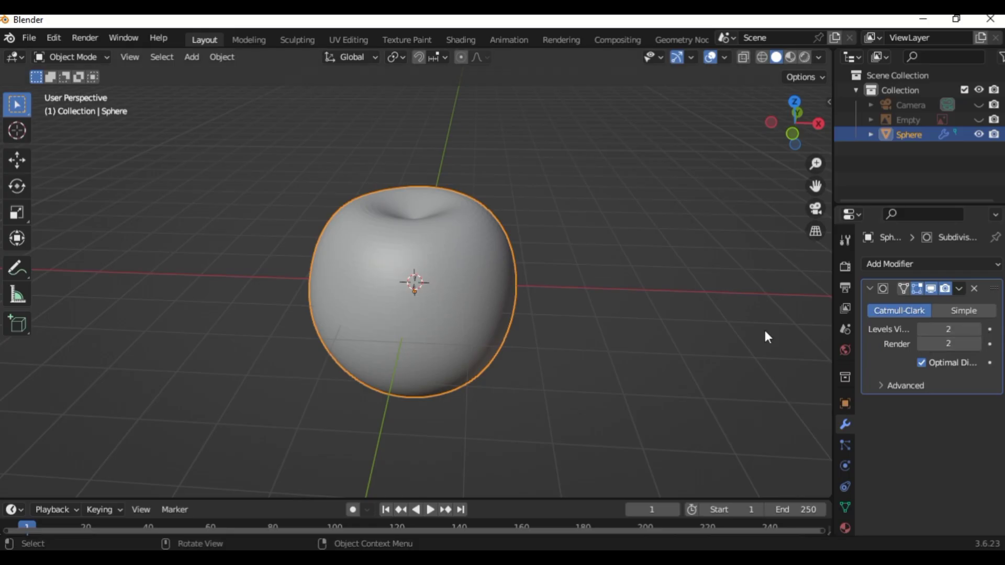
- Examine the smoothed apple shape from all sides
{"action": "key", "text": "KP_4"}
{"action": "key", "text": "KP_4"}
{"action": "key", "text": "KP_4"}
{"action": "key", "text": "KP_4"}
{"action": "key", "text": "KP_4"}
{"action": "key", "text": "KP_4"}
{"action": "key", "text": "KP_4"}
{"action": "key", "text": "KP_4"}
{"action": "key", "text": "KP_4"}
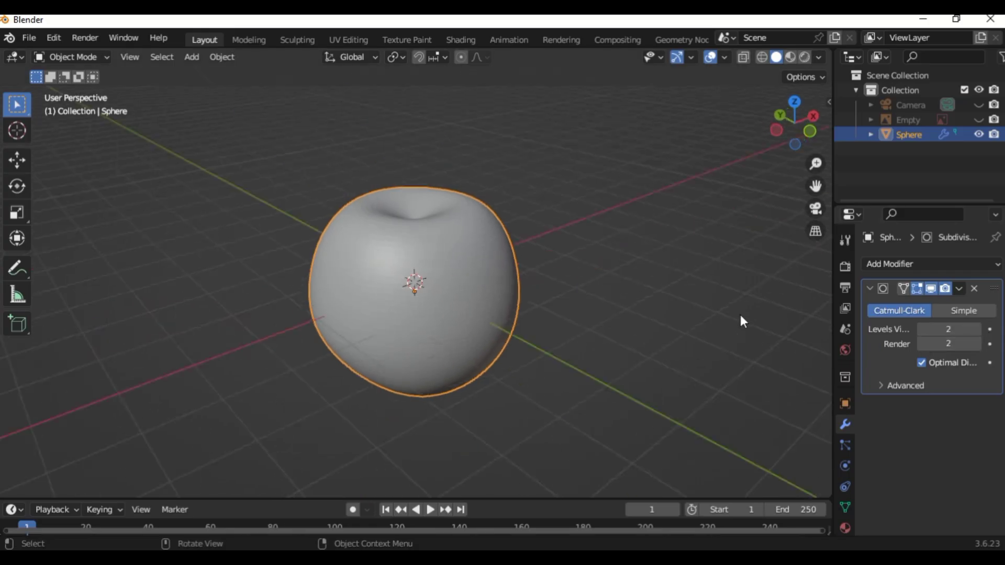
{"action": "key", "text": "KP_4"}
{"action": "key", "text": "KP_4"}
{"action": "key", "text": "KP_4"}
{"action": "key", "text": "KP_4"}
{"action": "key", "text": "KP_4"}
{"action": "key", "text": "KP_4"}
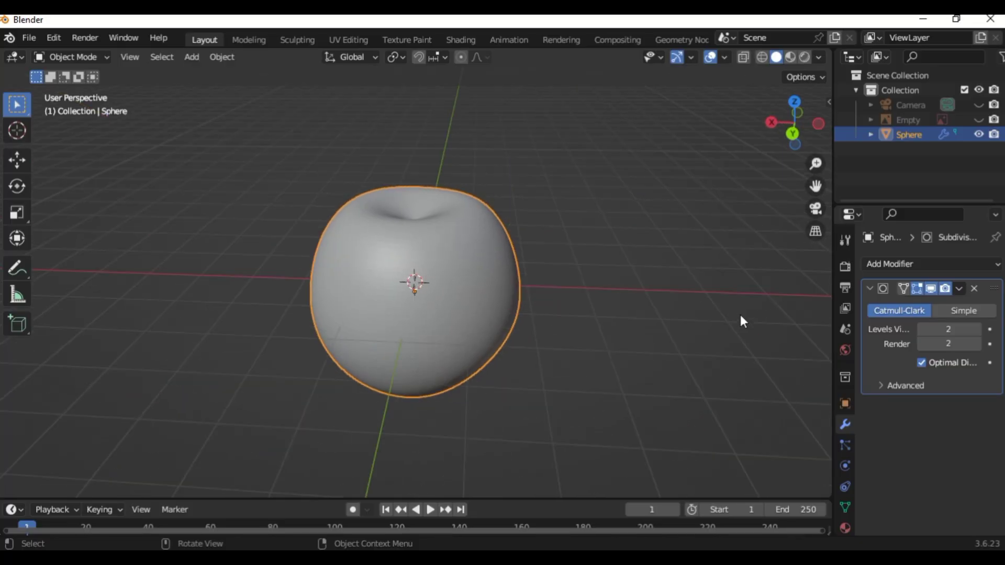
{"action": "key", "text": "KP_4"}
{"action": "key", "text": "KP_4"}
{"action": "key", "text": "KP_4"}
{"action": "key", "text": "KP_4"}
{"action": "key", "text": "KP_4"}
{"action": "key", "text": "KP_4"}
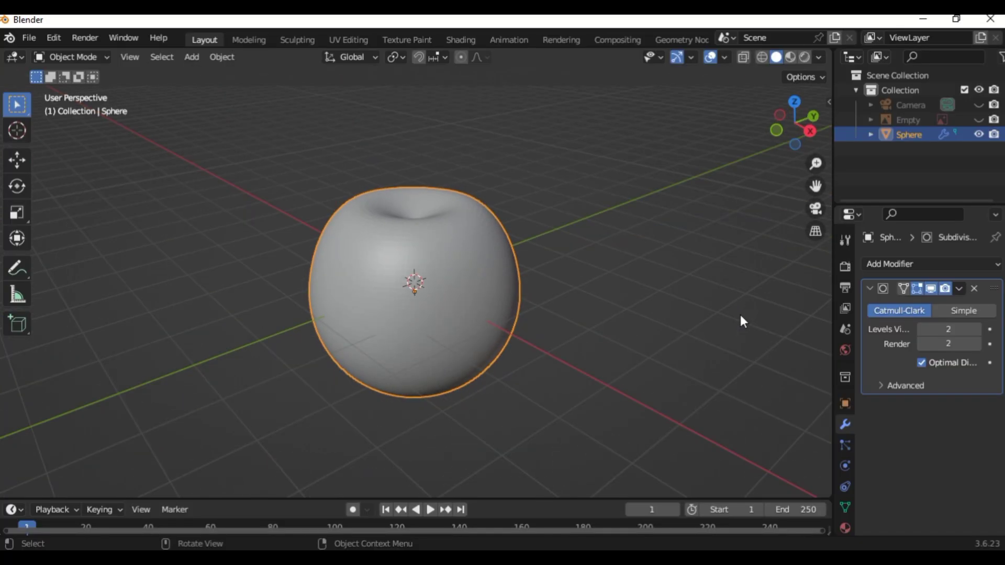
- In Edit Mode with face selection, select the innermost ring of faces at the centre of the apple's top dent
{"action": "key", "text": "Tab"}
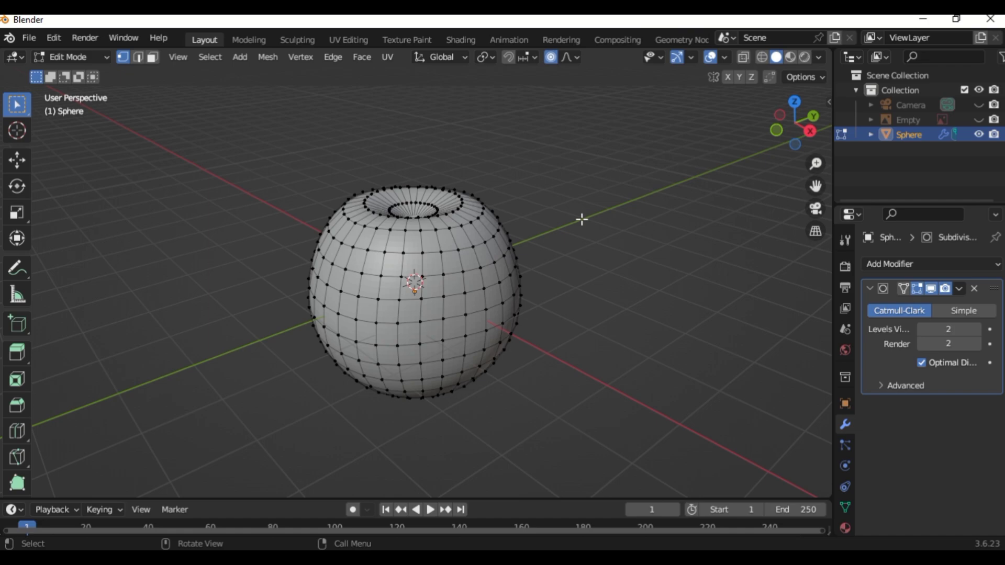
{"action": "key", "text": "KP_8"}
{"action": "key", "text": "KP_8"}
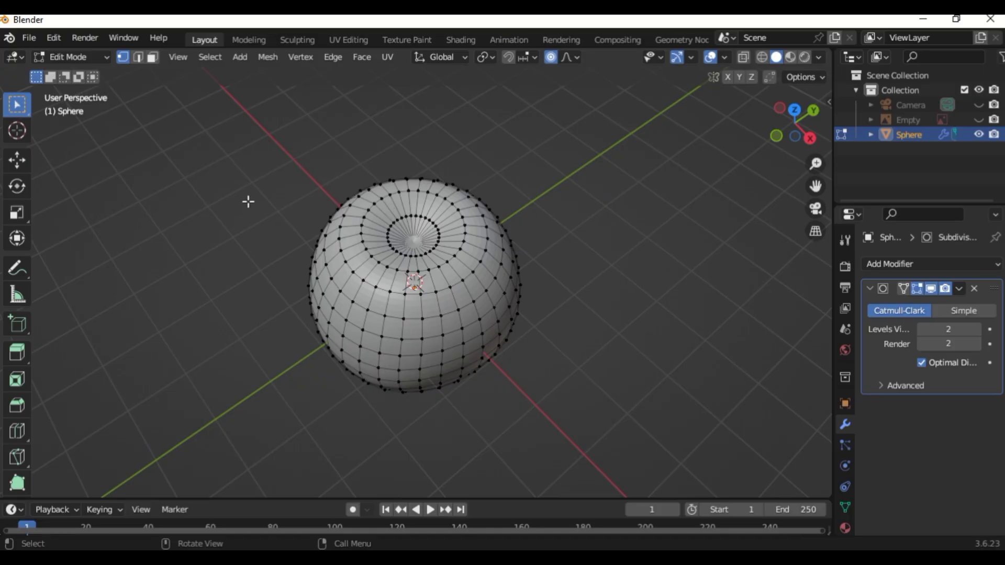
{"action": "left_click", "coordinate": [153, 58]}
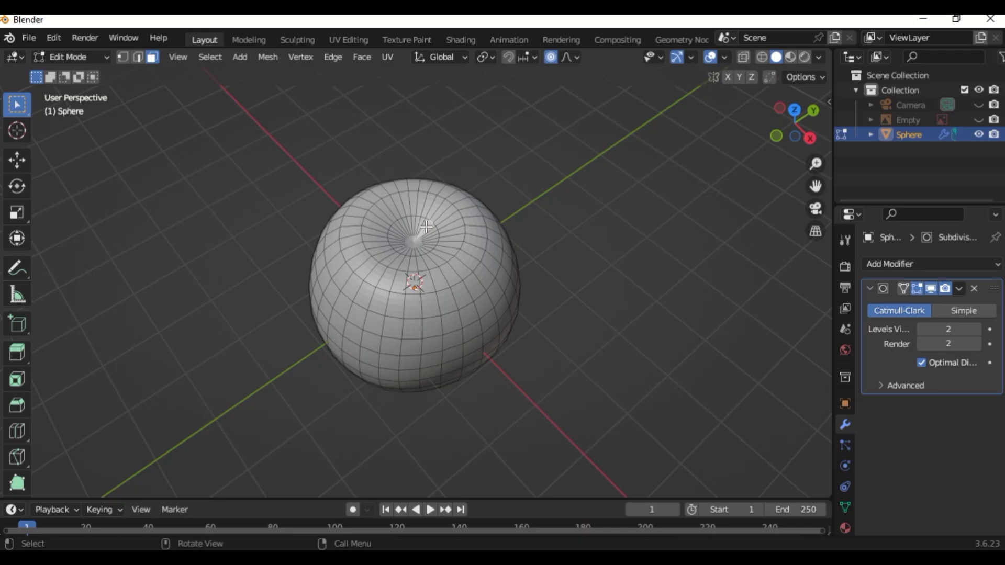
{"action": "left_click", "coordinate": [410, 251], "text": "ctrl"}
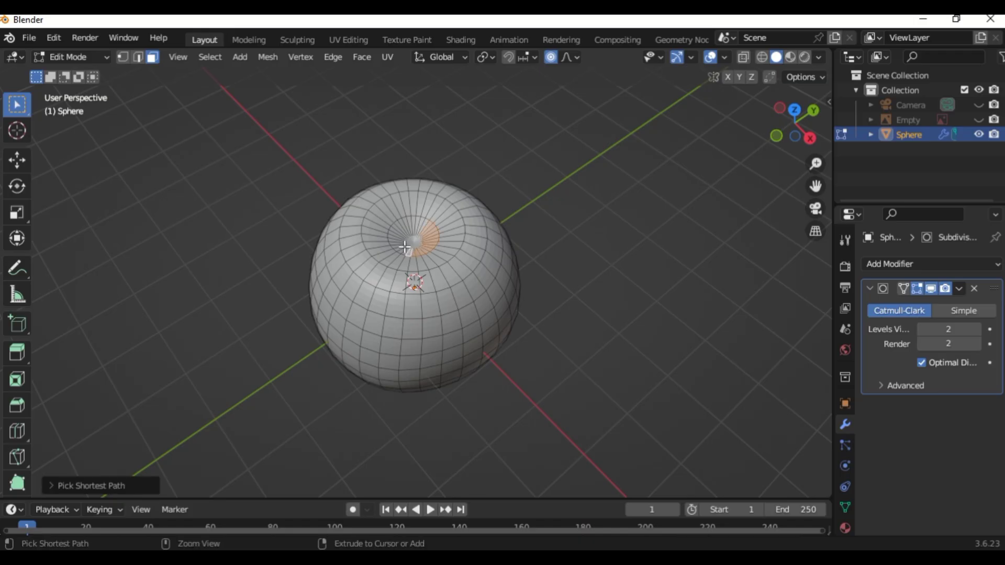
{"action": "left_click", "coordinate": [400, 231], "text": "ctrl"}
{"action": "left_click", "coordinate": [425, 223], "text": "ctrl"}
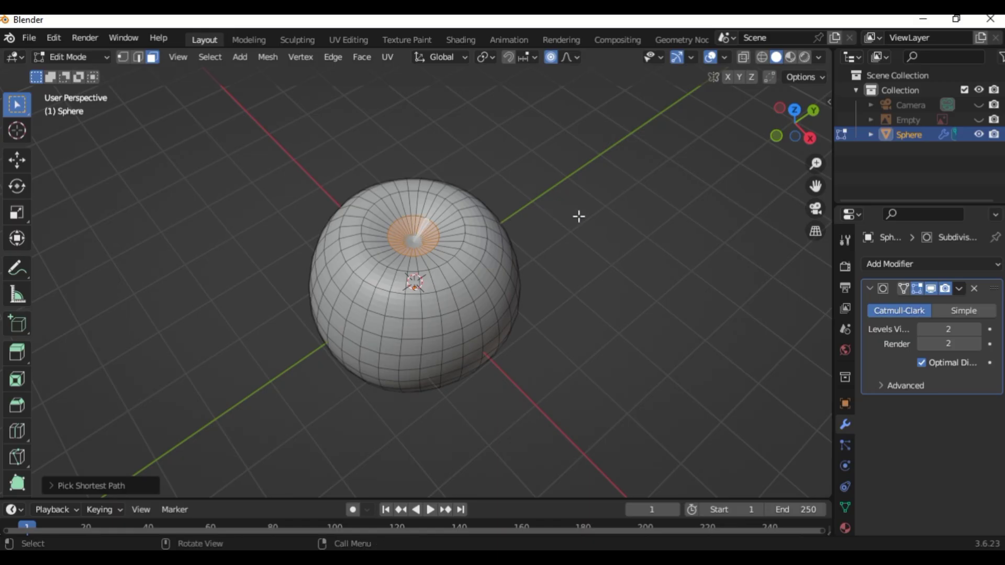
- Inset the selected centre faces by about 0.07 m and again by about 0.03 m, and turn off proportional editing
{"action": "key", "text": "i"}
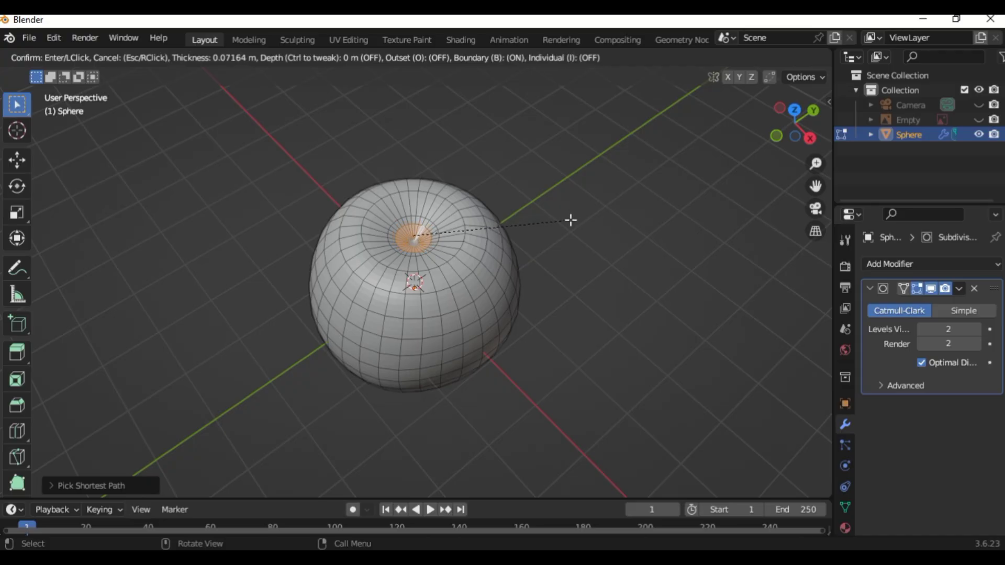
{"action": "left_click", "coordinate": [569, 219]}
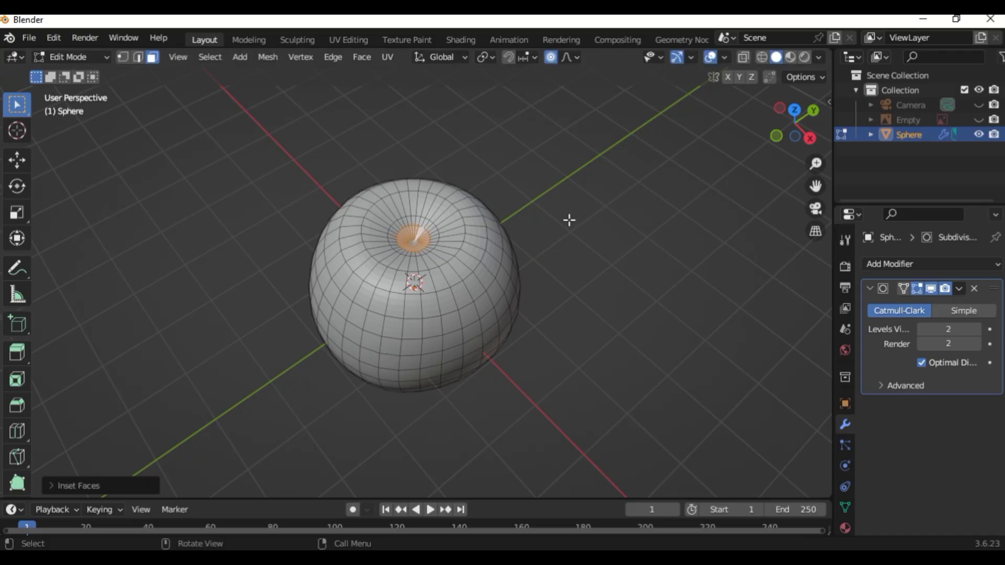
{"action": "middle_click_drag", "start_coordinate": [530, 205], "coordinate": [582, 234]}
{"action": "key", "text": "i"}
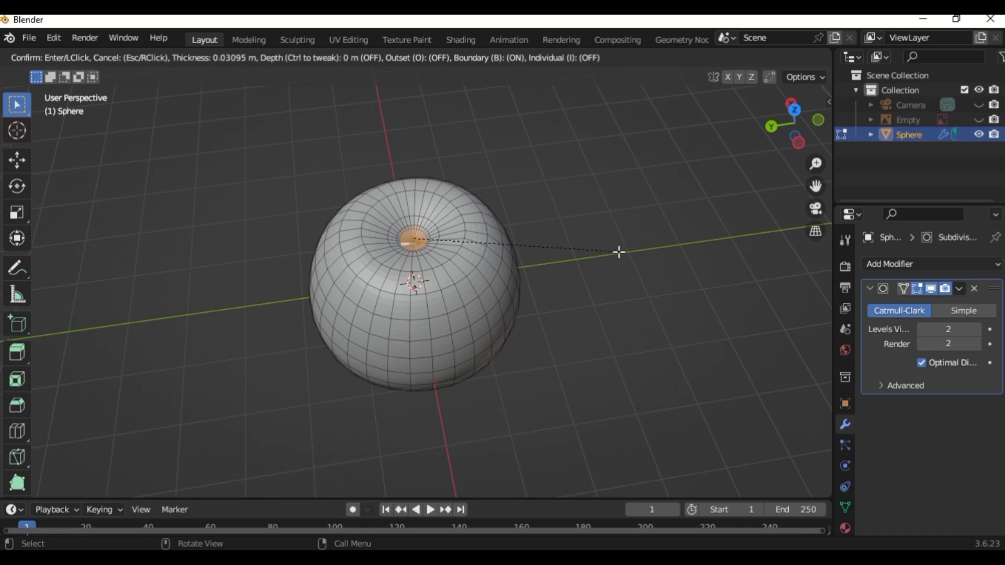
{"action": "left_click", "coordinate": [618, 251]}
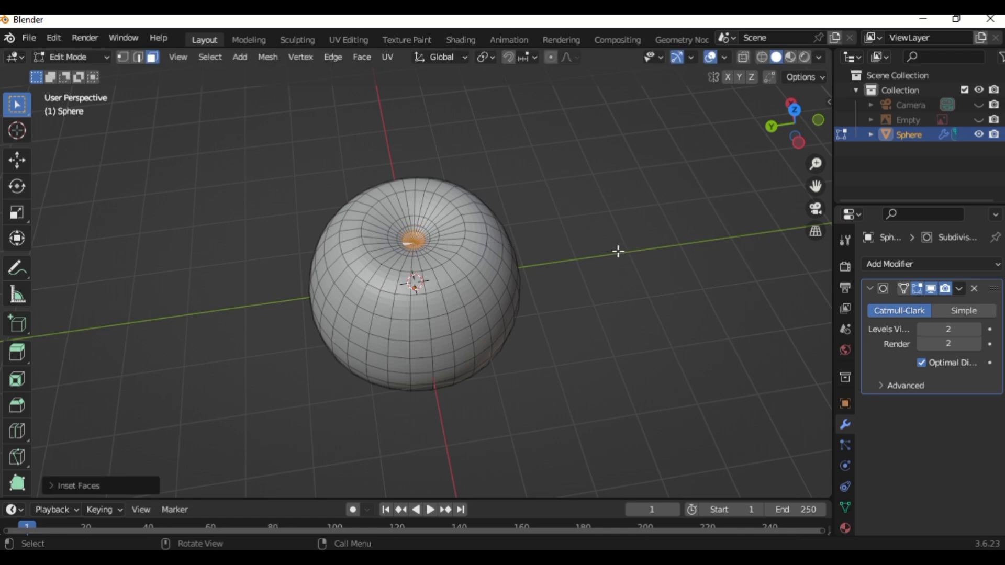
- Extrude the inset faces upward about 0.12 m to form the stem's base, and scale them down slightly
{"action": "key", "text": "KP_2"}
{"action": "key", "text": "KP_2"}
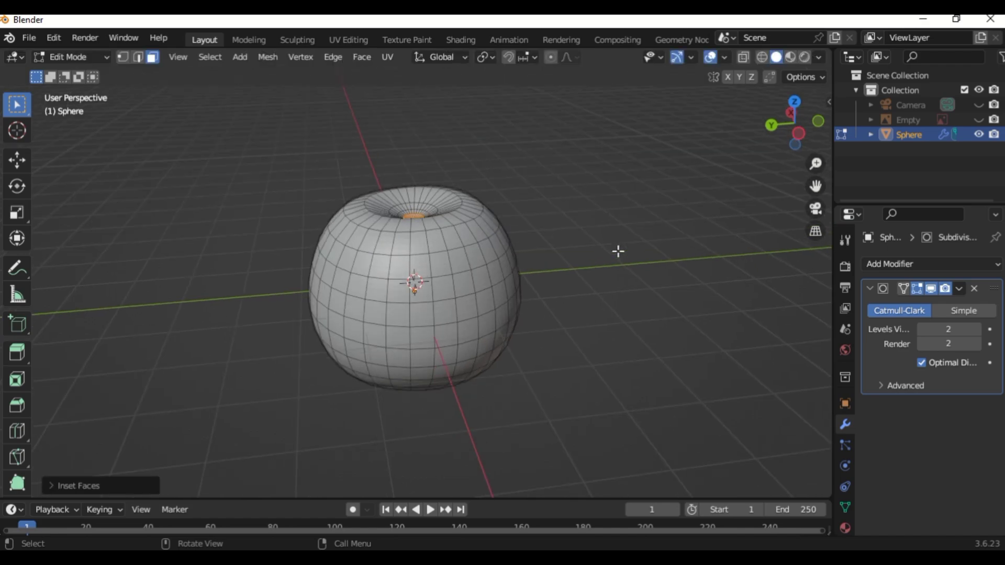
{"action": "key", "text": "e"}
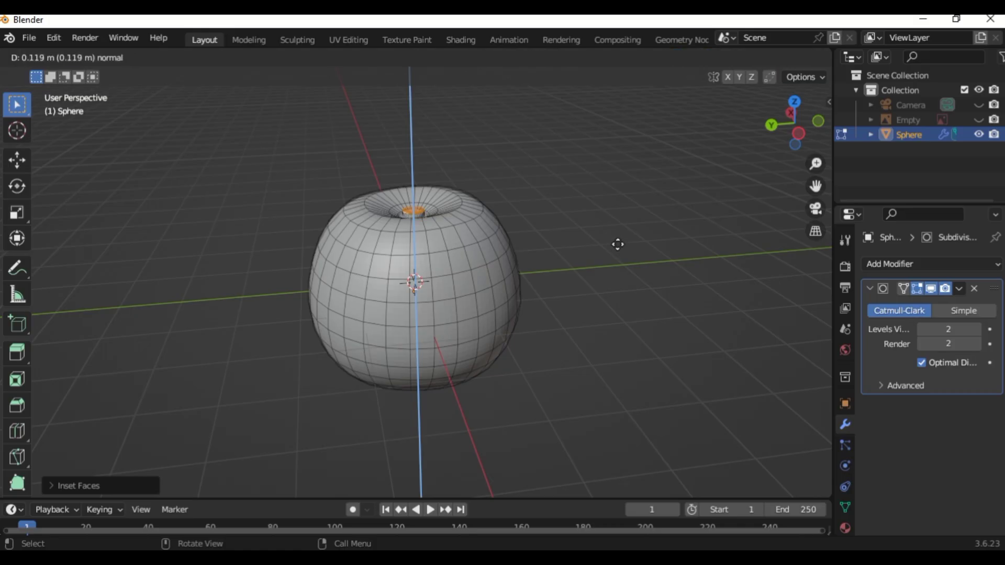
{"action": "left_click", "coordinate": [617, 243]}
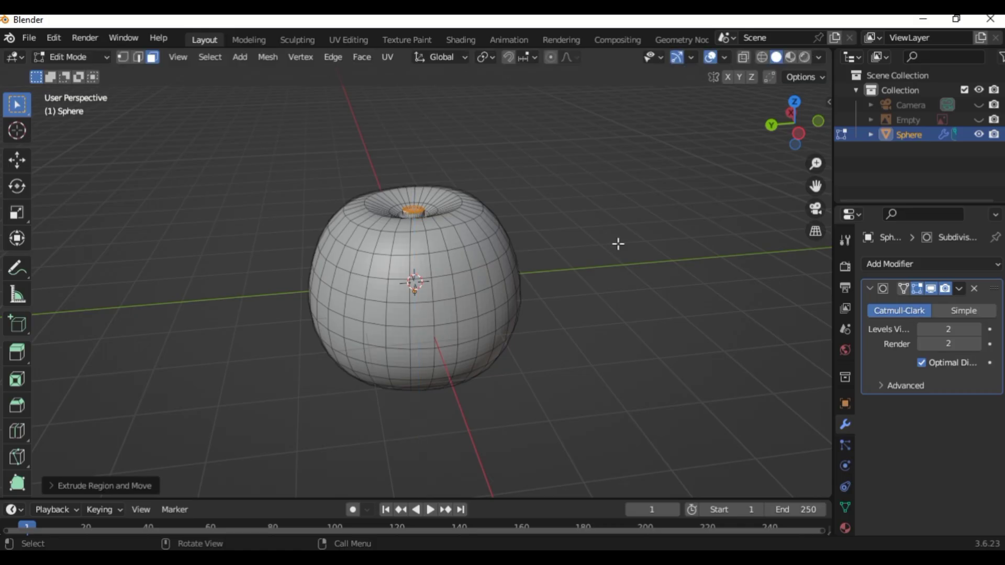
{"action": "key", "text": "s"}
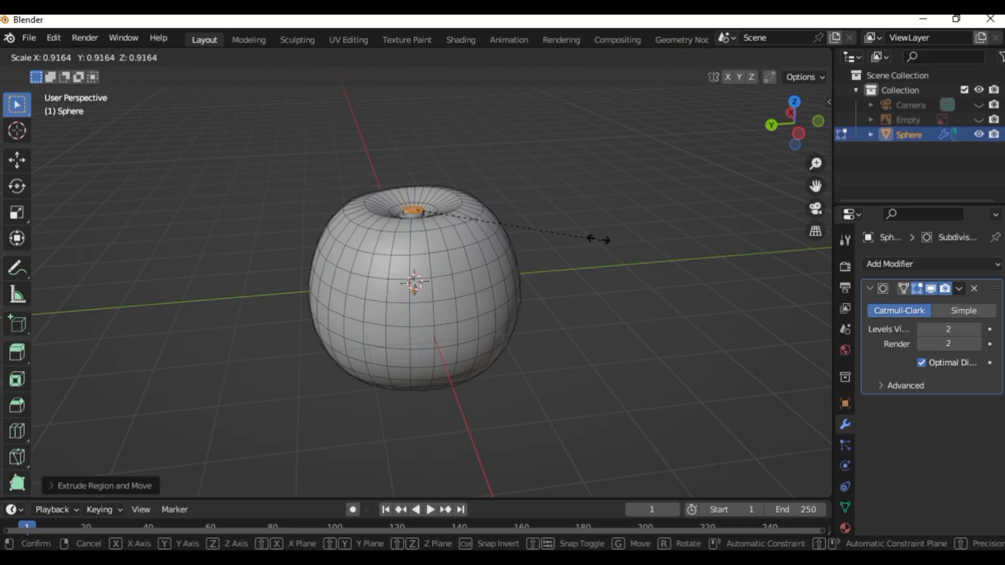
{"action": "left_click", "coordinate": [578, 232]}
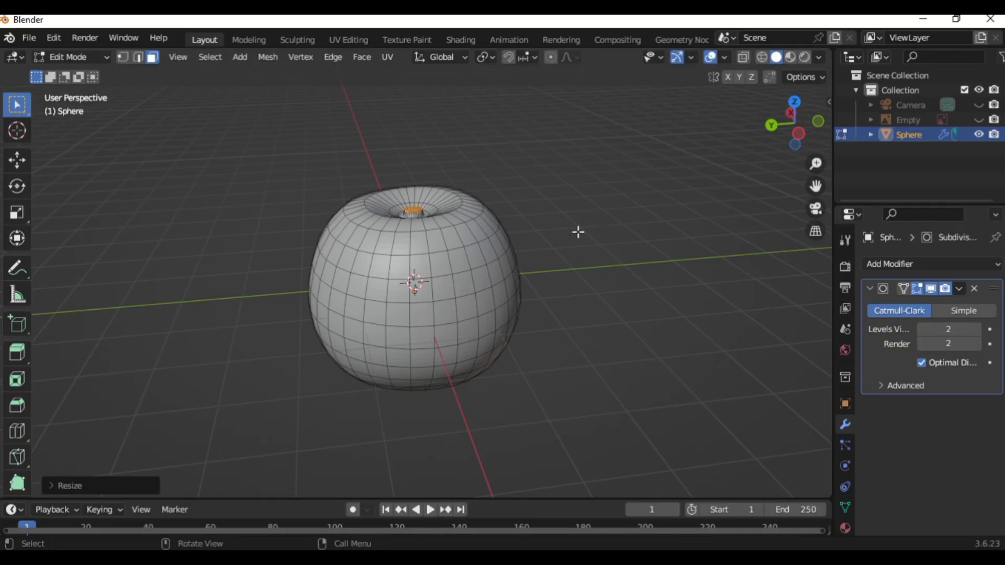
- Extrude the stem upward about 0.8 m, taper its upper end, and return to Object Mode
{"action": "key", "text": "e"}
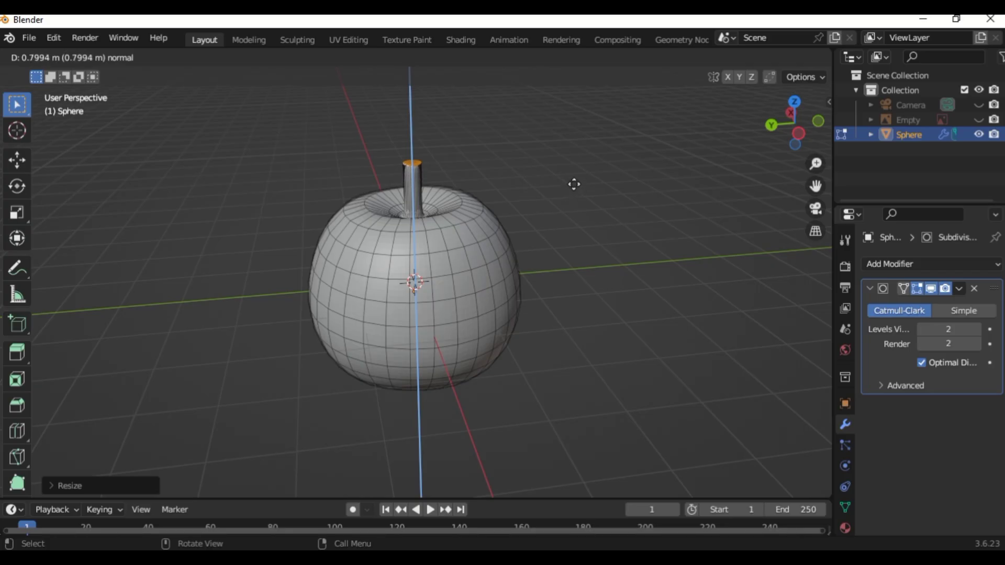
{"action": "left_click", "coordinate": [573, 182]}
{"action": "key", "text": "s"}
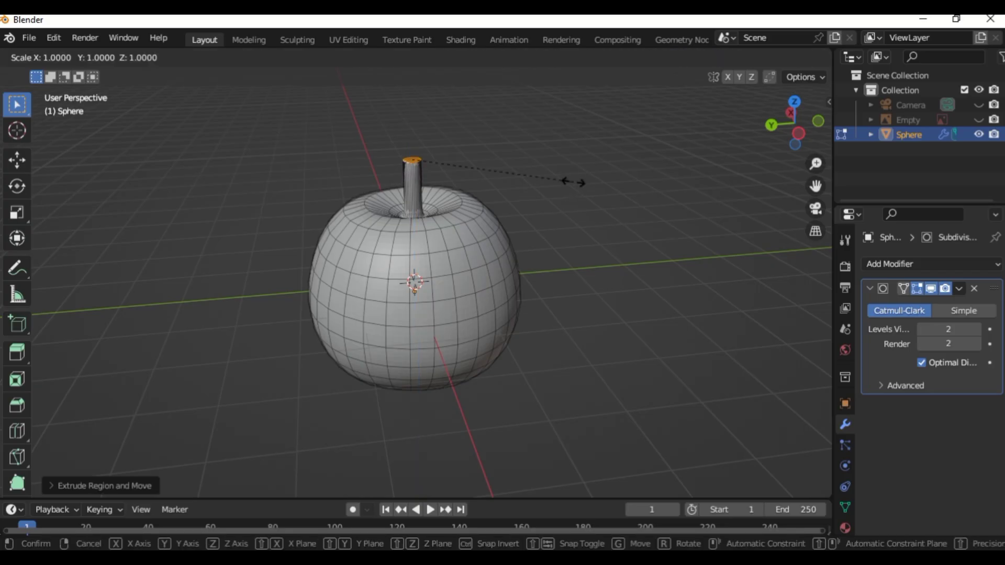
{"action": "left_click", "coordinate": [508, 170]}
{"action": "key", "text": "Tab"}
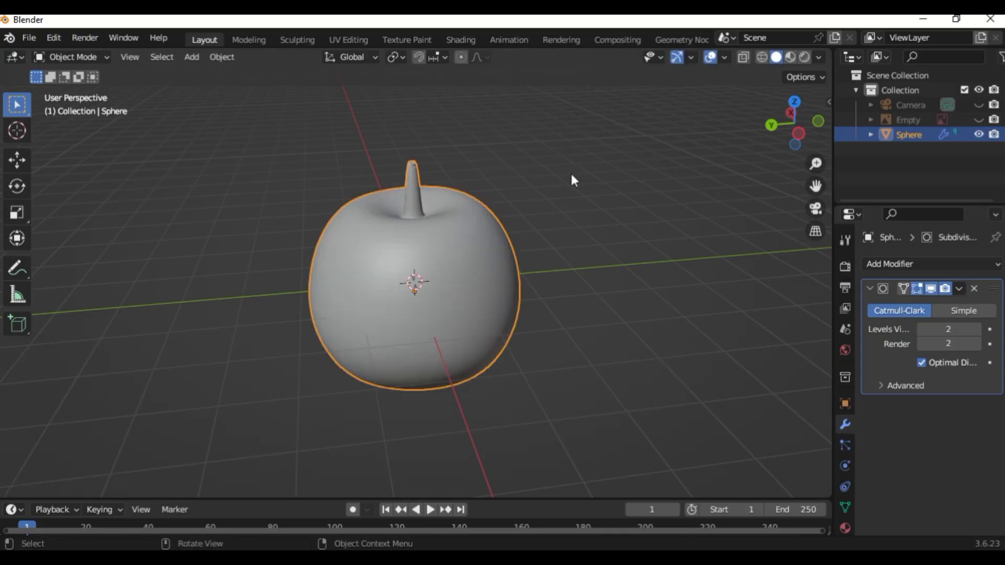
- Extrude the stem's tip upward by about another 0.07 m and widen the new end slightly
{"action": "key", "text": "Tab"}
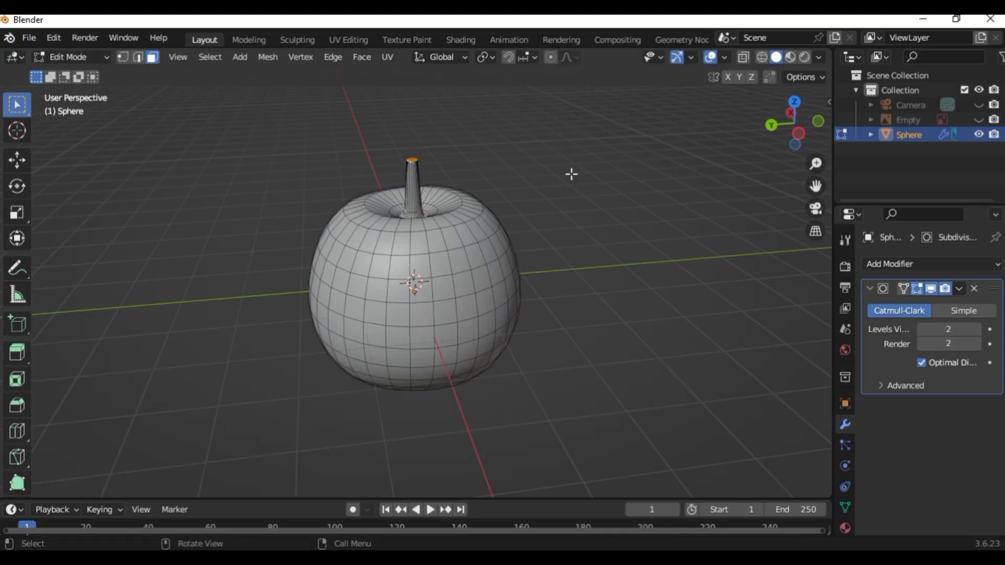
{"action": "key", "text": "e"}
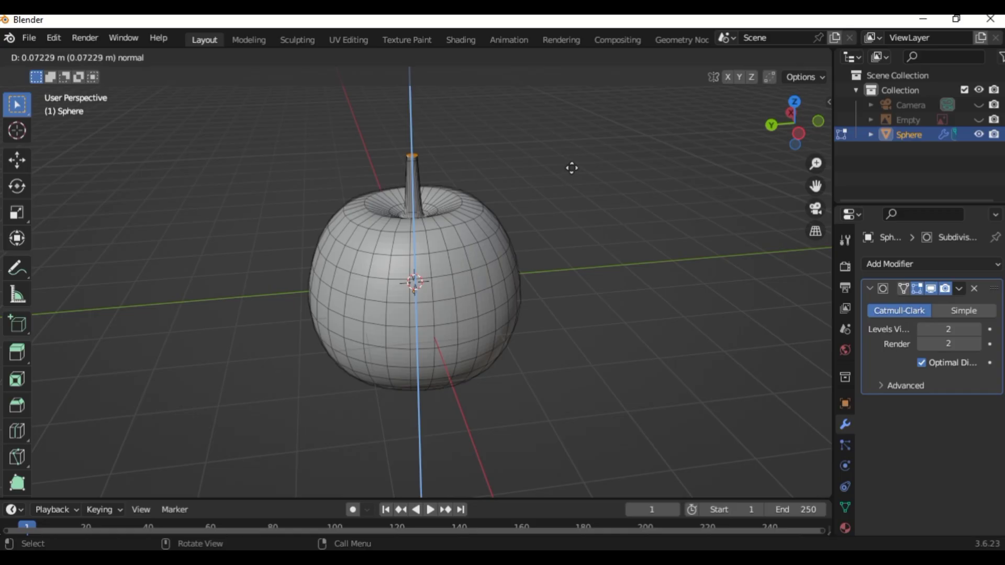
{"action": "left_click", "coordinate": [572, 167]}
{"action": "key", "text": "s"}
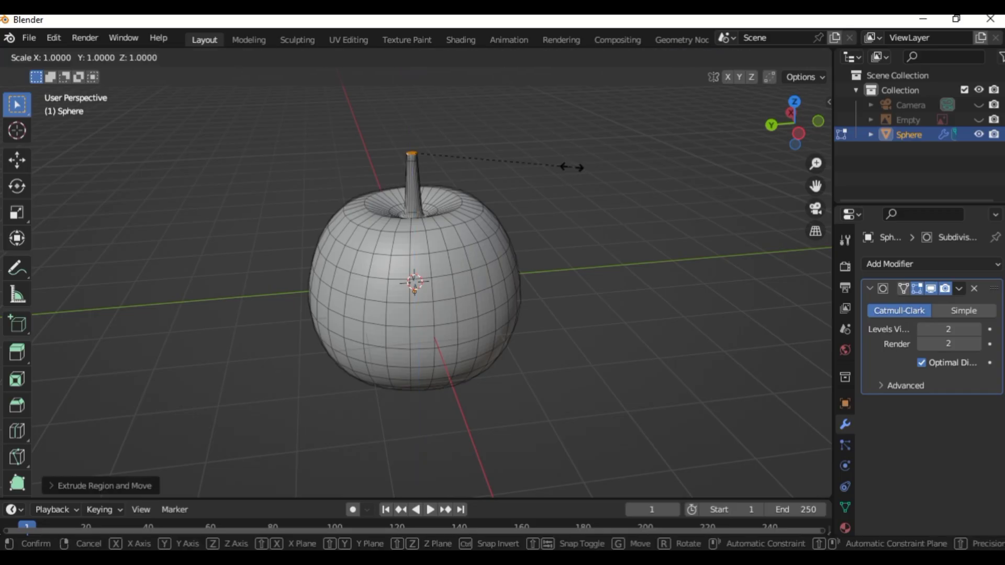
{"action": "left_click", "coordinate": [605, 169]}
{"action": "key", "text": "Tab"}
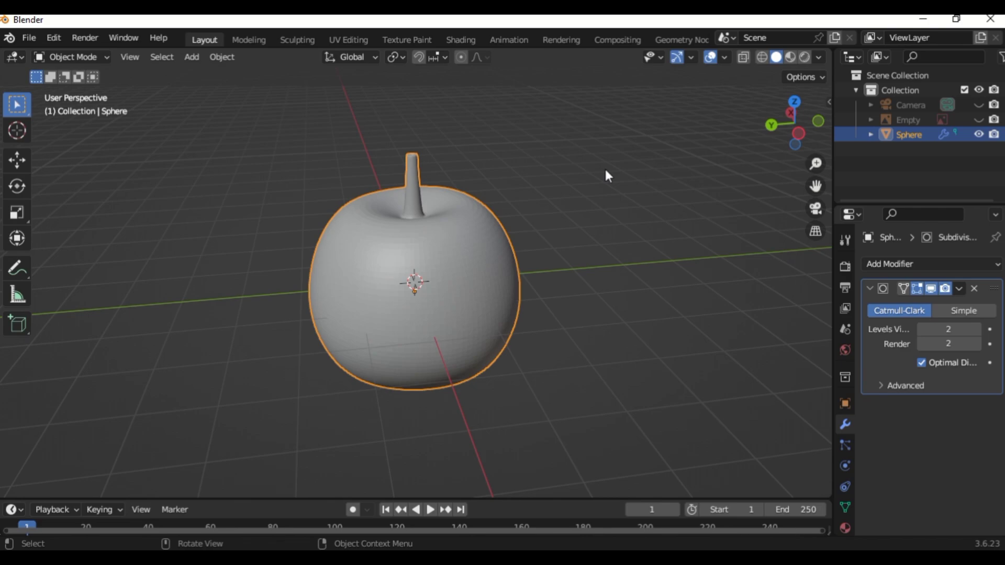
{"action": "key", "text": "Tab"}
{"action": "key", "text": "Tab"}
{"action": "left_click", "coordinate": [606, 171]}
{"action": "middle_click_drag", "start_coordinate": [605, 172], "coordinate": [610, 228]}
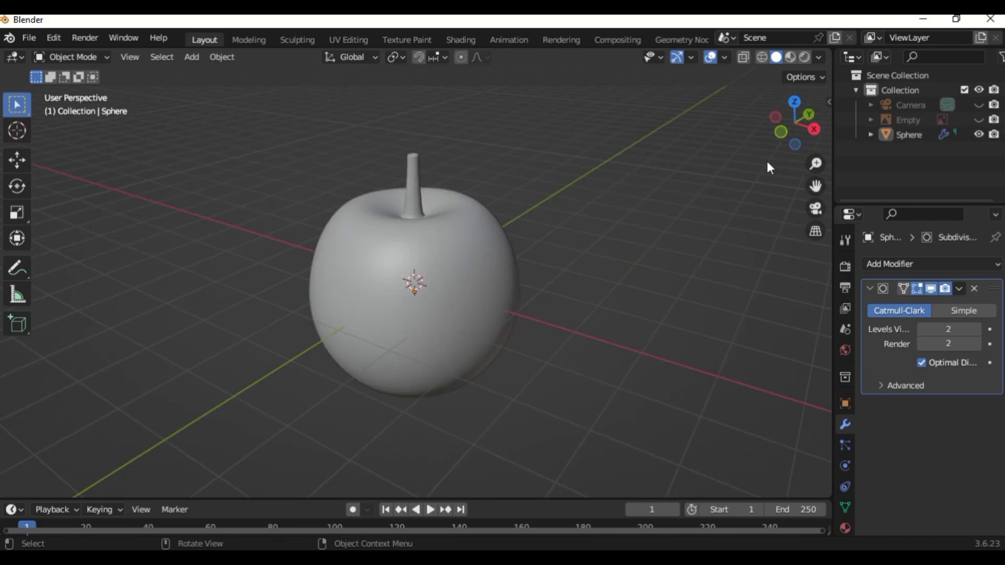
- Show the apple reference image, compare its stem with the model by toggling the sphere's visibility, and hide the reference again
{"action": "left_click", "coordinate": [978, 119]}
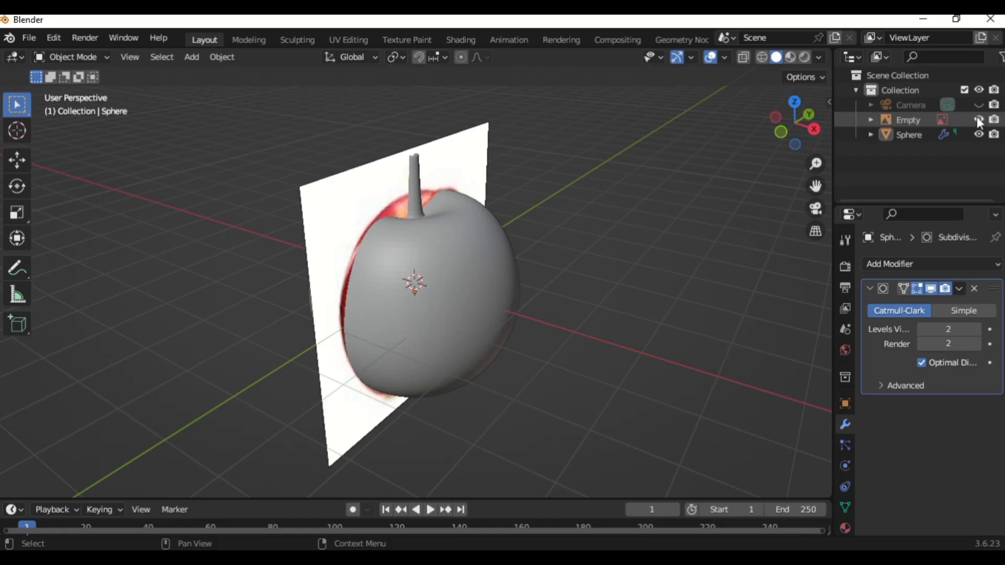
{"action": "key", "text": "KP_6"}
{"action": "key", "text": "KP_6"}
{"action": "key", "text": "KP_6"}
{"action": "key", "text": "KP_6"}
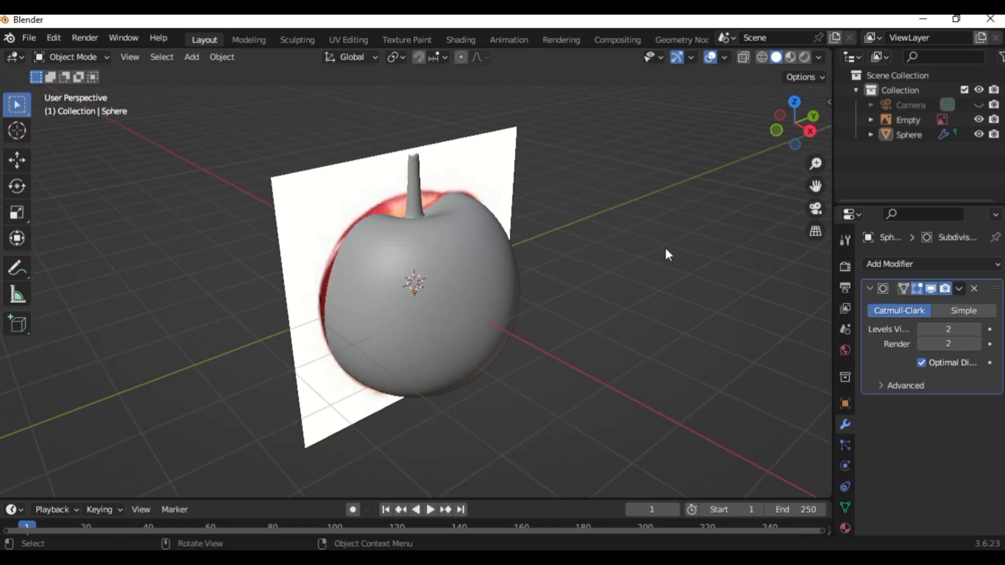
{"action": "key", "text": "KP_8"}
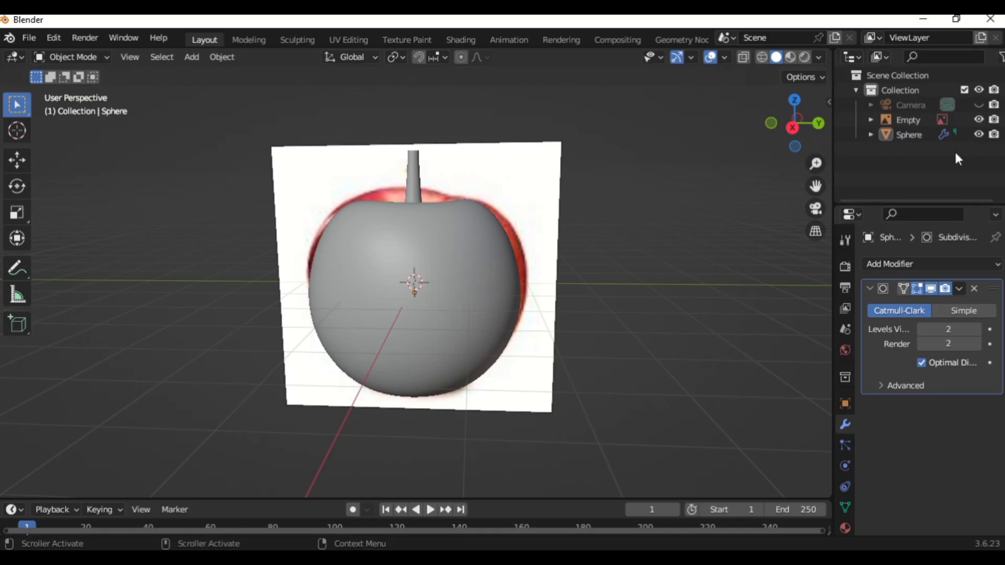
{"action": "left_click", "coordinate": [976, 134]}
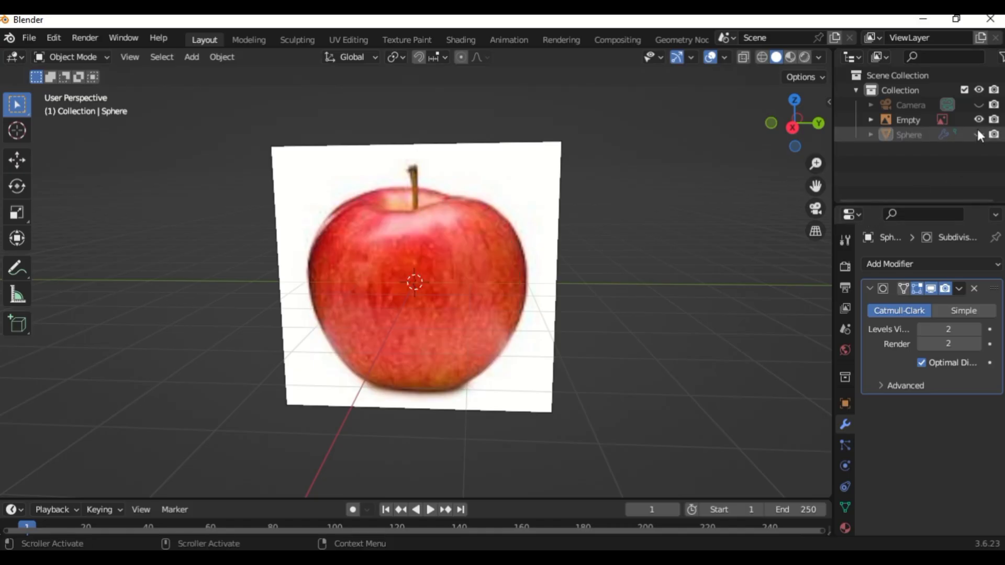
{"action": "left_click", "coordinate": [977, 135]}
{"action": "left_click", "coordinate": [978, 135]}
{"action": "left_click", "coordinate": [978, 134]}
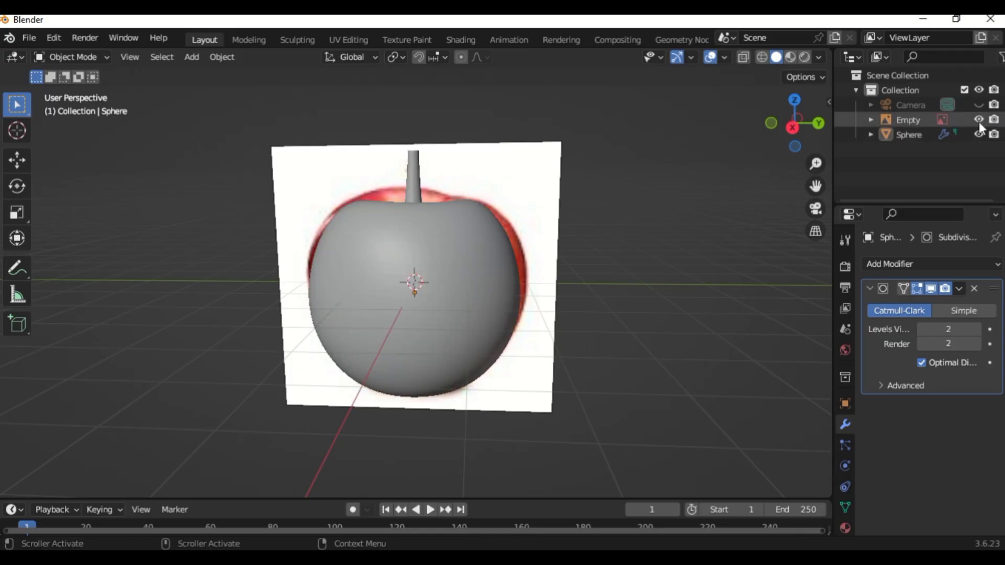
{"action": "left_click", "coordinate": [978, 120]}
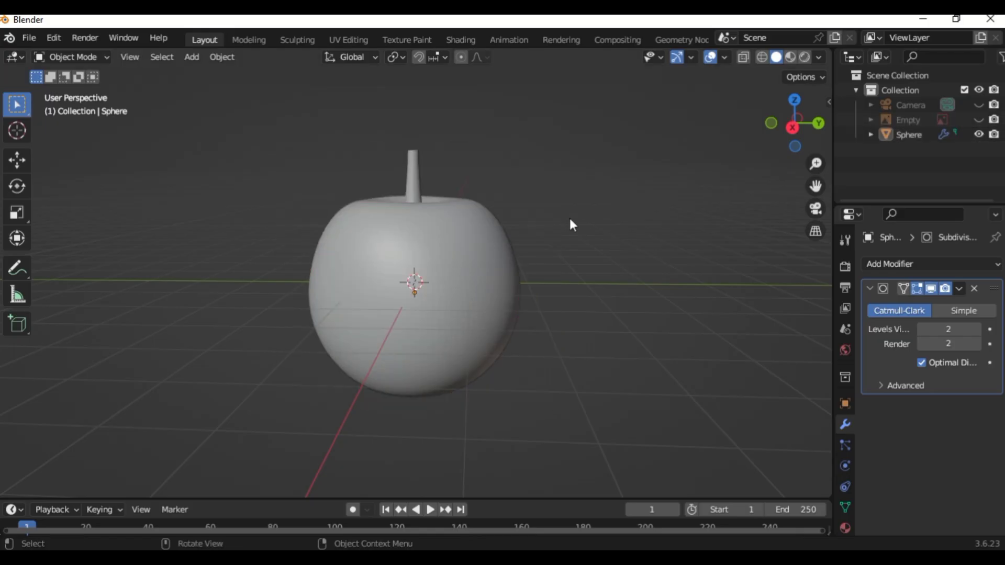
- Bend the stem by moving its tip faces about -0.145 m along Y, and check the smoothed result in Object Mode
{"action": "key", "text": "Tab"}
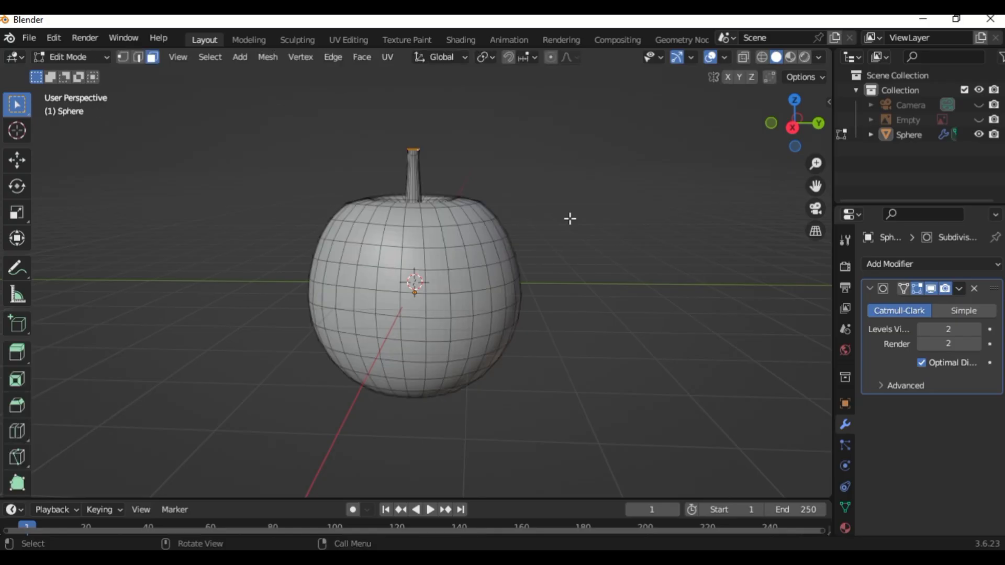
{"action": "middle_click_drag", "start_coordinate": [569, 218], "coordinate": [569, 219]}
{"action": "key", "text": "g"}
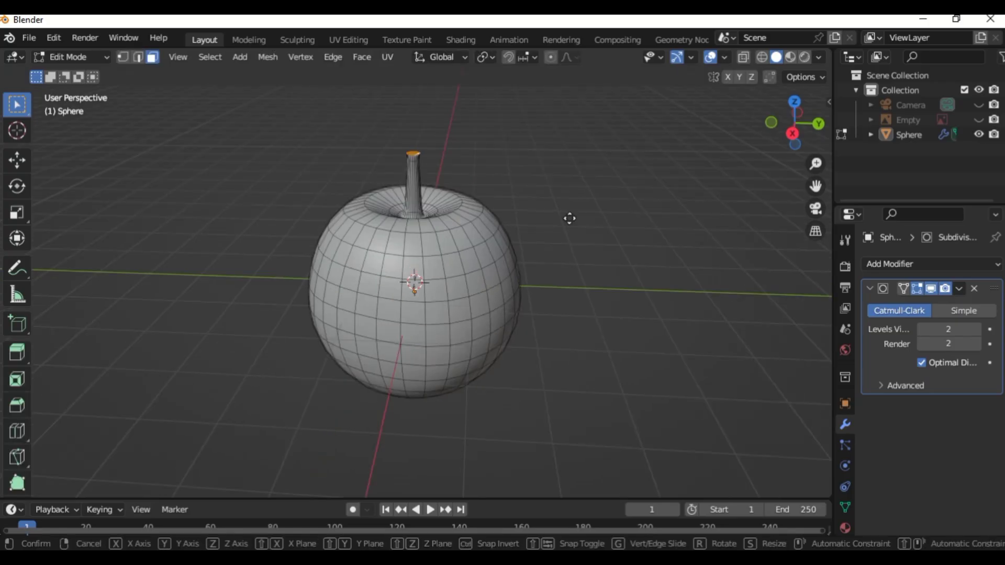
{"action": "key", "text": "y"}
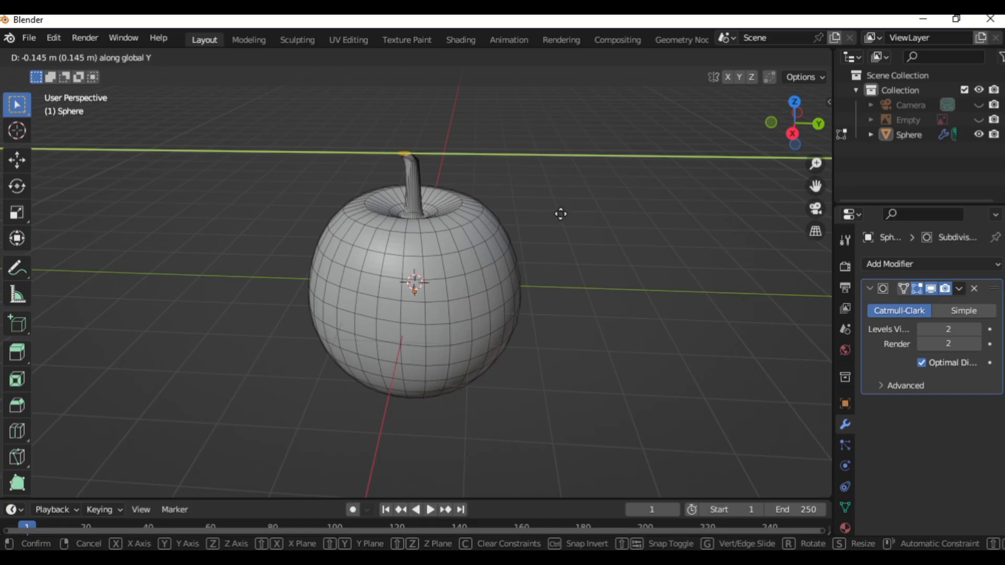
{"action": "left_click", "coordinate": [560, 214]}
{"action": "scroll", "coordinate": [561, 214], "scroll_direction": "up", "scroll_amount": 2}
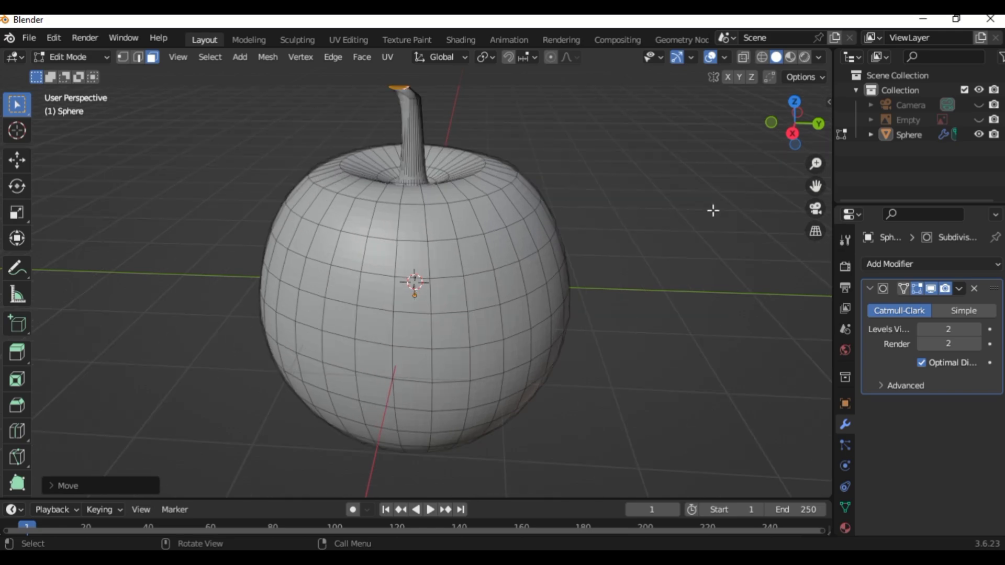
{"action": "left_click_drag", "start_coordinate": [816, 187], "coordinate": [684, 208]}
{"action": "key", "text": "Tab"}
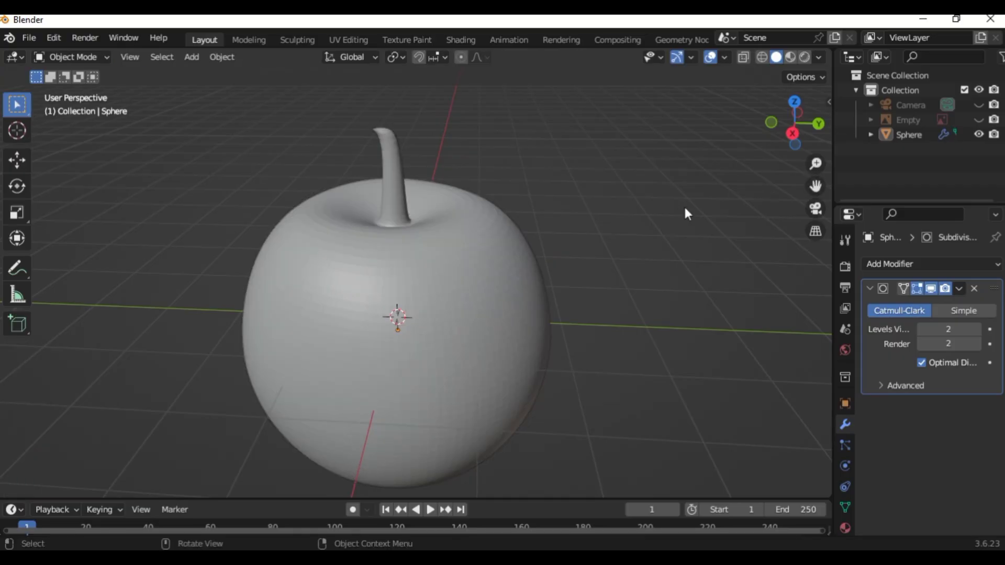
{"action": "key", "text": "Tab"}
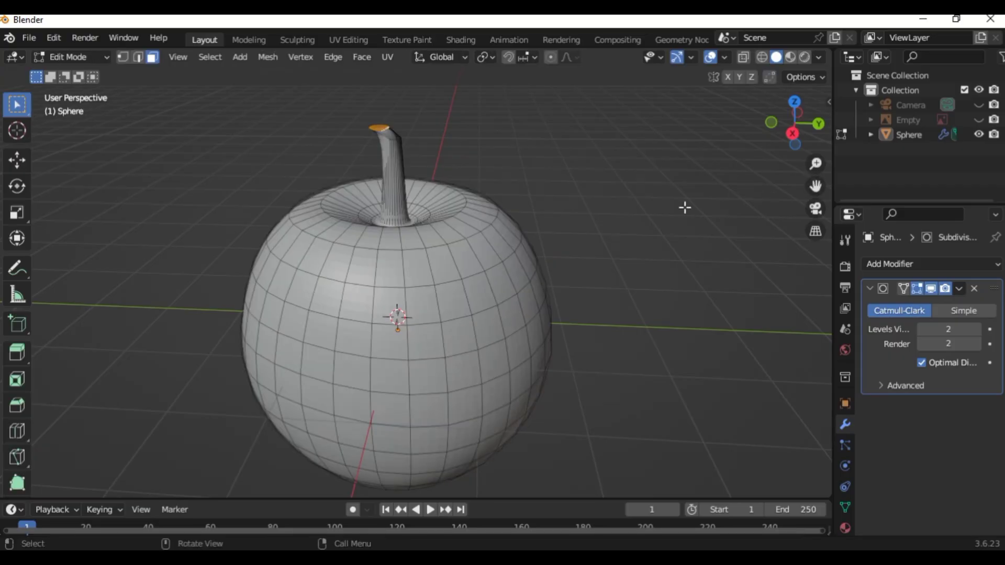
{"action": "key", "text": "KP_4"}
{"action": "key", "text": "KP_4"}
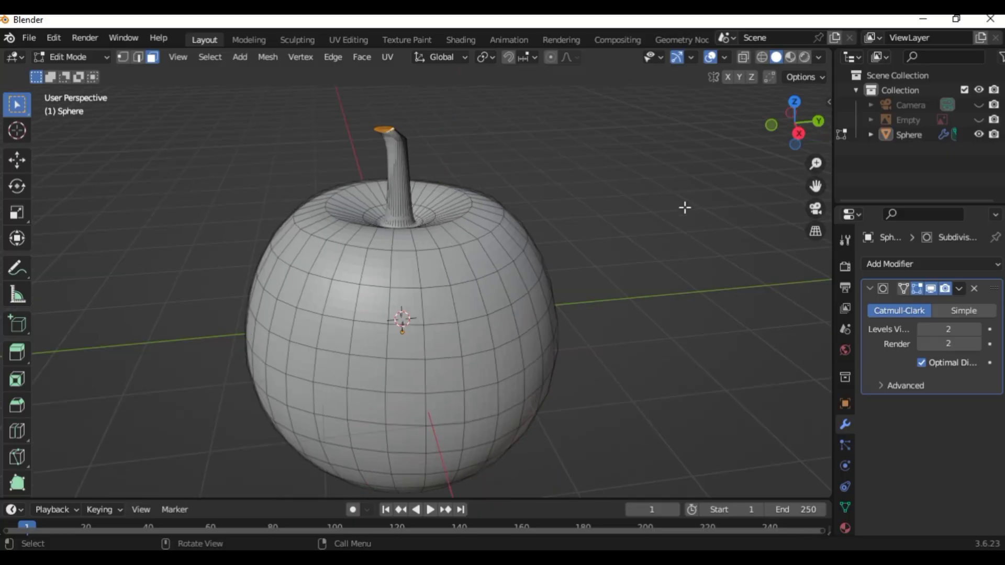
- Return to Object Mode and examine the smoothed apple and its bent stem from all sides
{"action": "scroll", "coordinate": [684, 208], "scroll_direction": "down", "scroll_amount": 1}
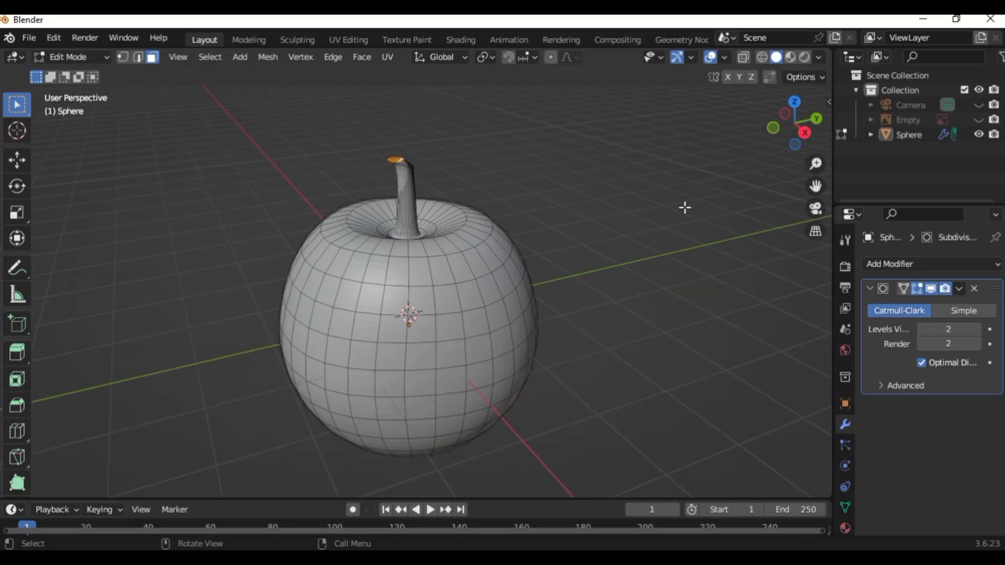
{"action": "key", "text": "Tab"}
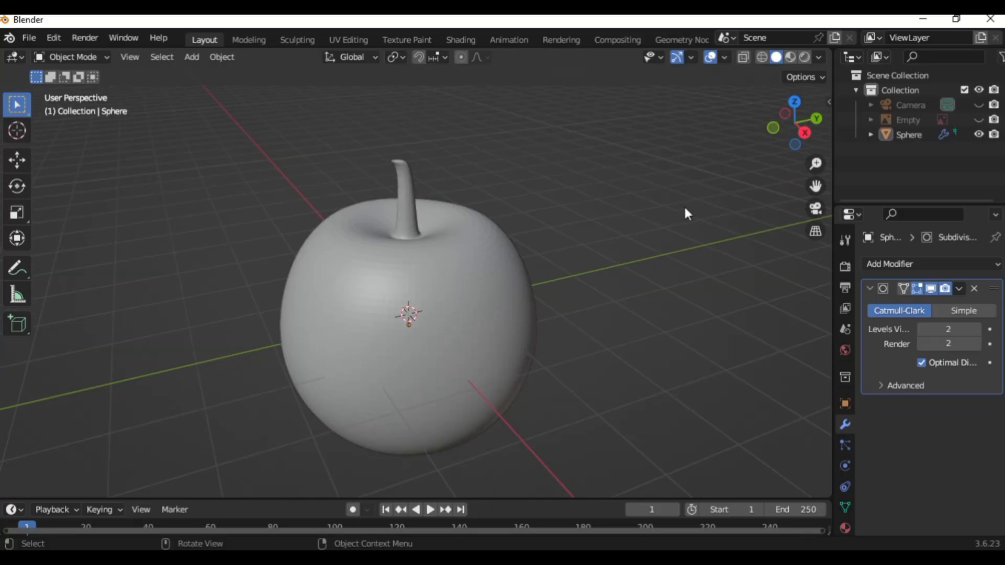
{"action": "key", "text": "KP_6"}
{"action": "key", "text": "KP_6"}
{"action": "key", "text": "KP_6"}
{"action": "key", "text": "KP_6"}
{"action": "key", "text": "KP_6"}
{"action": "key", "text": "KP_6"}
{"action": "key", "text": "KP_6"}
{"action": "key", "text": "KP_6"}
{"action": "key", "text": "KP_6"}
{"action": "key", "text": "KP_6"}
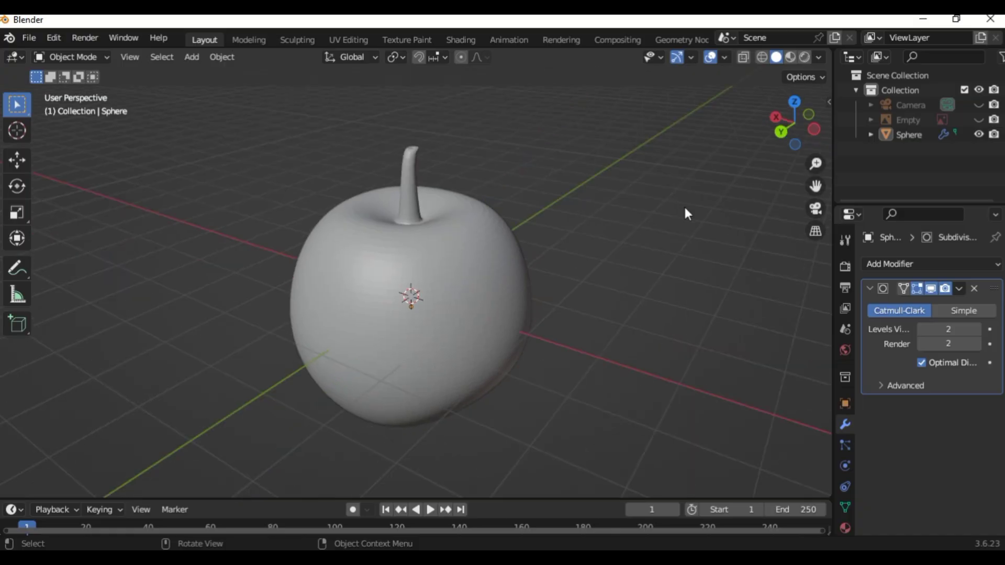
{"action": "key", "text": "KP_6"}
{"action": "key", "text": "KP_6"}
{"action": "key", "text": "KP_6"}
{"action": "key", "text": "KP_6"}
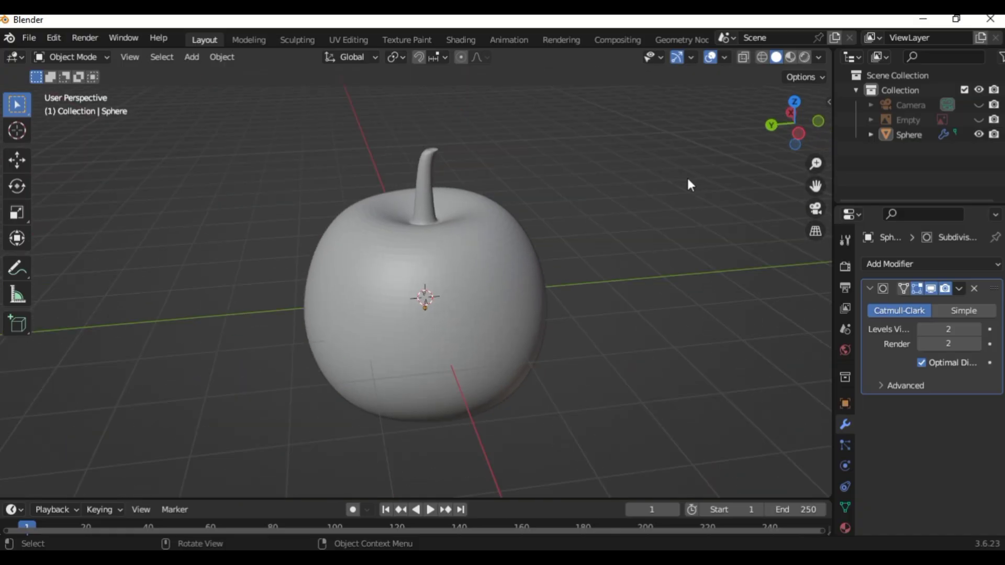
- Show the model in Material Preview and give the apple a new material with a bright red base color, hue about 0 and saturation about 1
{"action": "left_click", "coordinate": [790, 58]}
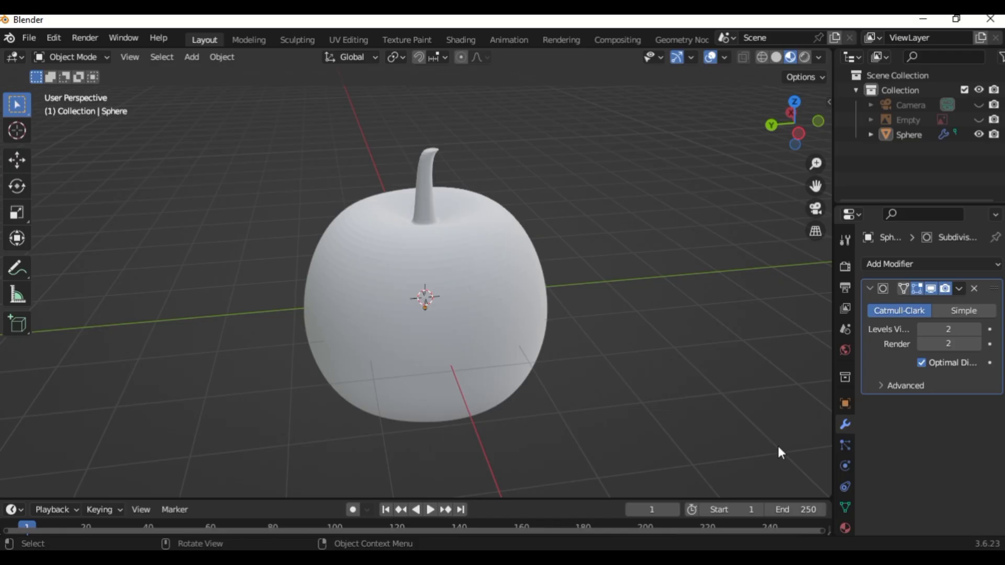
{"action": "left_click", "coordinate": [845, 528]}
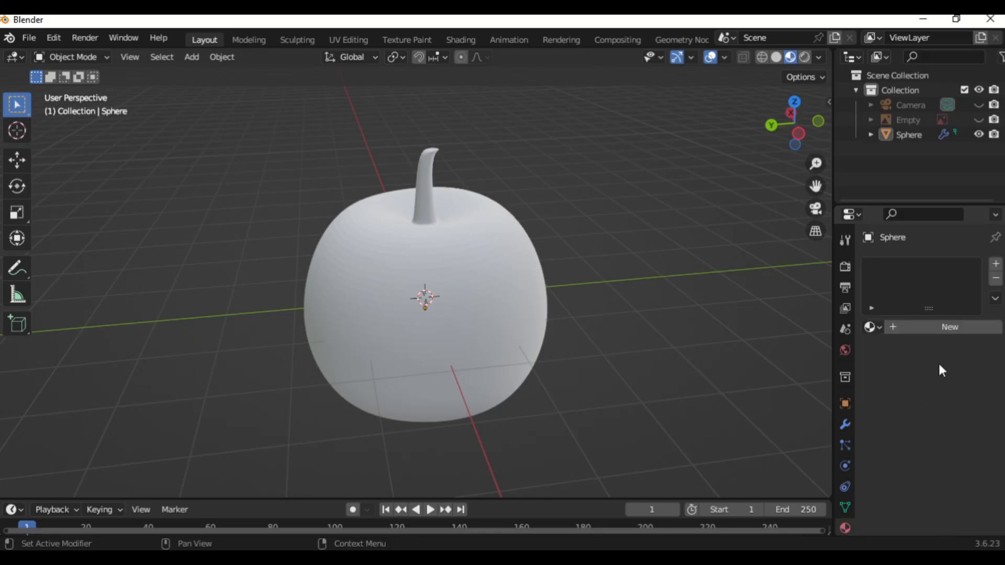
{"action": "left_click", "coordinate": [952, 327]}
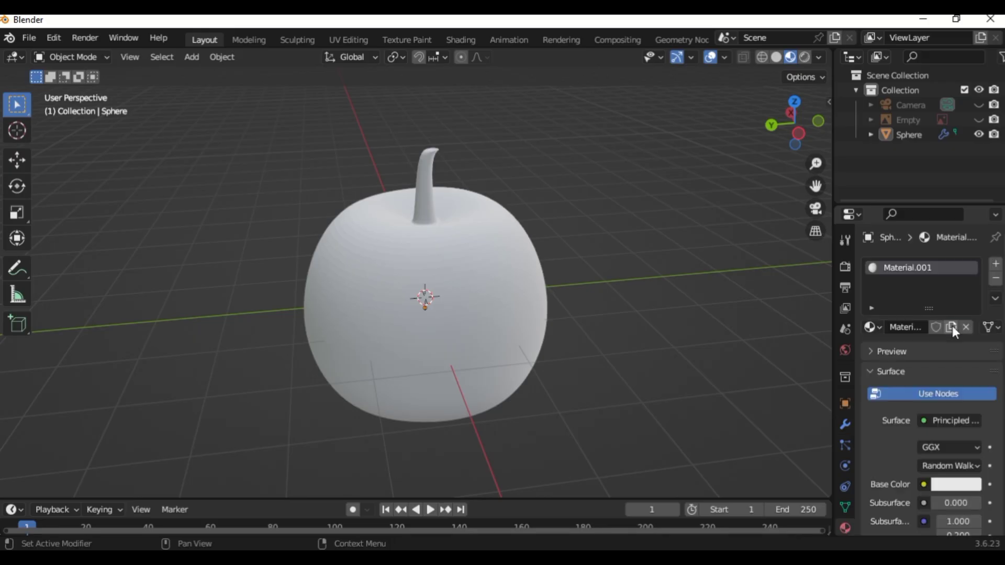
{"action": "left_click", "coordinate": [953, 492]}
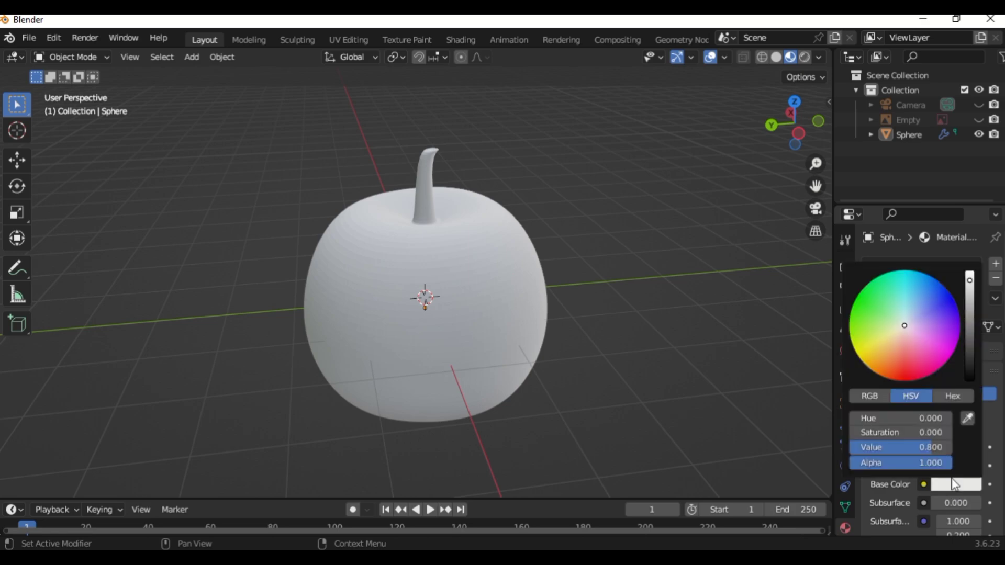
{"action": "left_click", "coordinate": [904, 378]}
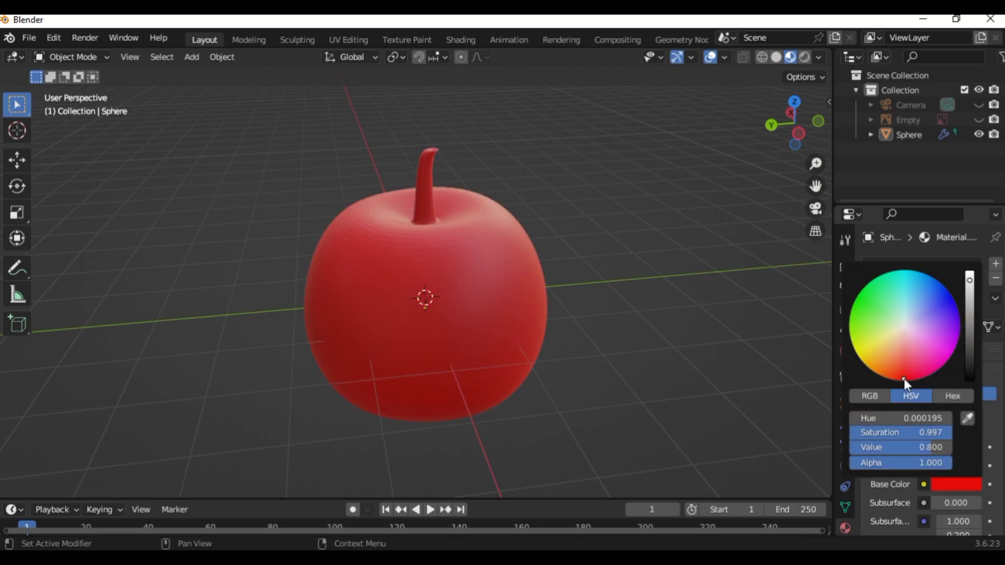
{"action": "left_click", "coordinate": [966, 322]}
{"action": "left_click", "coordinate": [969, 306]}
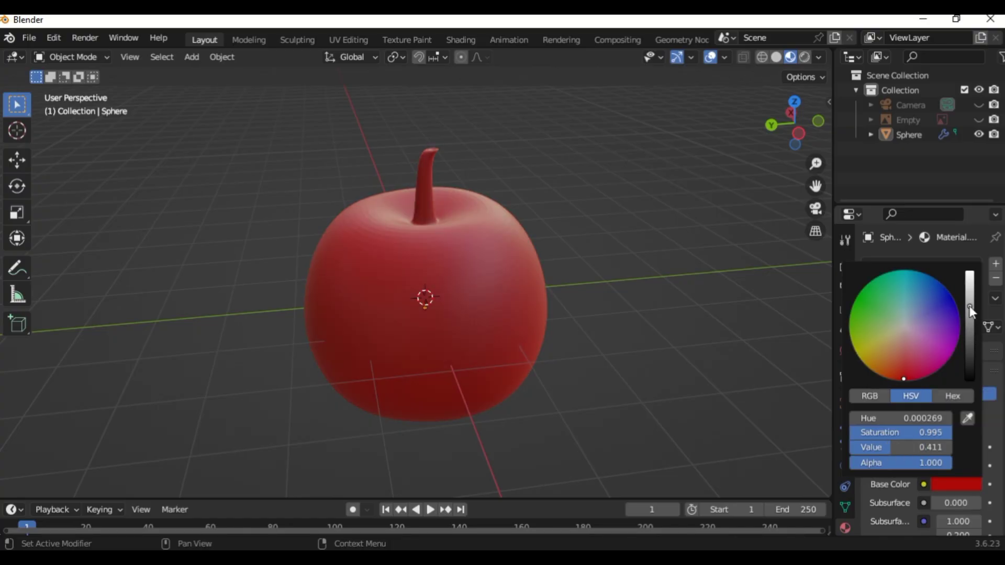
{"action": "left_click_drag", "start_coordinate": [969, 295], "coordinate": [970, 291]}
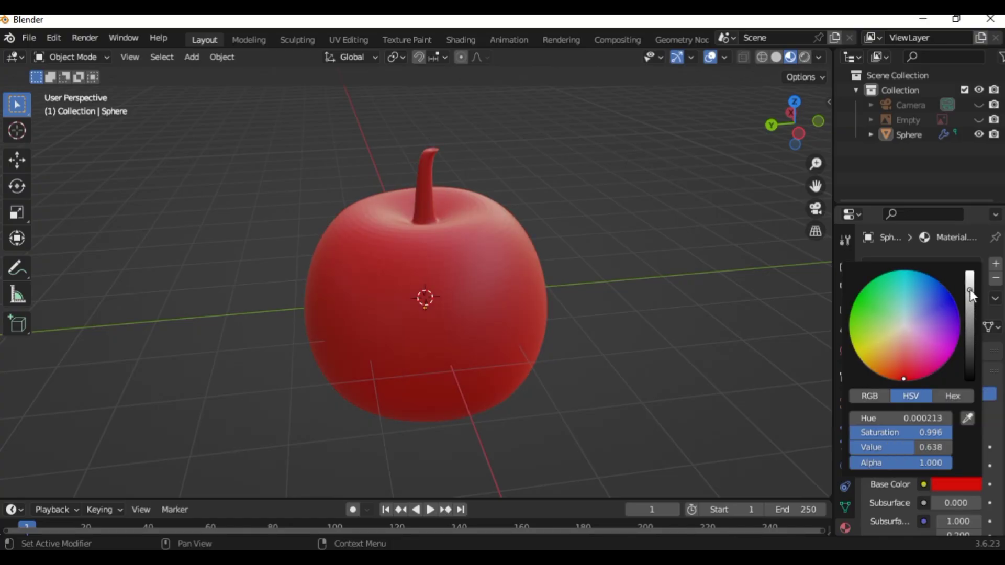
{"action": "left_click", "coordinate": [969, 281]}
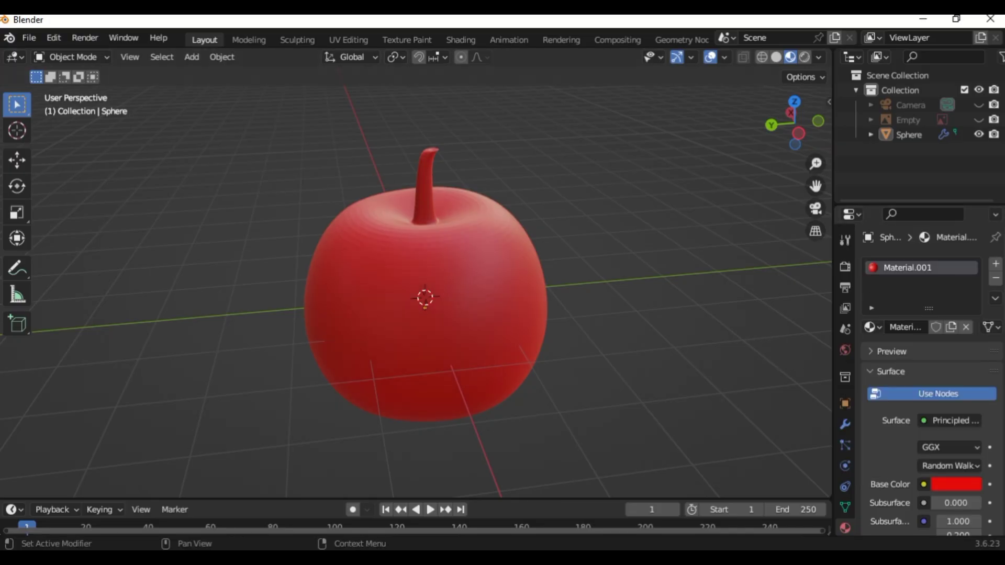
- Set the red material's Metallic value to about 0.101 and check the shading from another side
{"action": "scroll", "coordinate": [999, 335], "scroll_direction": "down", "scroll_amount": 10}
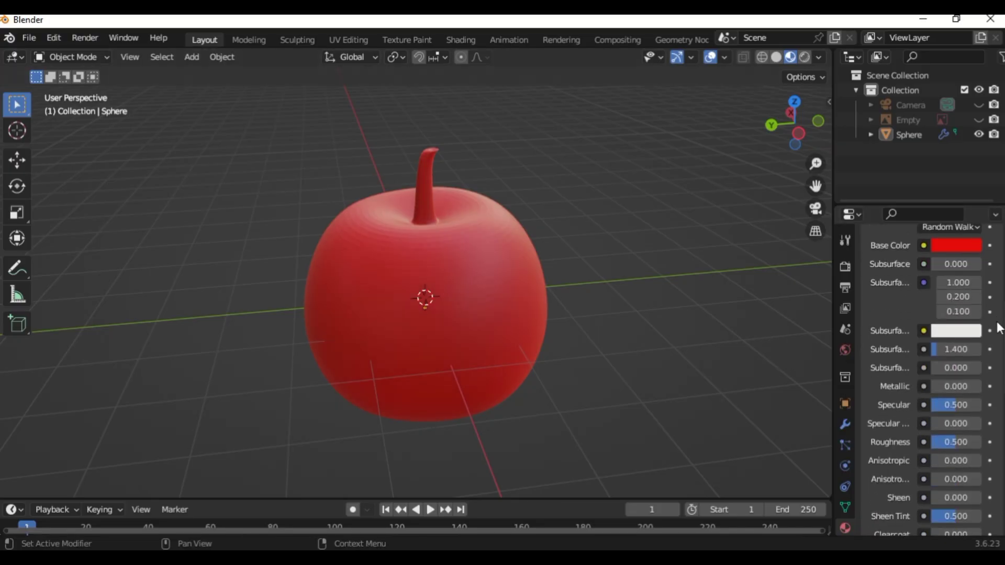
{"action": "mouse_move", "coordinate": [954, 418]}
{"action": "left_mouse_down"}
{"action": "mouse_move", "coordinate": [984, 418]}
{"action": "mouse_move", "coordinate": [956, 414]}
{"action": "left_mouse_up"}
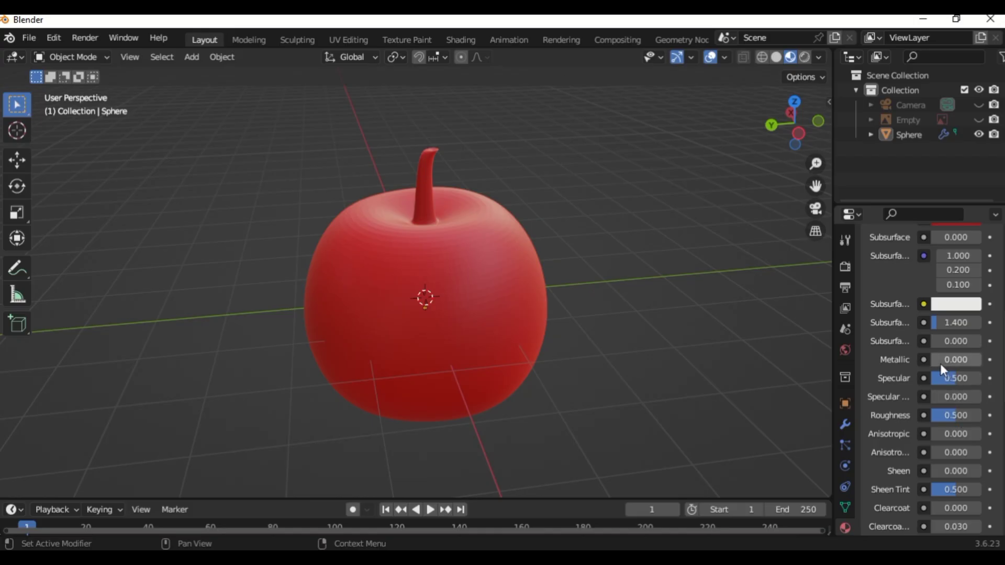
{"action": "left_click_drag", "start_coordinate": [940, 362], "coordinate": [947, 362]}
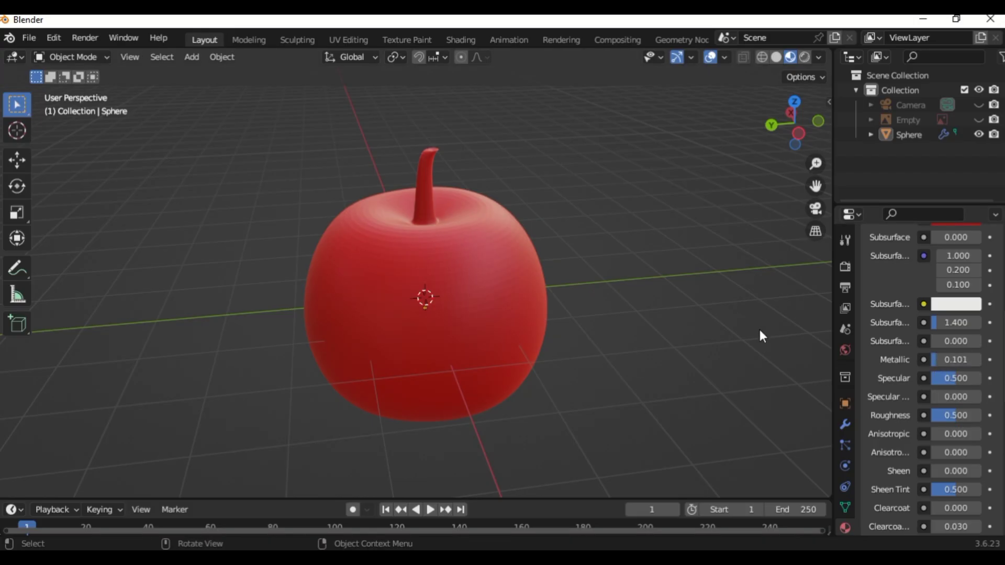
{"action": "middle_click_drag", "start_coordinate": [760, 330], "coordinate": [643, 266]}
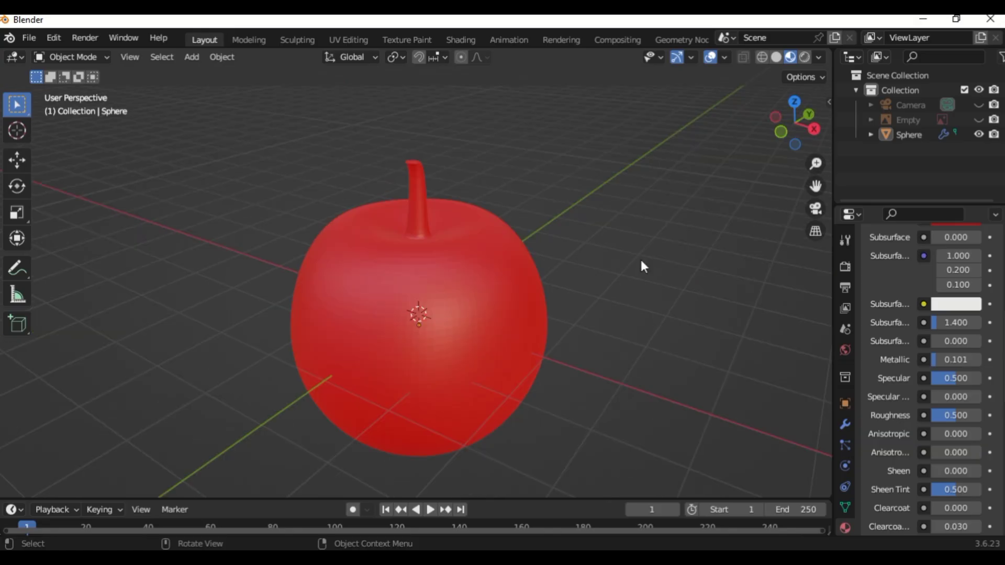
- In Edit Mode, select the stem's faces all the way around, adding each side to the selection while circling the apple
{"action": "key", "text": "Tab"}
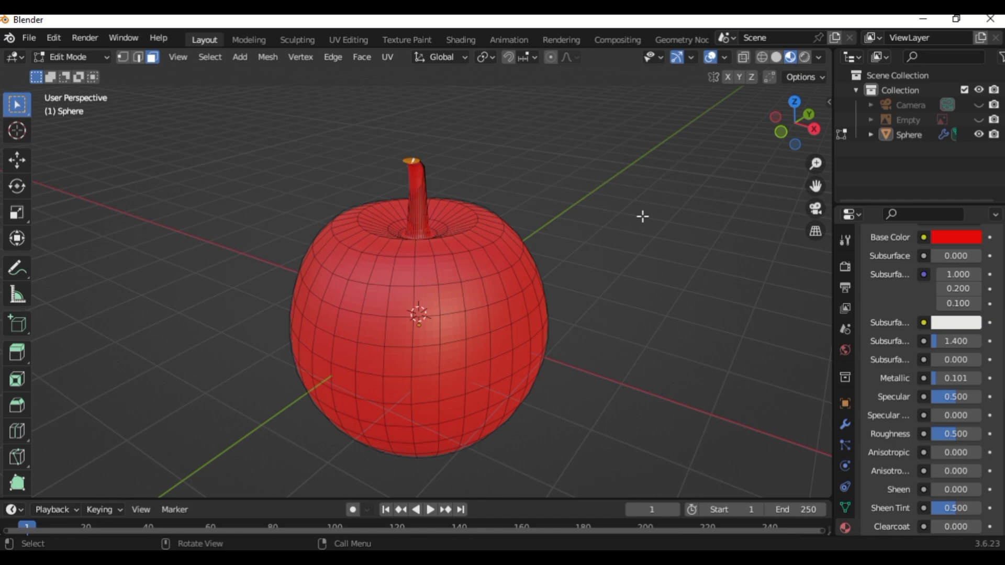
{"action": "scroll", "coordinate": [643, 216], "scroll_direction": "up", "scroll_amount": 2}
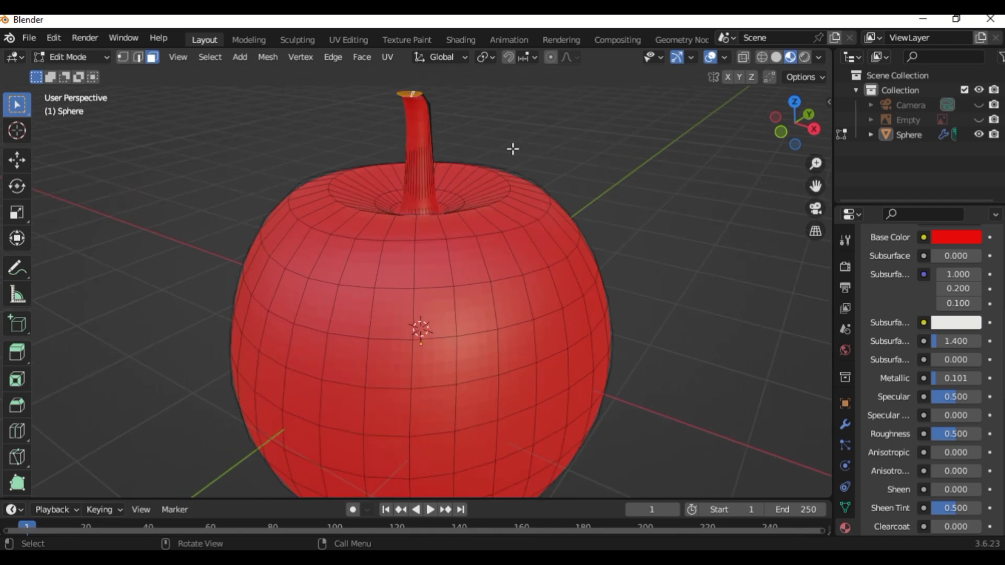
{"action": "left_click_drag", "start_coordinate": [468, 97], "coordinate": [359, 149]}
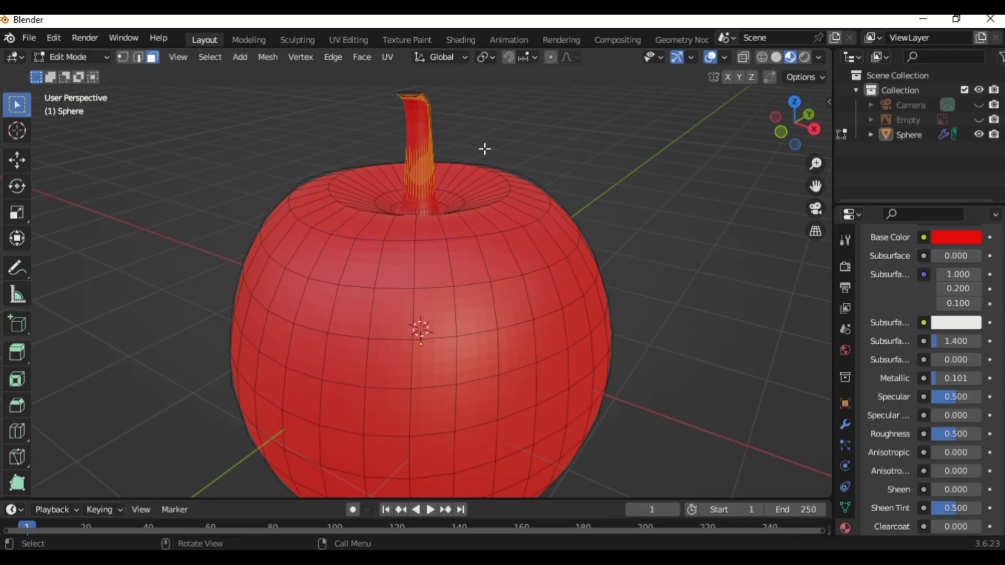
{"action": "left_click_drag", "start_coordinate": [464, 77], "coordinate": [372, 150]}
{"action": "key", "text": "KP_6"}
{"action": "key", "text": "KP_6"}
{"action": "key", "text": "KP_6"}
{"action": "key", "text": "KP_6"}
{"action": "key", "text": "KP_6"}
{"action": "key", "text": "KP_6"}
{"action": "key", "text": "KP_6"}
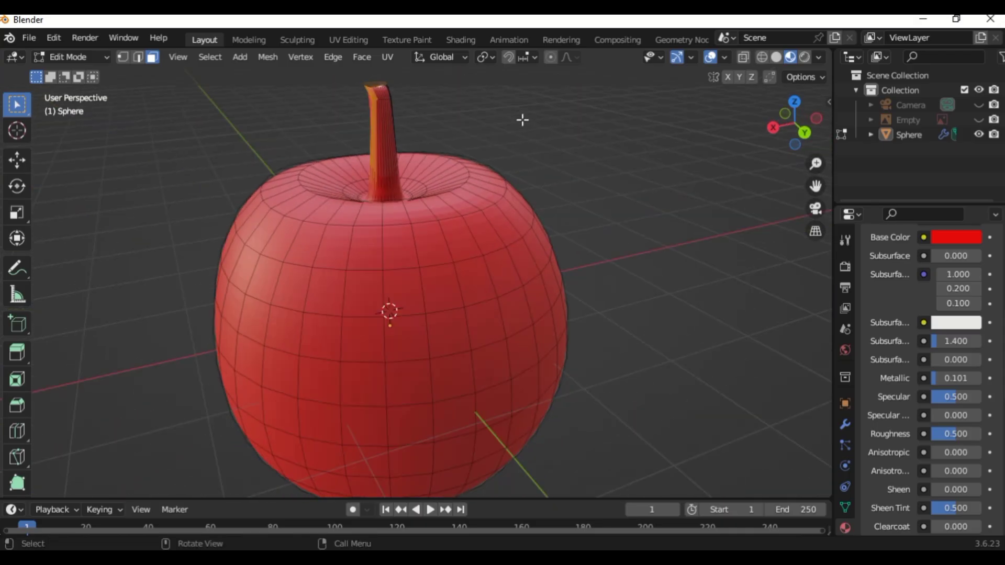
{"action": "left_click_drag", "start_coordinate": [418, 77], "coordinate": [346, 159]}
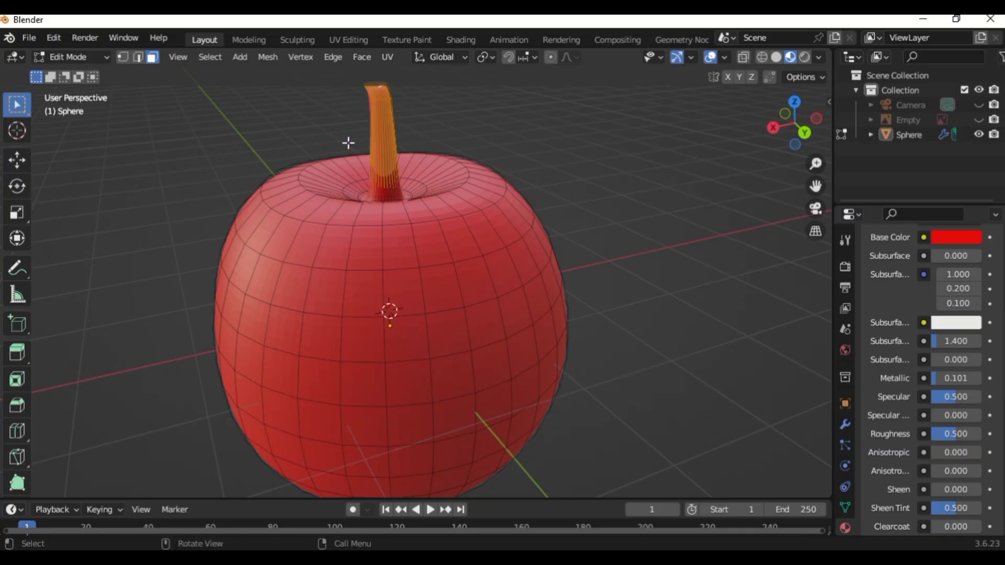
{"action": "key", "text": "KP_6"}
{"action": "key", "text": "KP_6"}
{"action": "key", "text": "KP_6"}
{"action": "key", "text": "KP_6"}
{"action": "key", "text": "KP_6"}
{"action": "key", "text": "KP_6"}
{"action": "key", "text": "KP_6"}
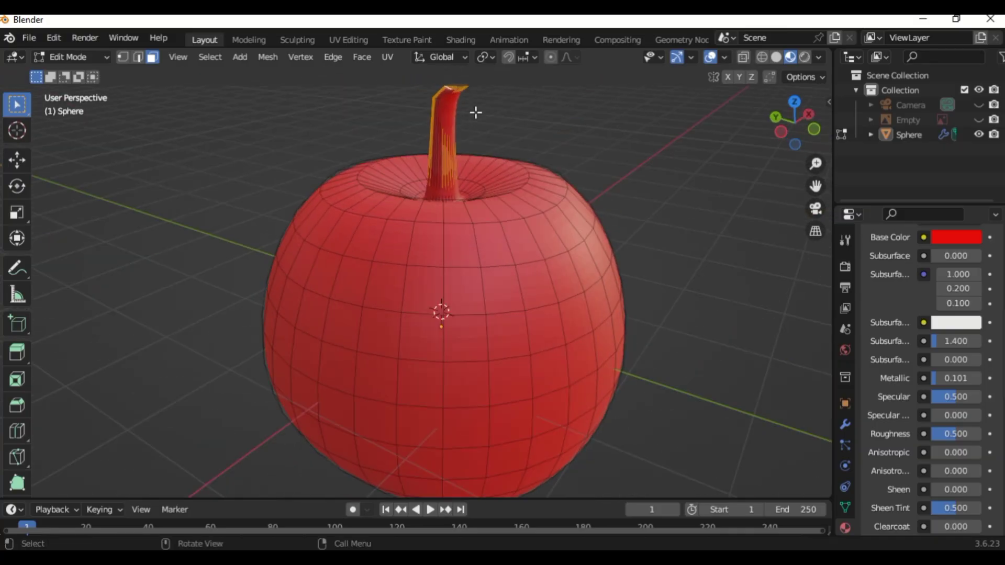
{"action": "left_click_drag", "start_coordinate": [494, 79], "coordinate": [401, 139]}
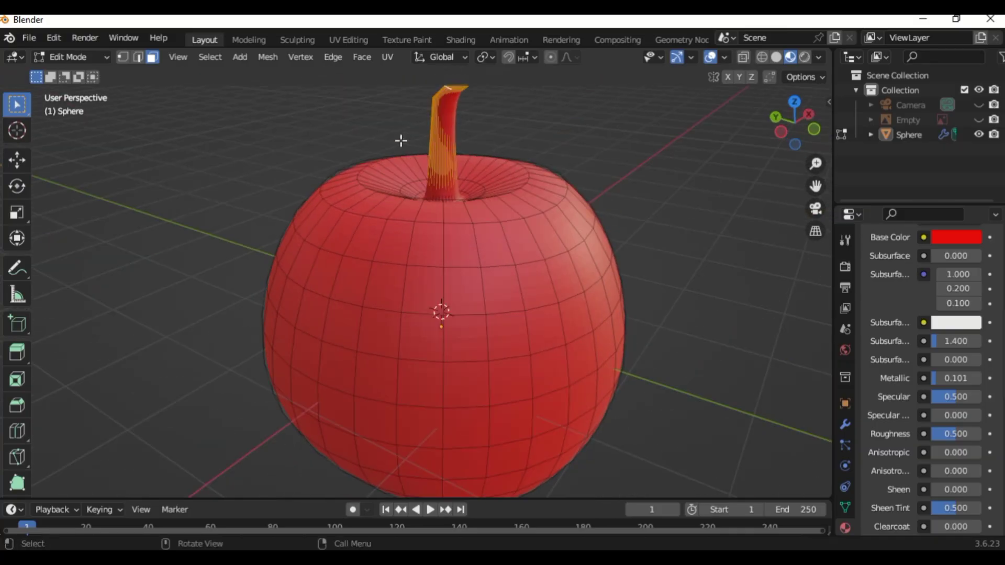
{"action": "key", "text": "KP_6"}
{"action": "key", "text": "KP_6"}
{"action": "key", "text": "KP_6"}
{"action": "key", "text": "KP_6"}
{"action": "key", "text": "KP_6"}
{"action": "key", "text": "KP_6"}
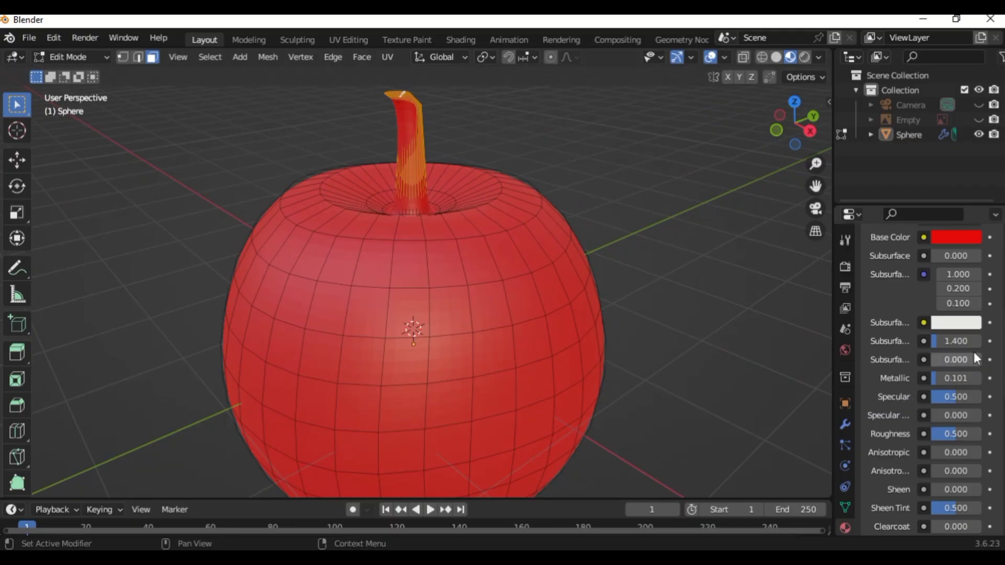
- Add a second material slot with a new material and give it a darkened orange-brown base color, hue about 0.054 and saturation about 0.927
{"action": "scroll", "coordinate": [1002, 320], "scroll_direction": "up", "scroll_amount": 10}
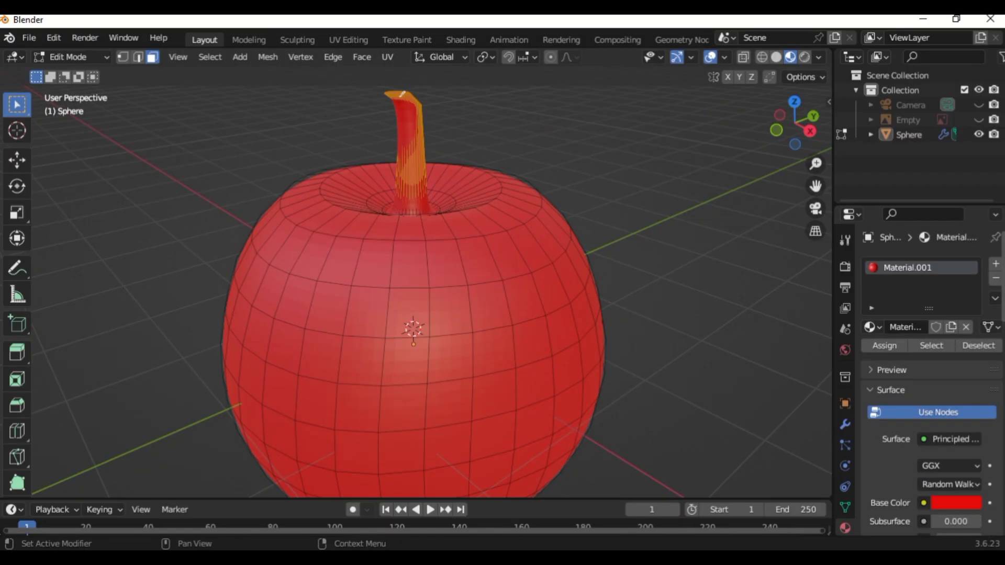
{"action": "left_click", "coordinate": [995, 263]}
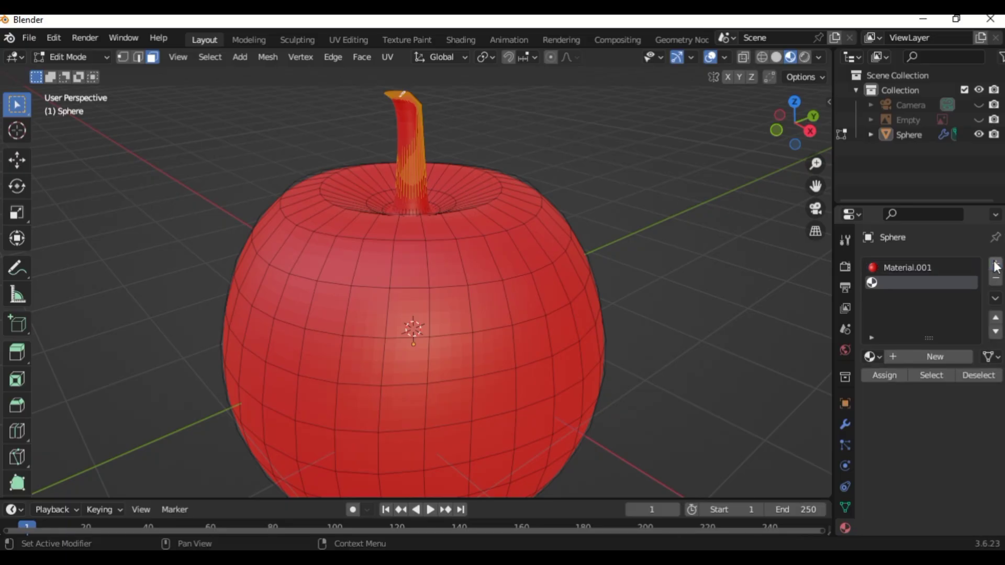
{"action": "left_click", "coordinate": [927, 357]}
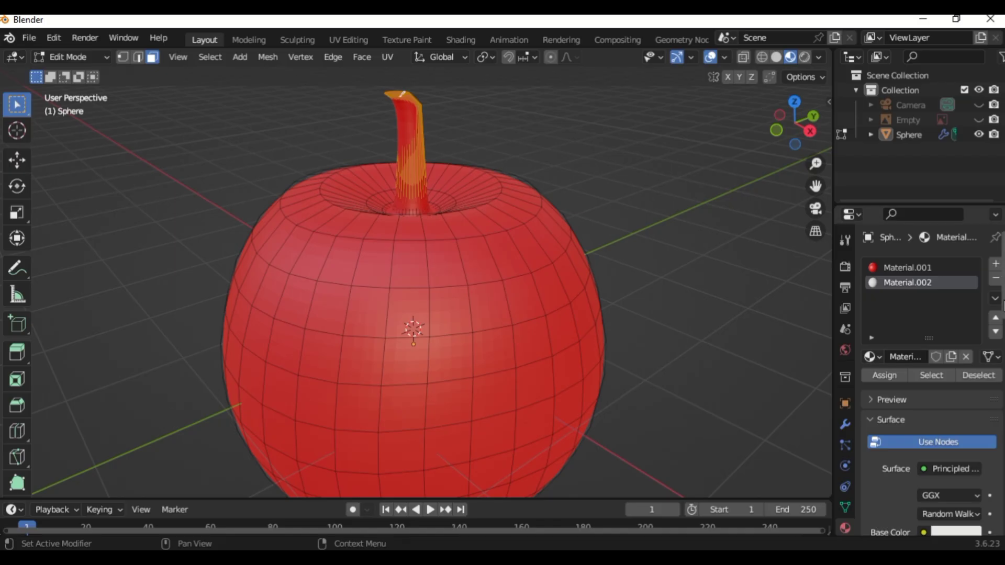
{"action": "scroll", "coordinate": [1002, 304], "scroll_direction": "down", "scroll_amount": 5}
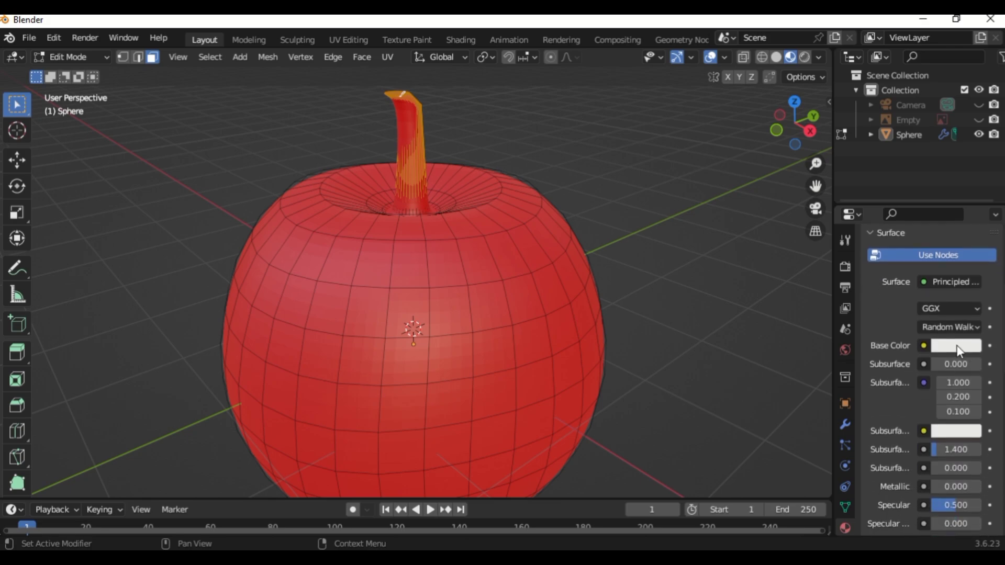
{"action": "left_click", "coordinate": [957, 347]}
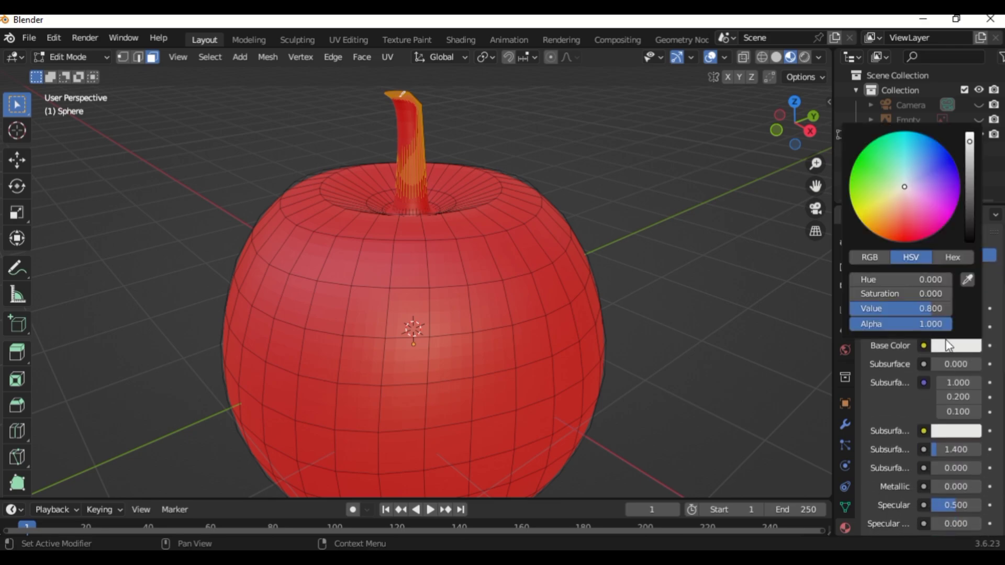
{"action": "left_click", "coordinate": [883, 219]}
{"action": "left_click", "coordinate": [885, 221]}
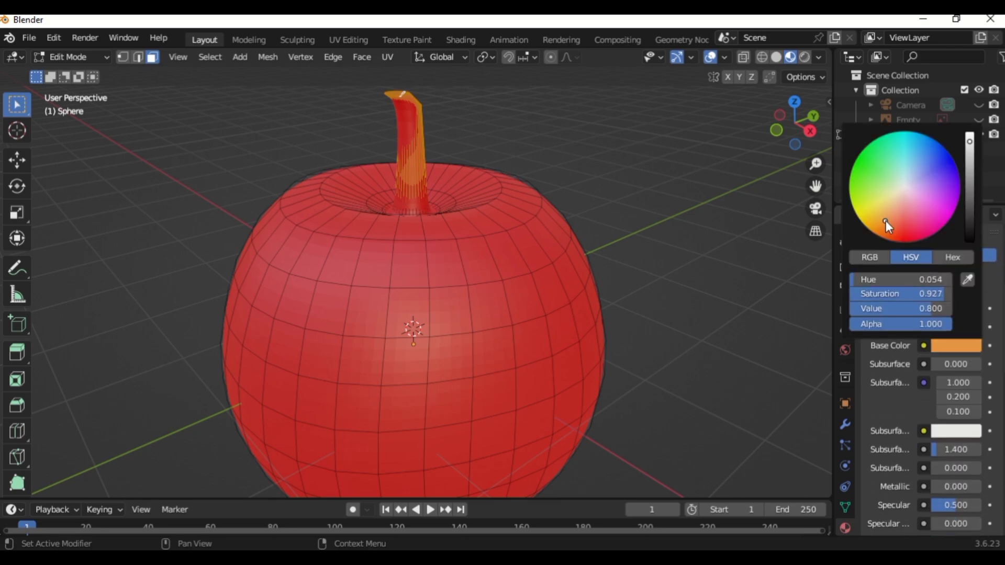
{"action": "left_click", "coordinate": [968, 162]}
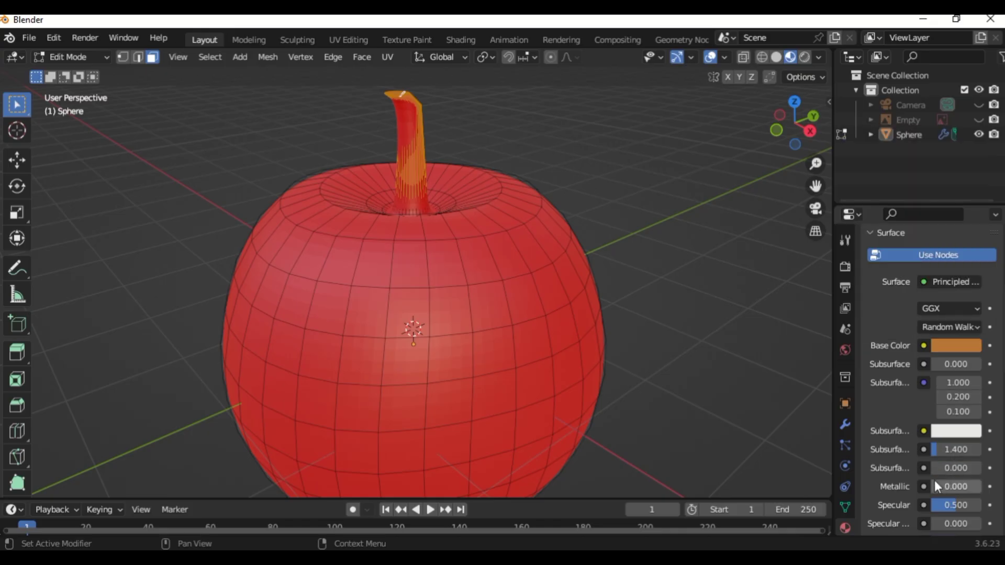
- Set the brown material's Metallic to about 0.101 and Roughness to about 0.384, and assign it to the selected stem faces
{"action": "left_click_drag", "start_coordinate": [936, 486], "coordinate": [941, 486]}
{"action": "scroll", "coordinate": [975, 438], "scroll_direction": "down", "scroll_amount": 4}
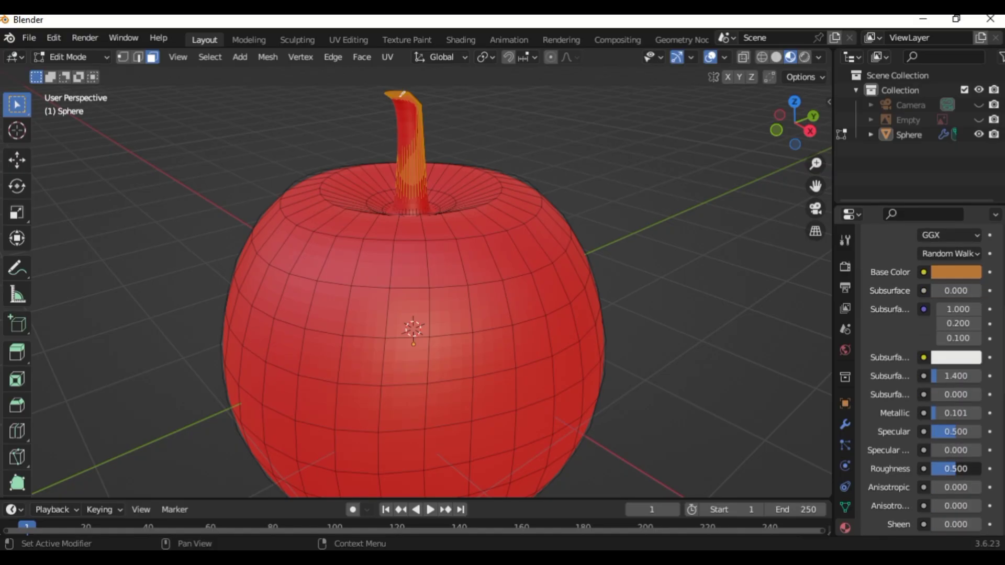
{"action": "left_click_drag", "start_coordinate": [955, 468], "coordinate": [950, 468]}
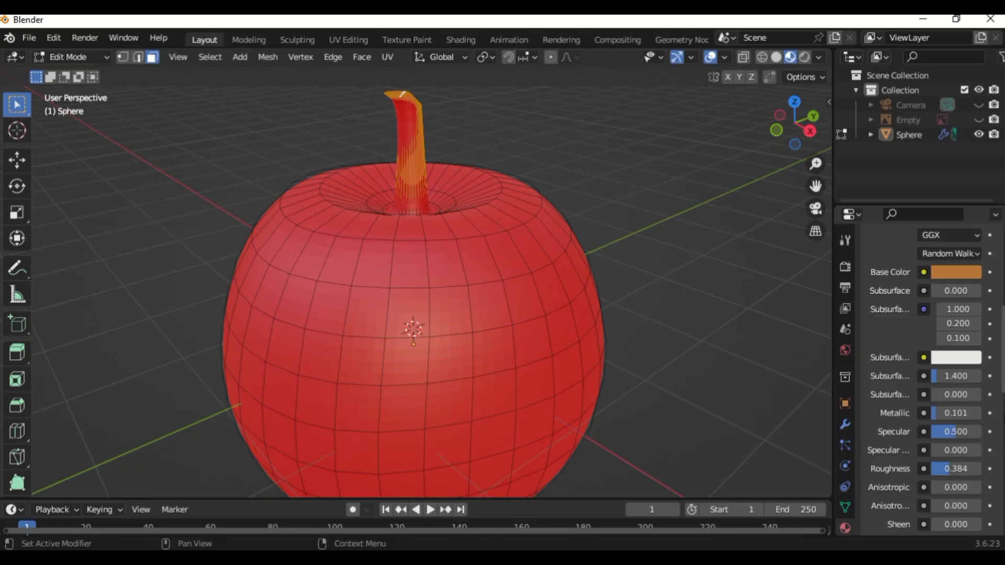
{"action": "scroll", "coordinate": [932, 377], "scroll_direction": "up", "scroll_amount": 12}
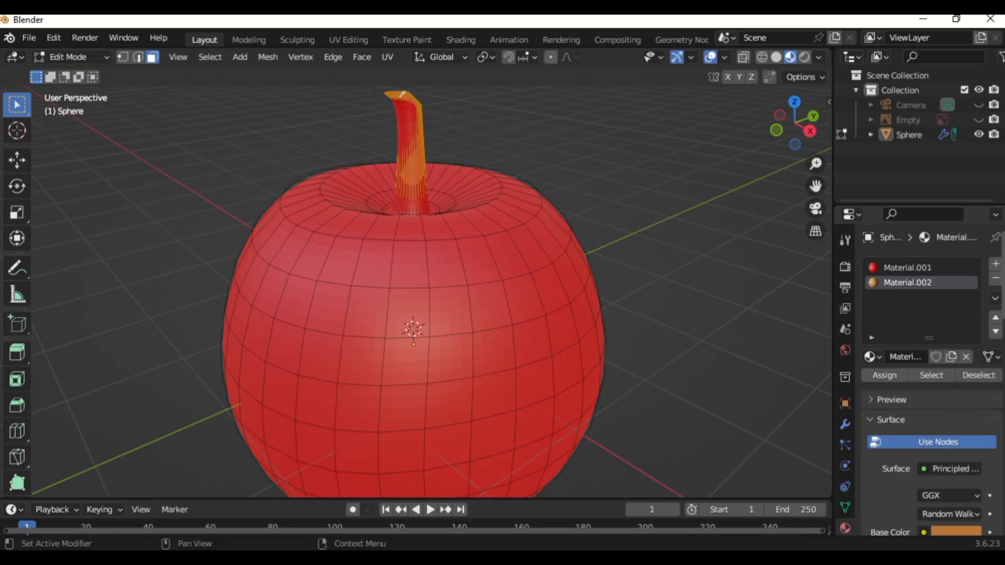
{"action": "left_click", "coordinate": [887, 373]}
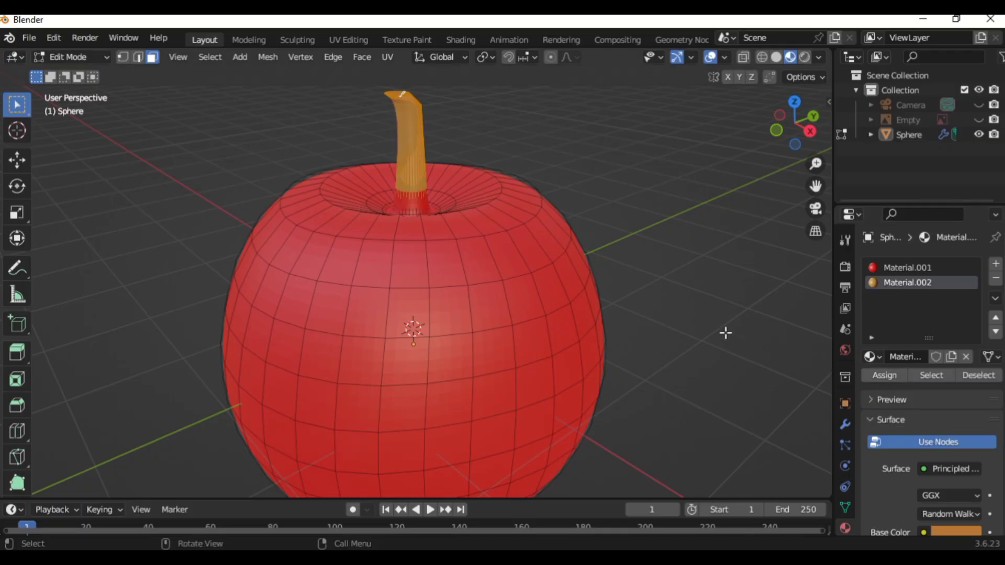
- In Object Mode, shift the brown material's base color to hue 0.044 and saturation 0.981, and darken it slightly
{"action": "key", "text": "Tab"}
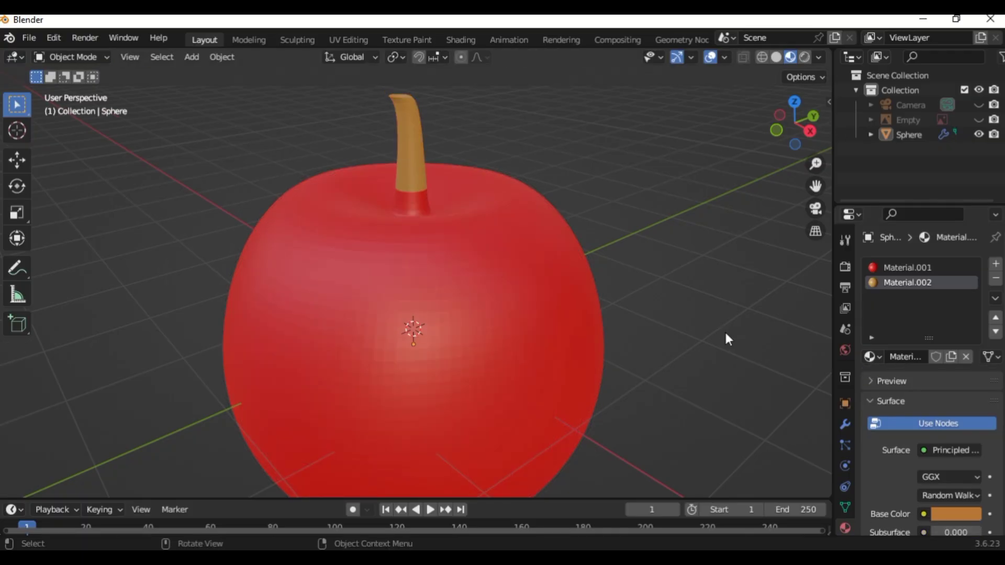
{"action": "left_click", "coordinate": [950, 516]}
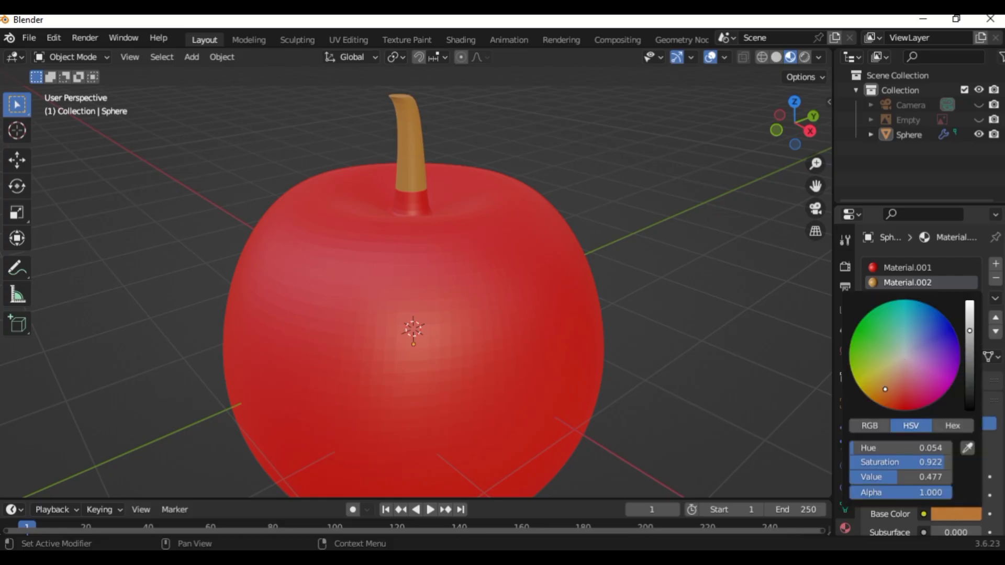
{"action": "left_click_drag", "start_coordinate": [884, 389], "coordinate": [881, 398]}
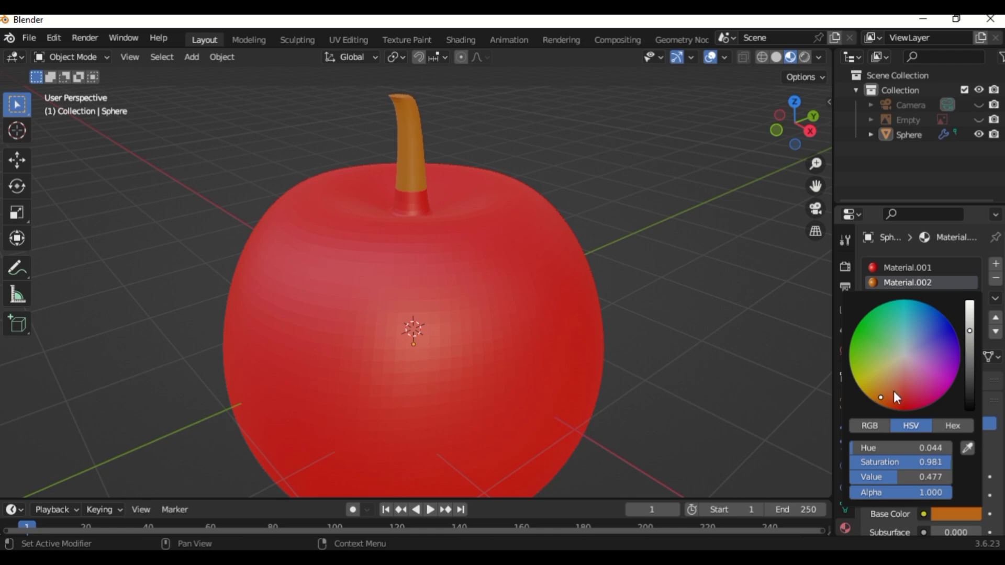
{"action": "left_click", "coordinate": [969, 337]}
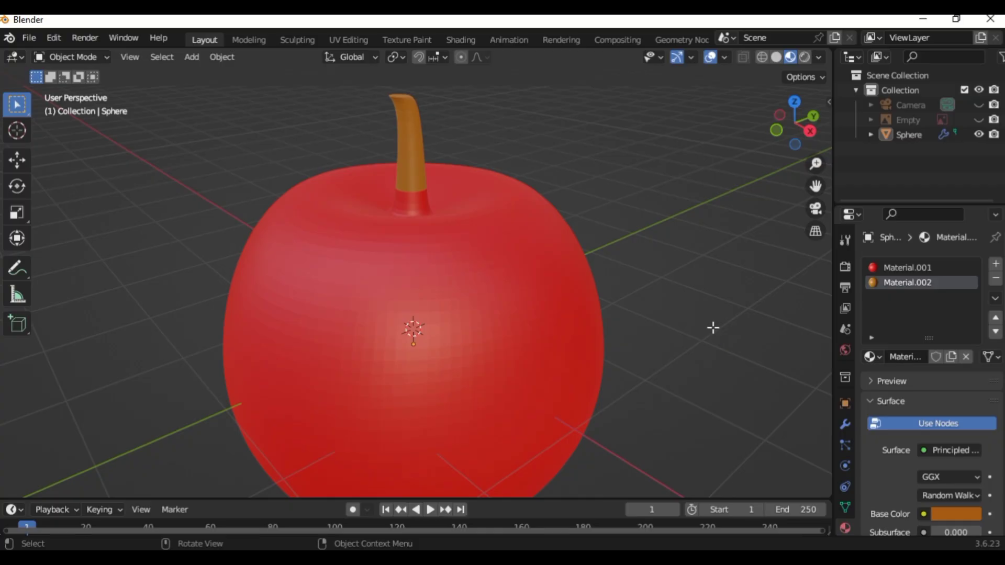
- In Edit Mode, try to select the ring of red faces at the base of the stem
{"action": "key", "text": "Tab"}
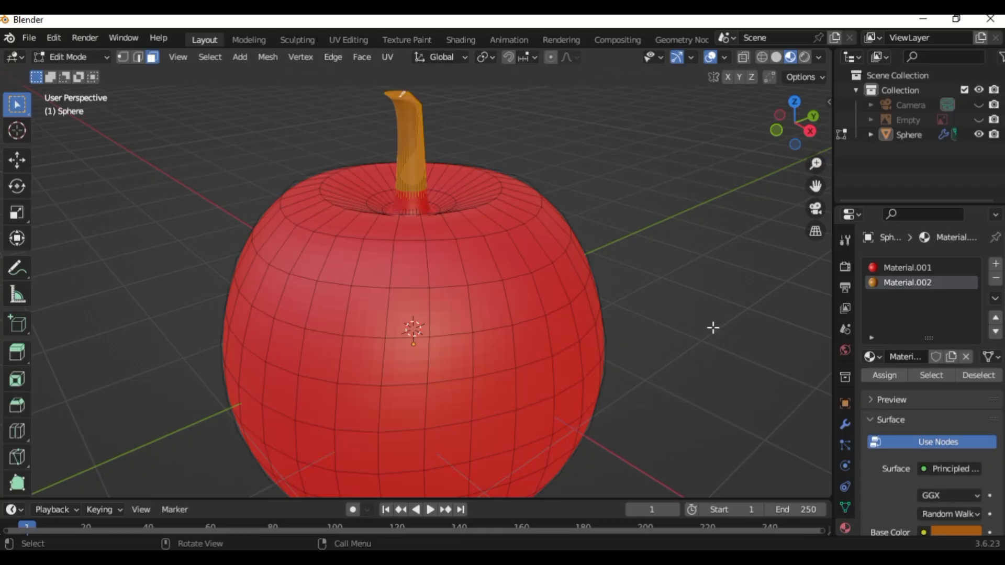
{"action": "scroll", "coordinate": [712, 327], "scroll_direction": "up", "scroll_amount": 5}
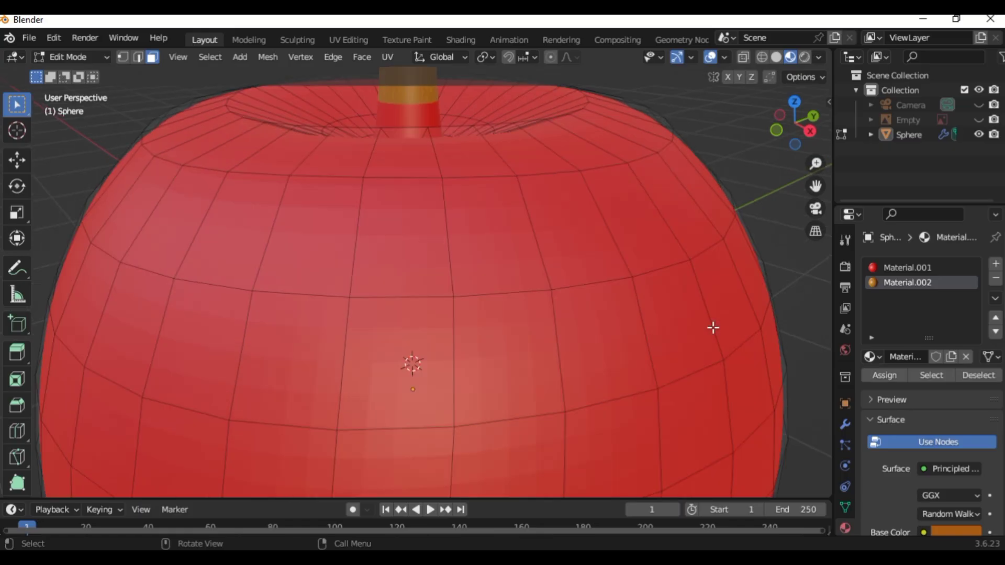
{"action": "left_click_drag", "start_coordinate": [815, 186], "coordinate": [801, 288]}
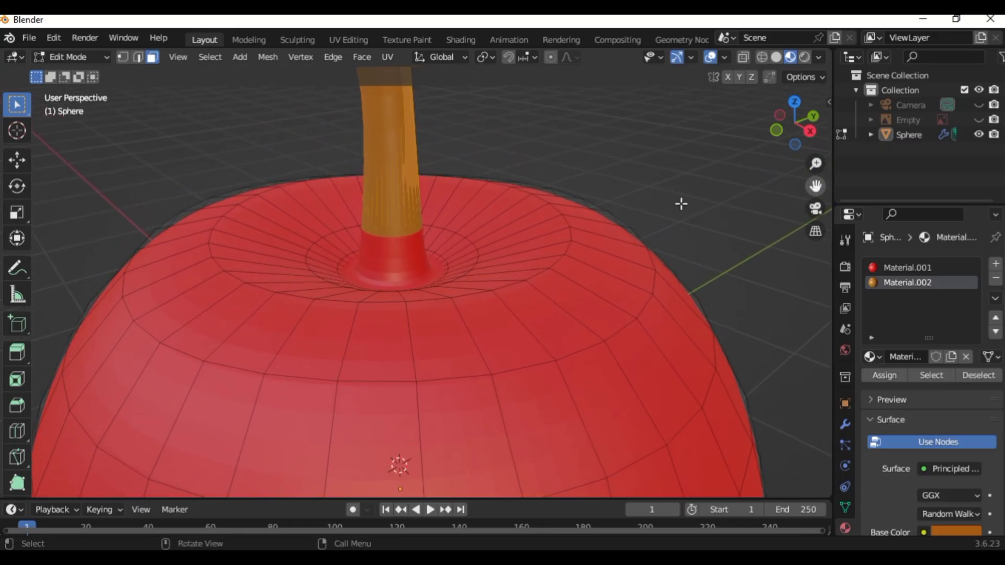
{"action": "left_click", "coordinate": [427, 255]}
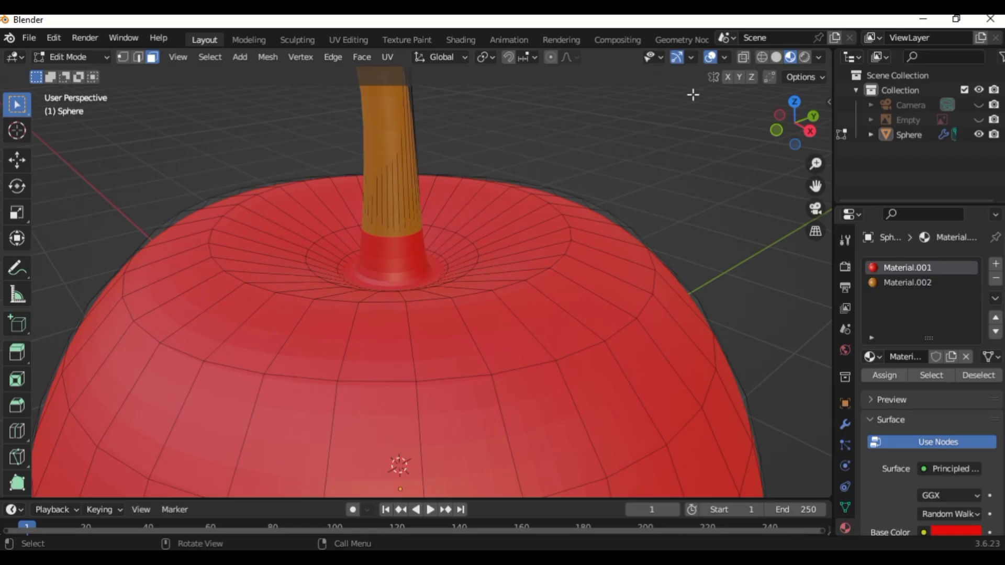
{"action": "middle_click_drag", "start_coordinate": [692, 95], "coordinate": [693, 94]}
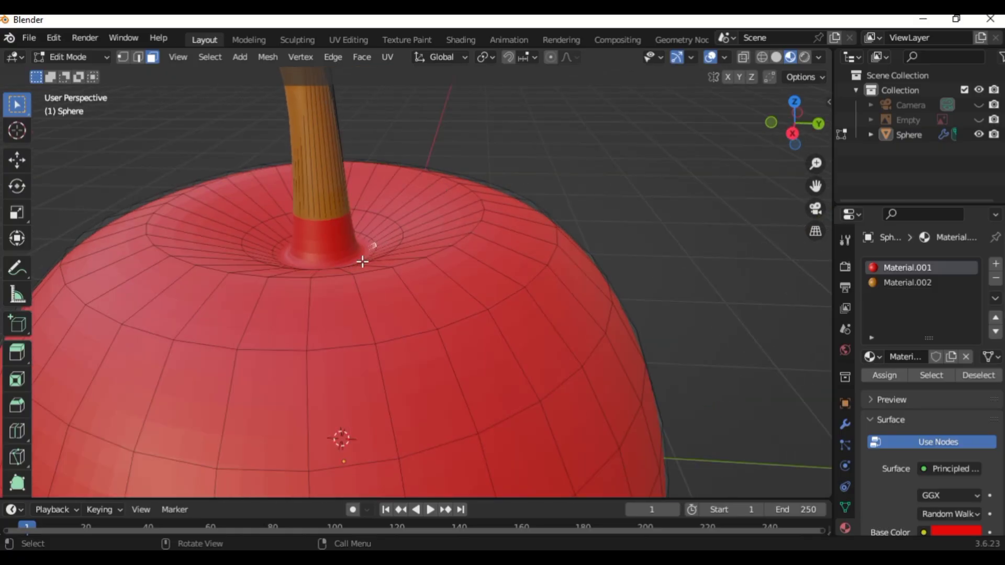
{"action": "left_click", "coordinate": [335, 239], "text": "alt"}
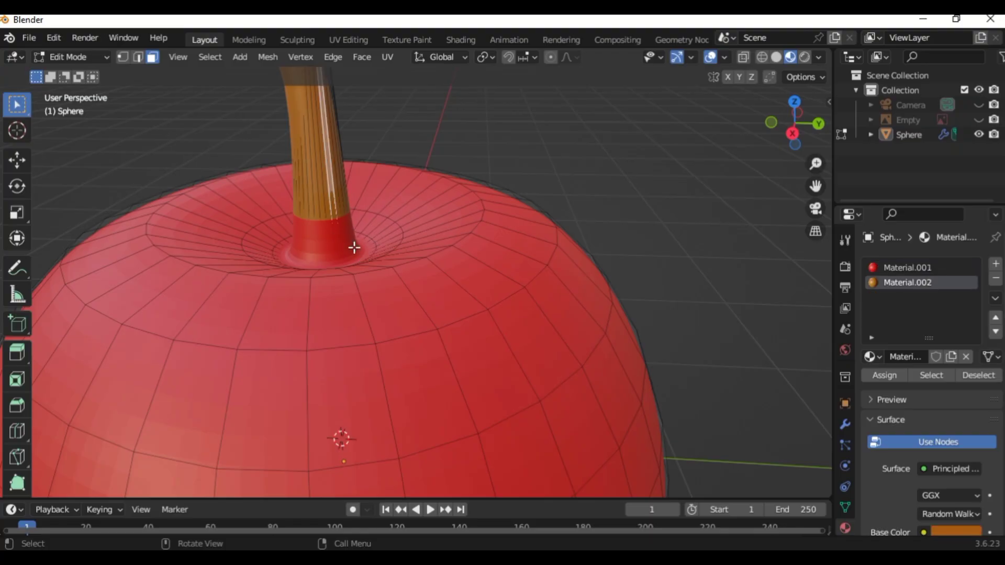
{"action": "left_click", "coordinate": [347, 250]}
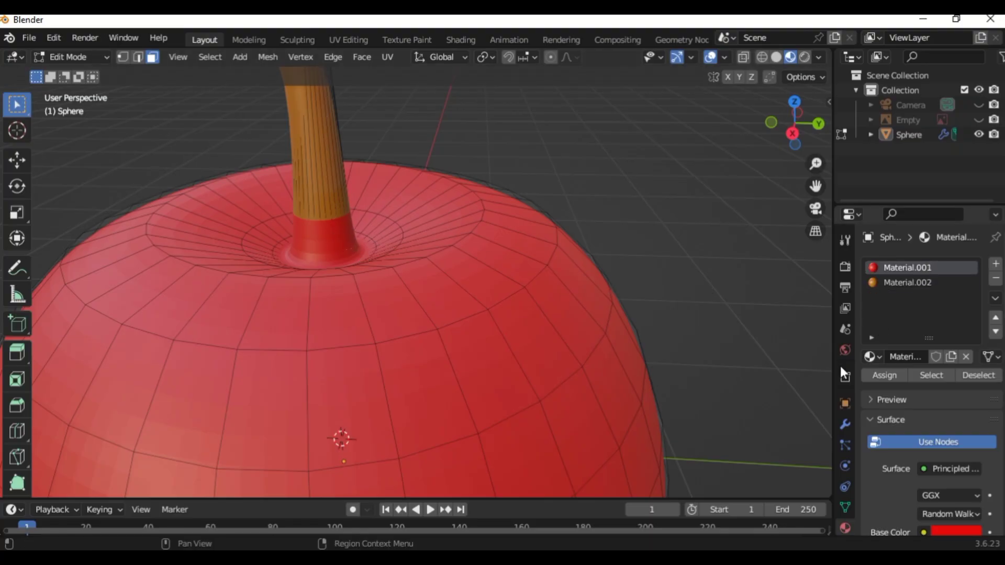
- Return to Object Mode and apply the apple's Subdivision modifier
{"action": "left_click", "coordinate": [846, 423]}
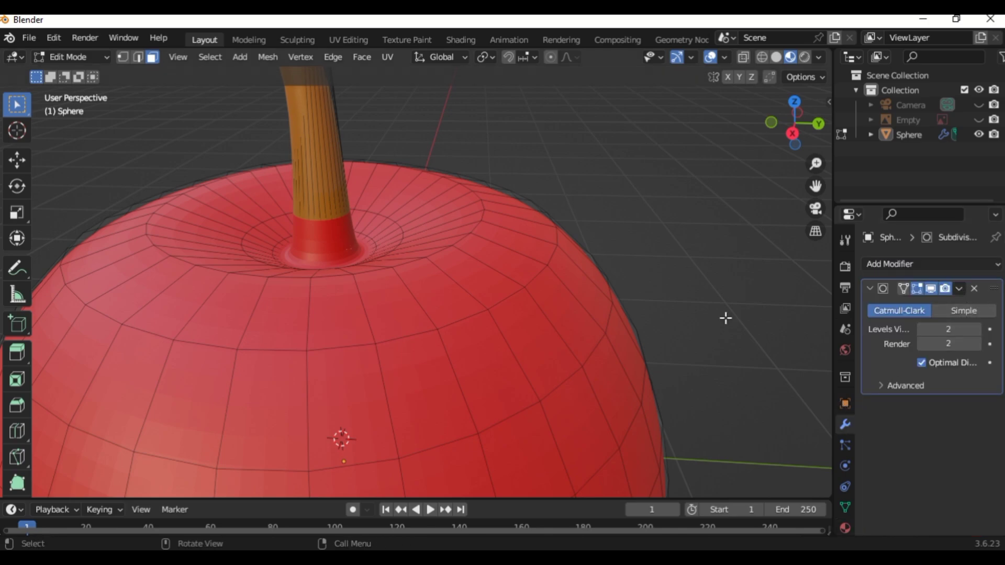
{"action": "key", "text": "Tab"}
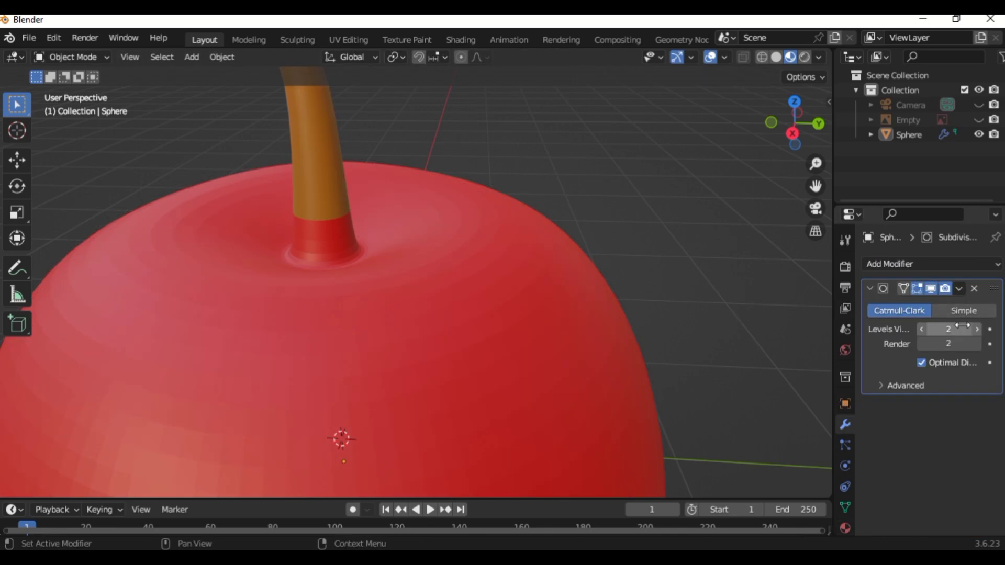
{"action": "left_click", "coordinate": [959, 288]}
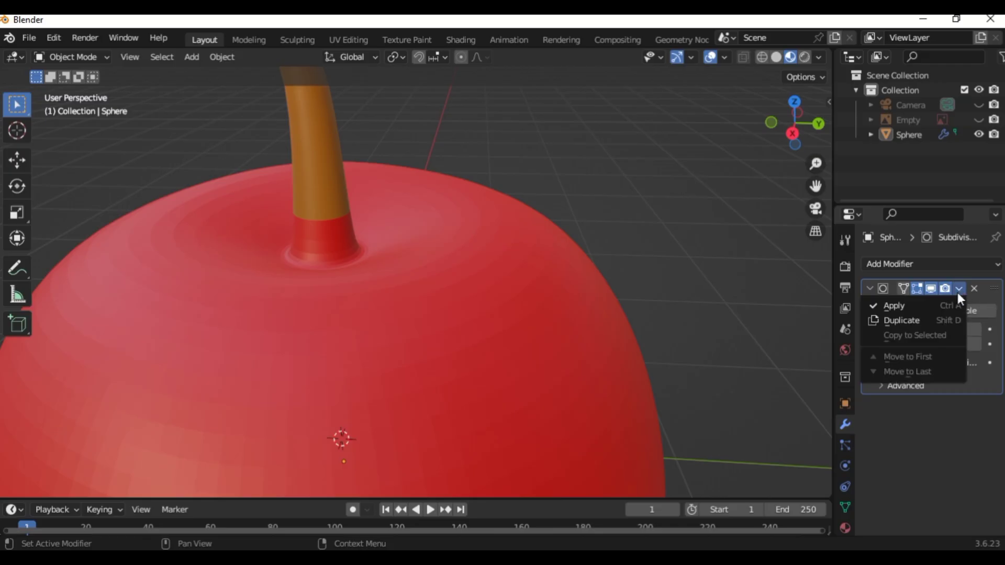
{"action": "left_click", "coordinate": [898, 306]}
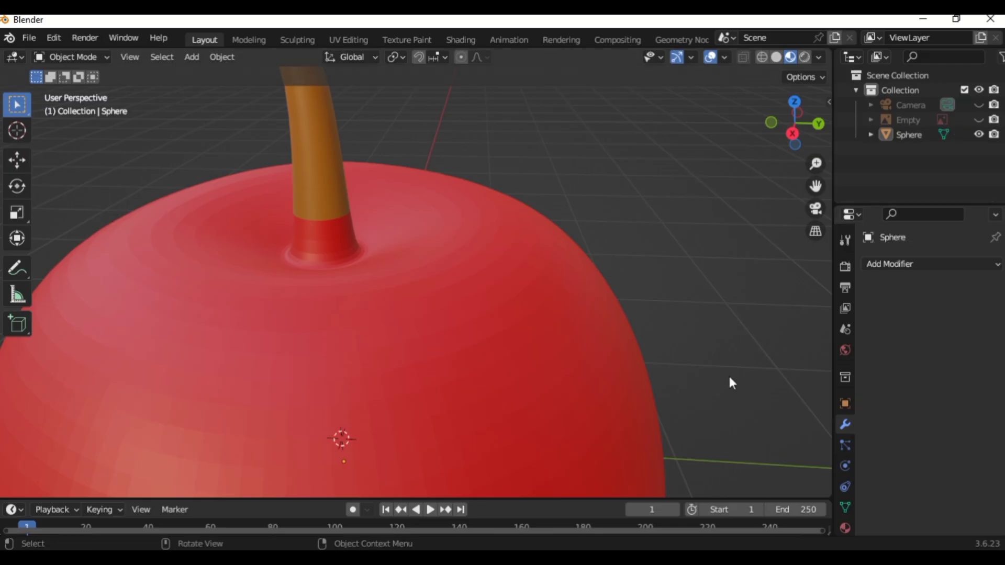
- In Edit Mode, circle-select the red faces on the front of the stem's base with a radius of 25
{"action": "key", "text": "Tab"}
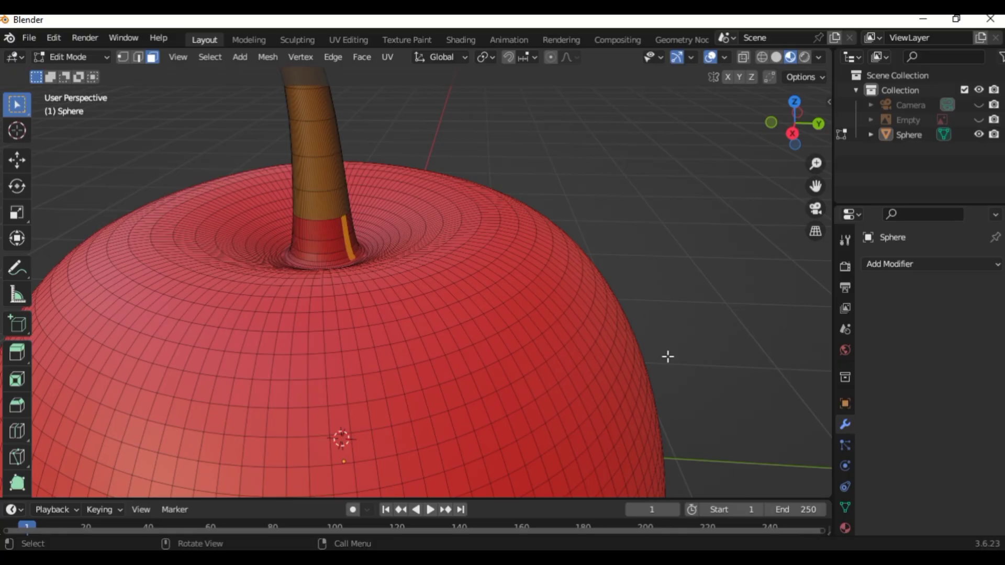
{"action": "scroll", "coordinate": [668, 357], "scroll_direction": "up", "scroll_amount": 4}
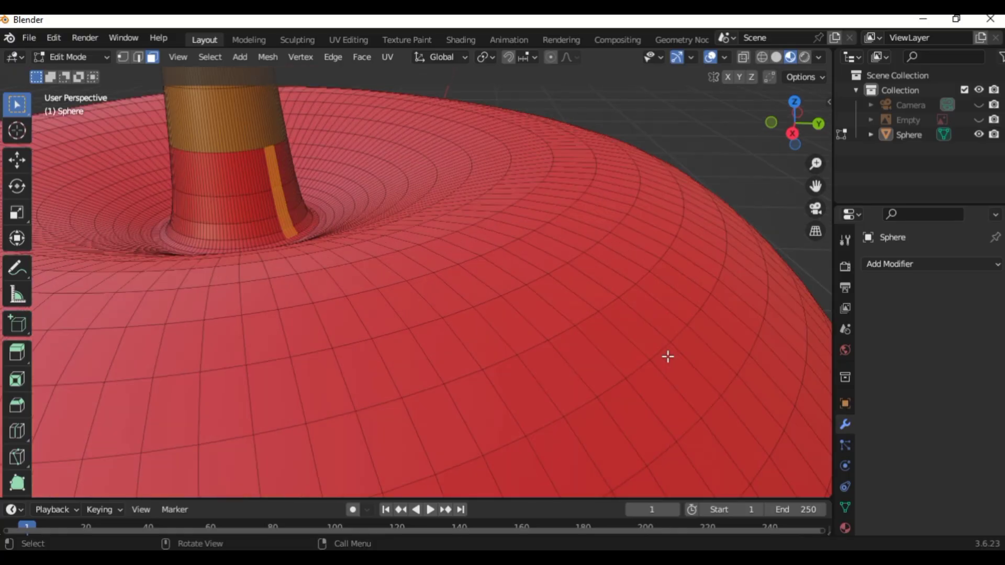
{"action": "left_click_drag", "start_coordinate": [282, 155], "coordinate": [216, 233]}
{"action": "key", "text": "KP_4"}
{"action": "key", "text": "KP_4"}
{"action": "key", "text": "KP_4"}
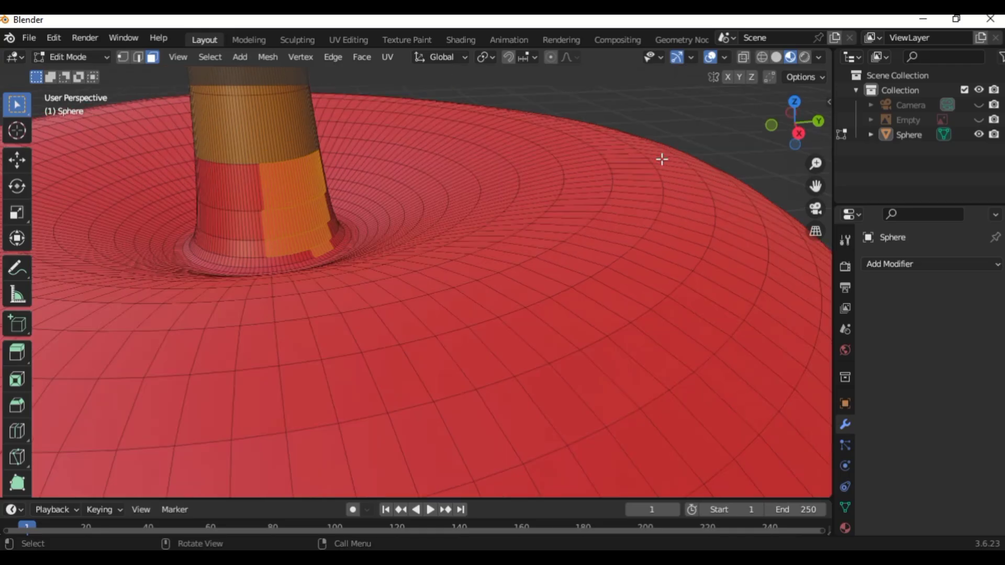
{"action": "left_click_drag", "start_coordinate": [21, 109], "coordinate": [87, 173]}
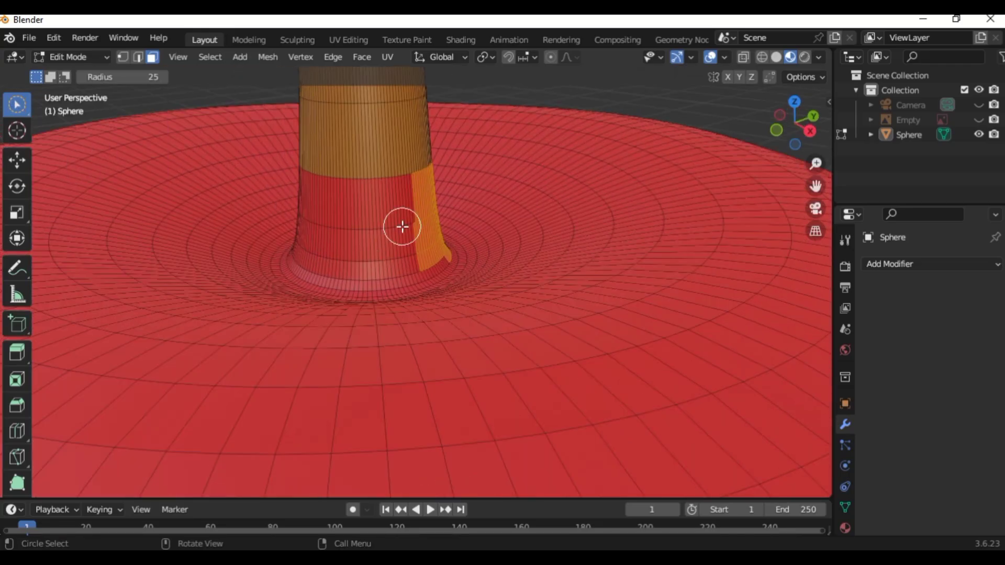
{"action": "left_click", "coordinate": [407, 187], "text": "shift"}
{"action": "mouse_move", "coordinate": [379, 220]}
{"action": "left_mouse_down", "text": "shift"}
{"action": "mouse_move", "coordinate": [332, 231]}
{"action": "mouse_move", "coordinate": [406, 238]}
{"action": "mouse_move", "coordinate": [392, 265]}
{"action": "mouse_move", "coordinate": [425, 254]}
{"action": "mouse_move", "coordinate": [363, 271]}
{"action": "mouse_move", "coordinate": [318, 263]}
{"action": "left_mouse_up", "text": "shift"}
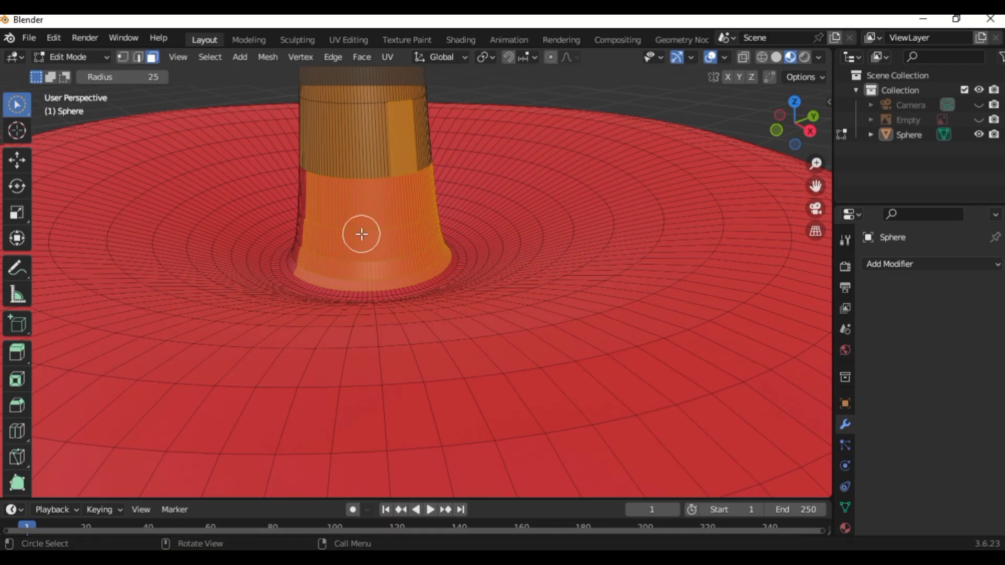
- Extend the circle selection to the red faces on the neighboring sides of the stem's base
{"action": "middle_click_drag", "start_coordinate": [361, 234], "coordinate": [447, 233]}
{"action": "mouse_move", "coordinate": [560, 179]}
{"action": "left_mouse_down", "text": "shift"}
{"action": "mouse_move", "coordinate": [525, 215]}
{"action": "mouse_move", "coordinate": [531, 238]}
{"action": "mouse_move", "coordinate": [506, 207]}
{"action": "mouse_move", "coordinate": [504, 233]}
{"action": "left_mouse_up", "text": "shift"}
{"action": "mouse_move", "coordinate": [504, 233]}
{"action": "middle_mouse_down"}
{"action": "mouse_move", "coordinate": [796, 204]}
{"action": "mouse_move", "coordinate": [779, 224]}
{"action": "middle_mouse_up"}
{"action": "left_click_drag", "start_coordinate": [779, 224], "coordinate": [783, 225]}
{"action": "key", "text": "KP_4"}
{"action": "key", "text": "KP_4"}
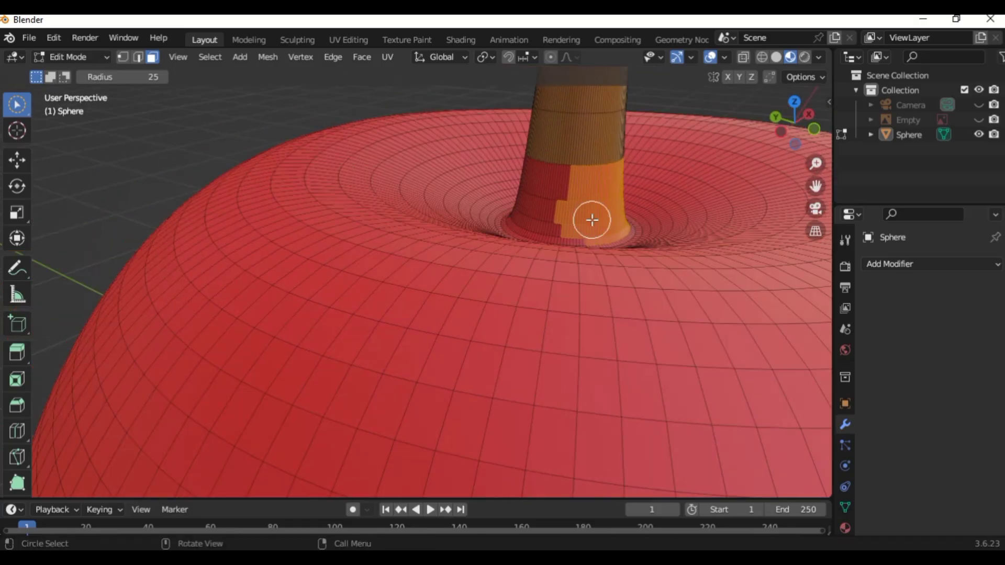
{"action": "left_click_drag", "start_coordinate": [816, 185], "coordinate": [779, 196]}
{"action": "mouse_move", "coordinate": [497, 273]}
{"action": "left_mouse_down", "text": "shift"}
{"action": "mouse_move", "coordinate": [484, 294]}
{"action": "mouse_move", "coordinate": [507, 294]}
{"action": "mouse_move", "coordinate": [473, 296]}
{"action": "mouse_move", "coordinate": [469, 280]}
{"action": "mouse_move", "coordinate": [463, 294]}
{"action": "mouse_move", "coordinate": [494, 286]}
{"action": "left_mouse_up", "text": "shift"}
- Add the remaining red faces at the back of the stem's base to the selection
{"action": "key", "text": "KP_4"}
{"action": "key", "text": "KP_4"}
{"action": "key", "text": "KP_4"}
{"action": "key", "text": "KP_4"}
{"action": "key", "text": "KP_4"}
{"action": "key", "text": "KP_4"}
{"action": "key", "text": "KP_4"}
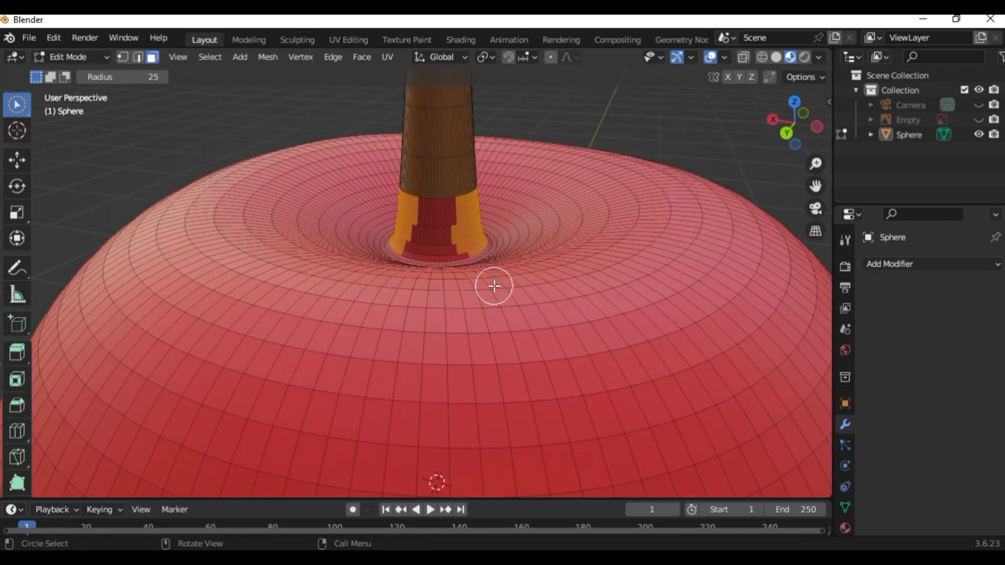
{"action": "left_click_drag", "start_coordinate": [815, 186], "coordinate": [801, 242]}
{"action": "mouse_move", "coordinate": [438, 265]}
{"action": "left_mouse_down", "text": "shift"}
{"action": "mouse_move", "coordinate": [410, 287]}
{"action": "mouse_move", "coordinate": [437, 290]}
{"action": "mouse_move", "coordinate": [437, 272]}
{"action": "left_mouse_up", "text": "shift"}
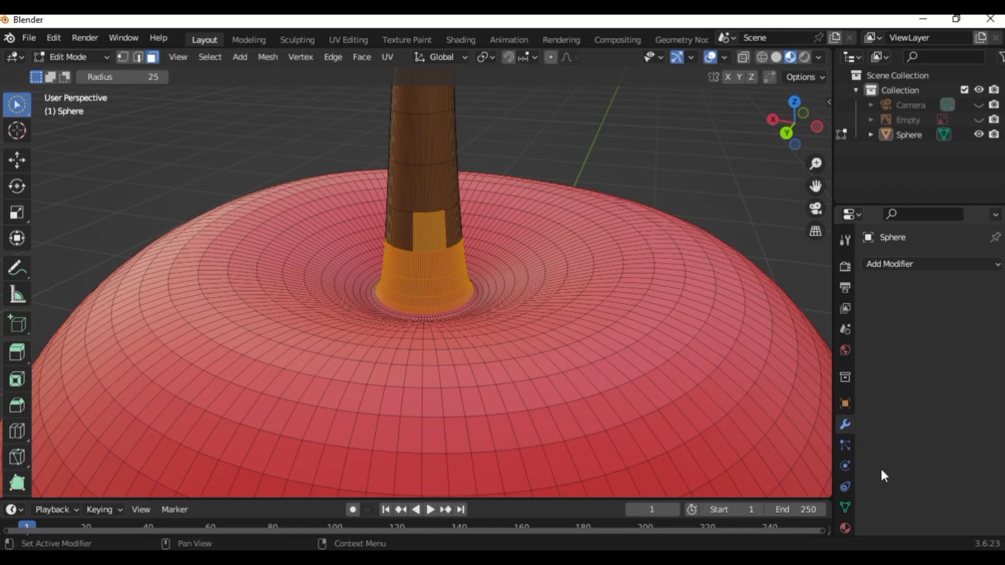
- Add a third material slot using Material.002, assign it to the selected stem-base faces, and return to Object Mode
{"action": "left_click", "coordinate": [845, 528]}
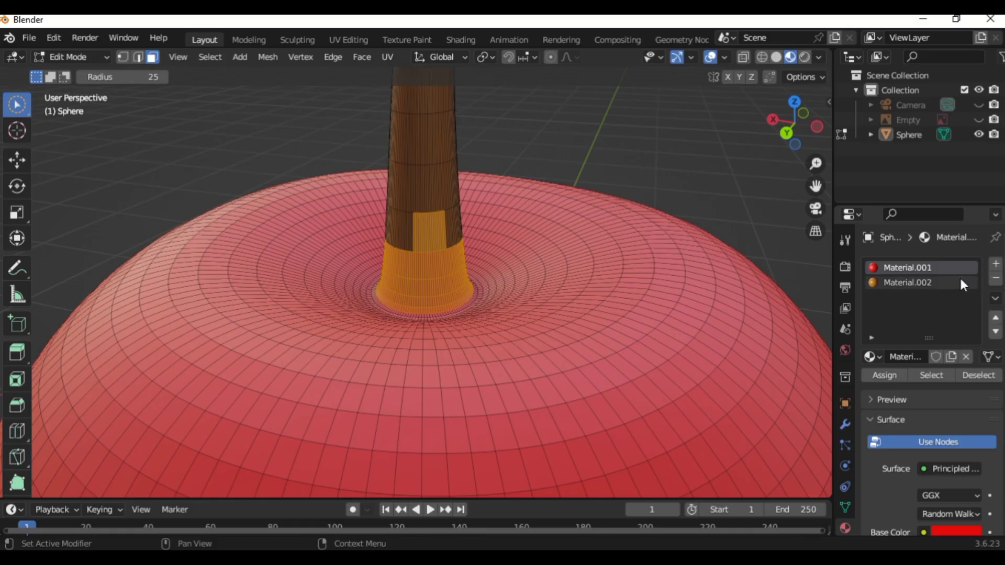
{"action": "left_click", "coordinate": [996, 264]}
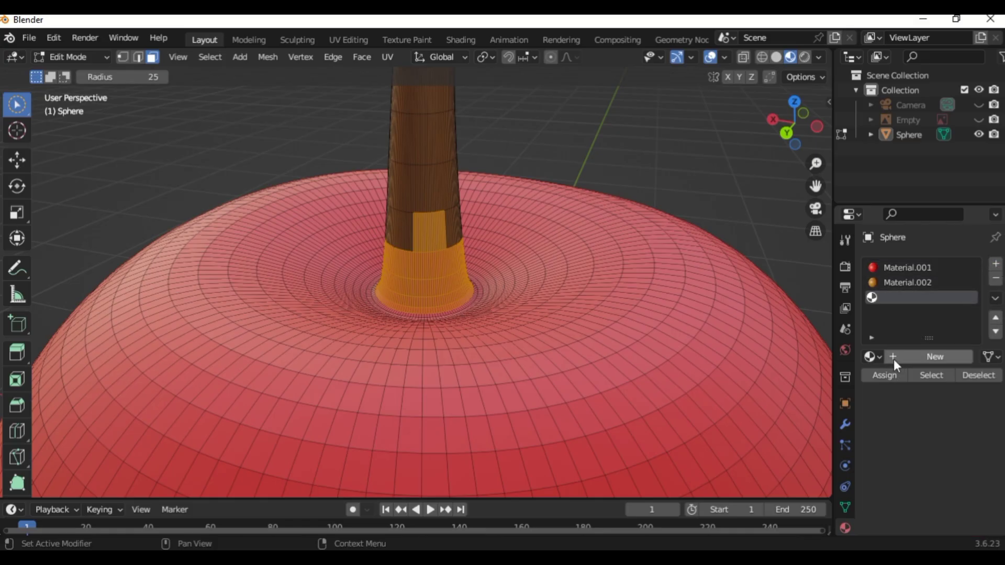
{"action": "left_click", "coordinate": [879, 355]}
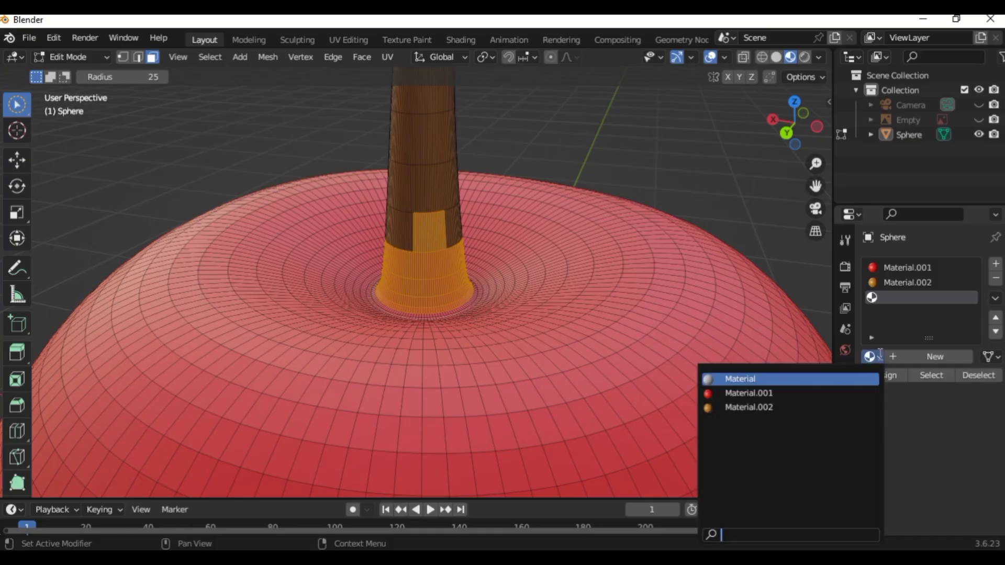
{"action": "left_click", "coordinate": [814, 408]}
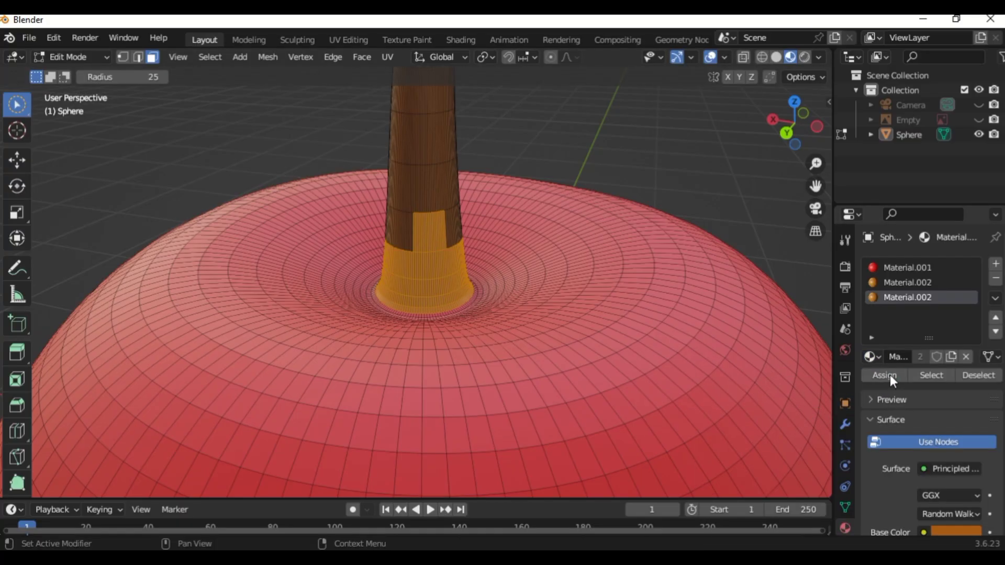
{"action": "key", "text": "c"}
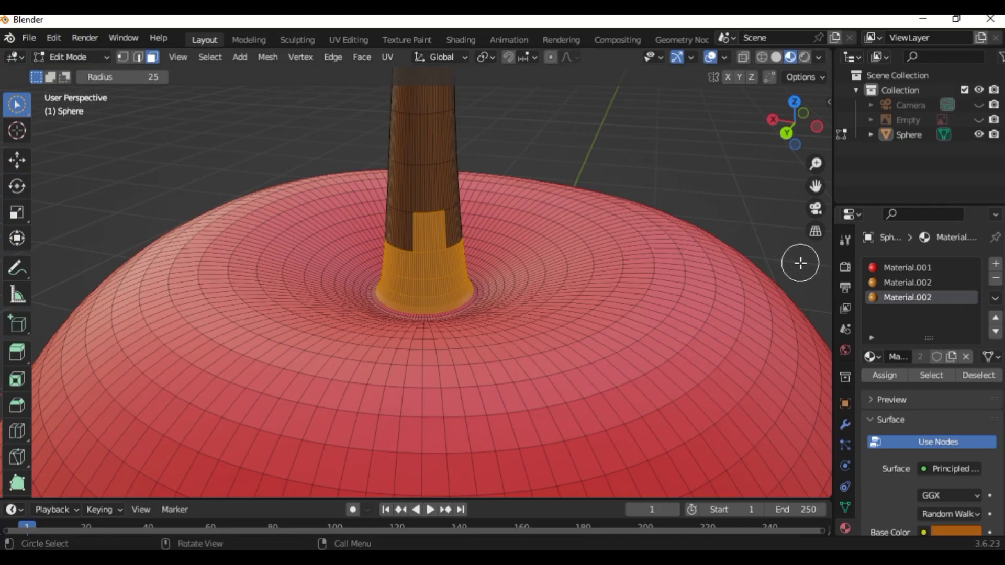
{"action": "key", "text": "Tab"}
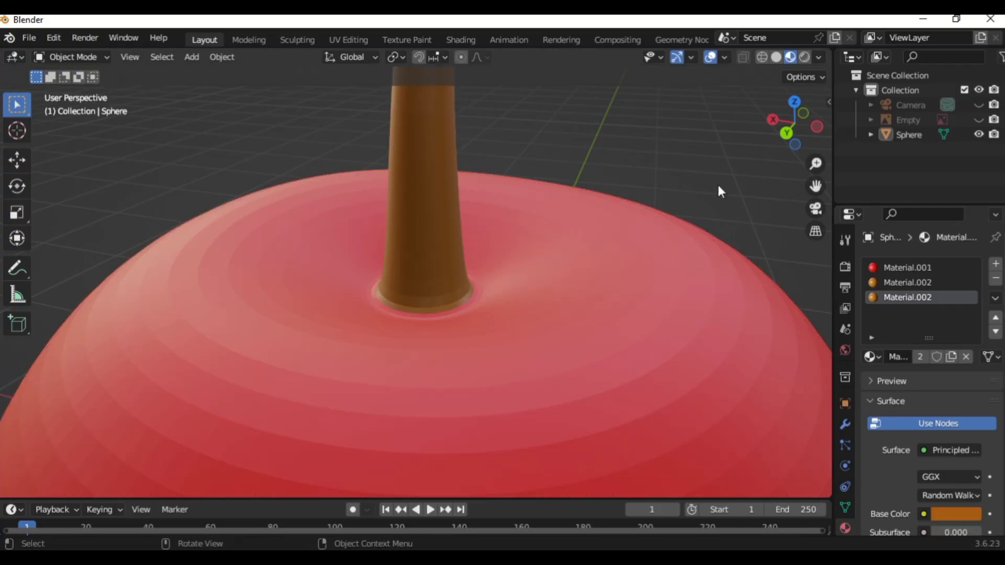
- Examine the whole finished apple from a distance and from several sides
{"action": "scroll", "coordinate": [717, 183], "scroll_direction": "down", "scroll_amount": 9}
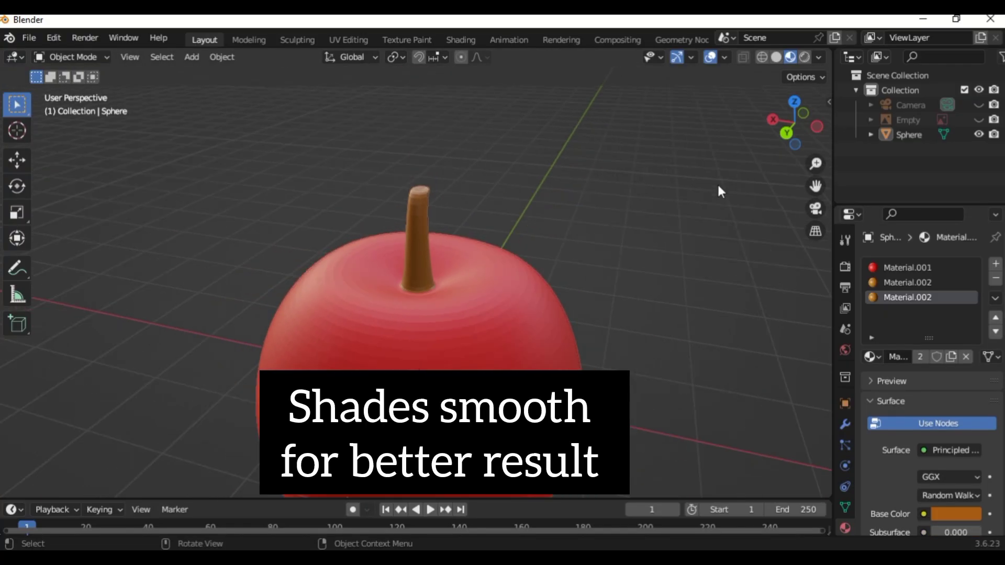
{"action": "scroll", "coordinate": [718, 187], "scroll_direction": "down", "scroll_amount": 3}
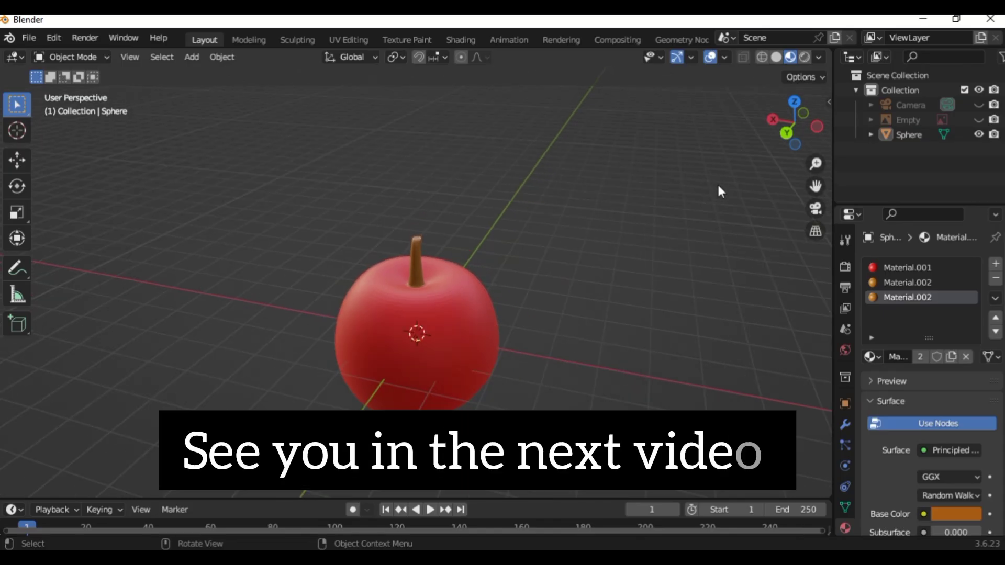
{"action": "key", "text": "KP_4"}
{"action": "key", "text": "KP_4"}
{"action": "key", "text": "KP_4"}
{"action": "key", "text": "KP_4"}
{"action": "key", "text": "KP_4"}
{"action": "key", "text": "KP_4"}
{"action": "key", "text": "KP_4"}
{"action": "key", "text": "KP_4"}
{"action": "key", "text": "KP_4"}
{"action": "key", "text": "KP_4"}
{"action": "key", "text": "KP_4"}
{"action": "key", "text": "KP_4"}
{"action": "key", "text": "KP_4"}
{"action": "key", "text": "KP_4"}
{"action": "key", "text": "KP_4"}
{"action": "key", "text": "KP_4"}
{"action": "key", "text": "KP_4"}
{"action": "key", "text": "KP_4"}
{"action": "key", "text": "KP_4"}
{"action": "key", "text": "KP_4"}
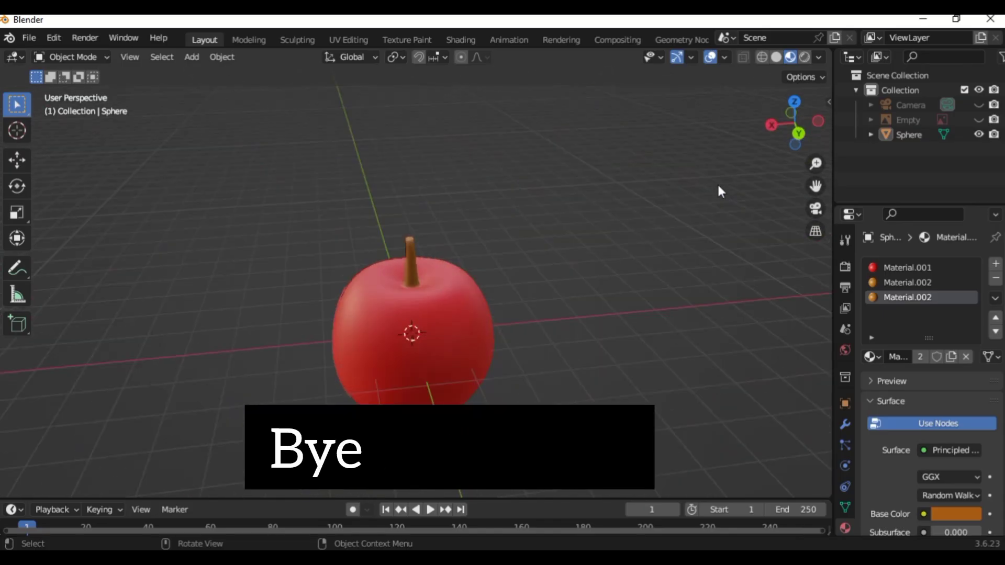